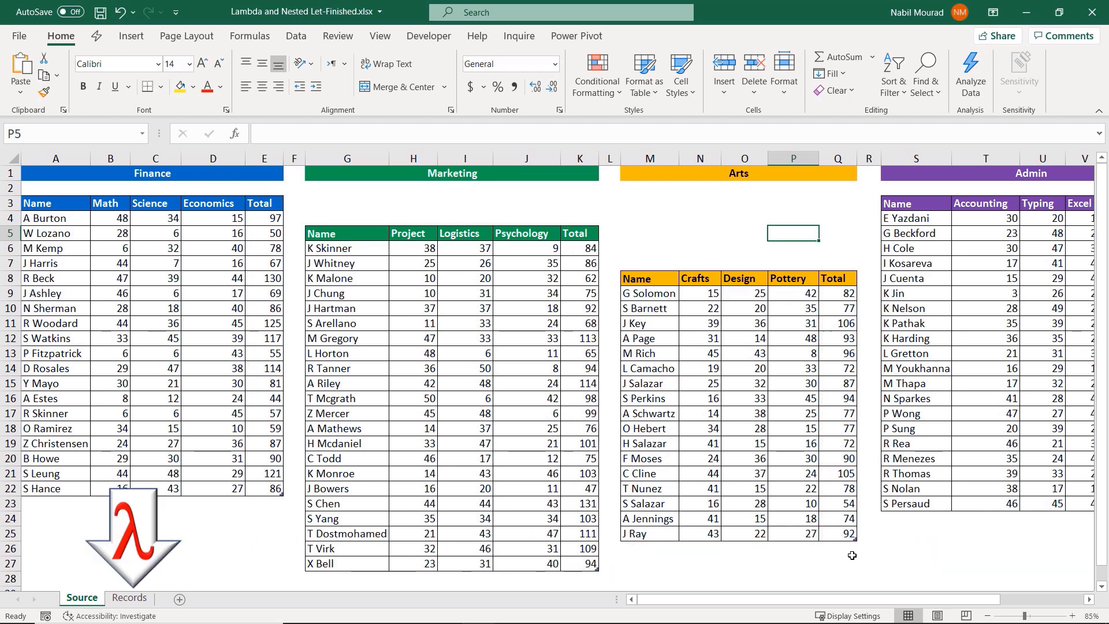
- Open the Records sheet and check the class choices offered in cell B4, keeping Finance selected
click(138, 598)
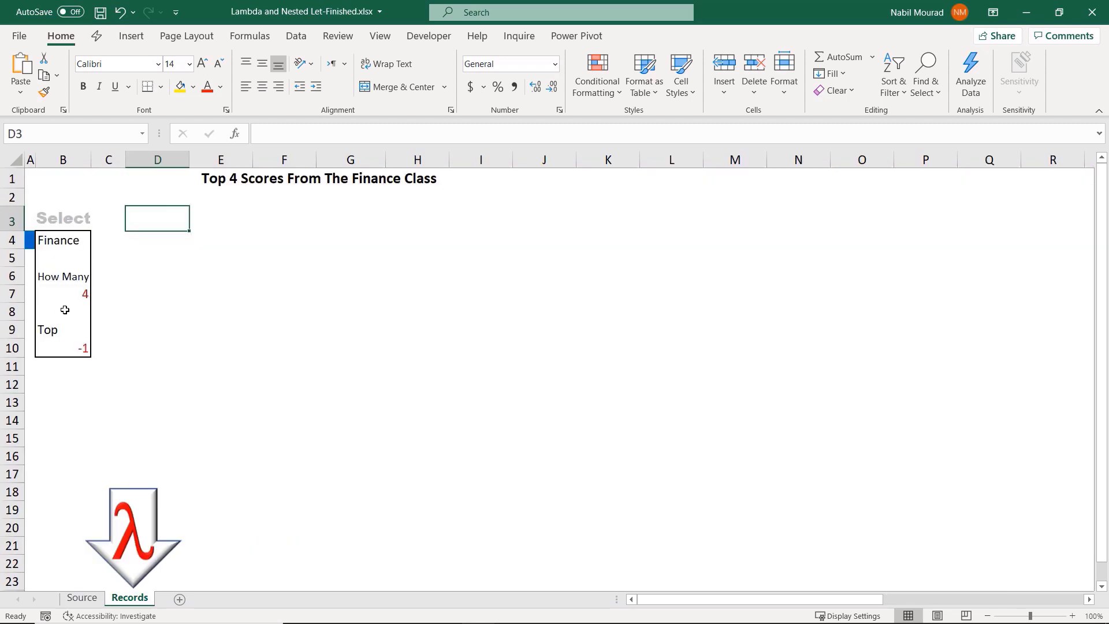
click(65, 238)
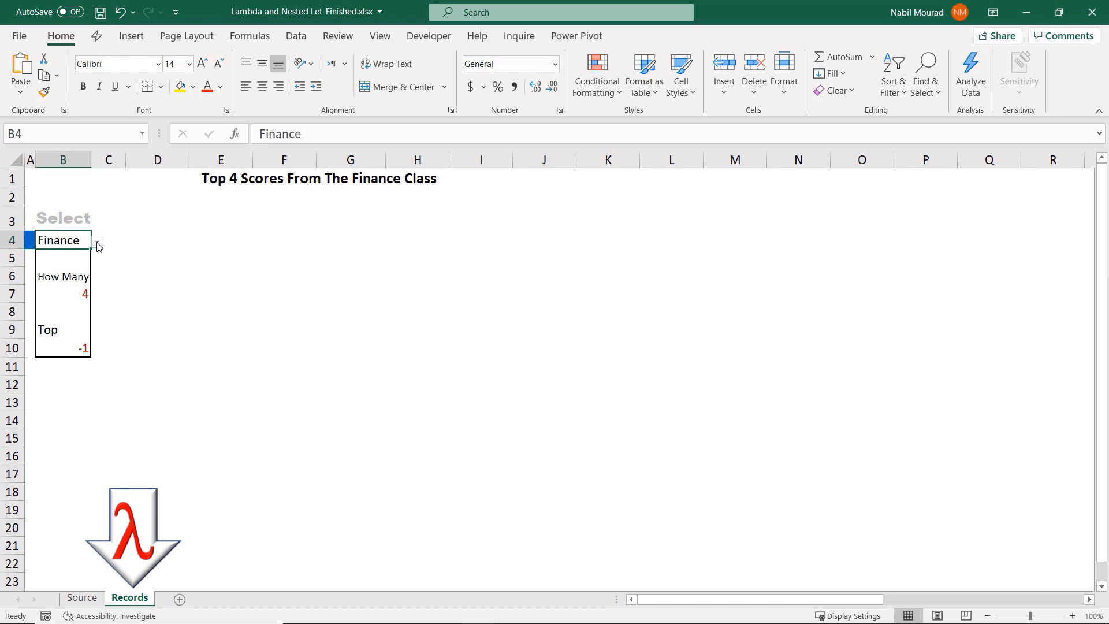
click(97, 242)
click(64, 240)
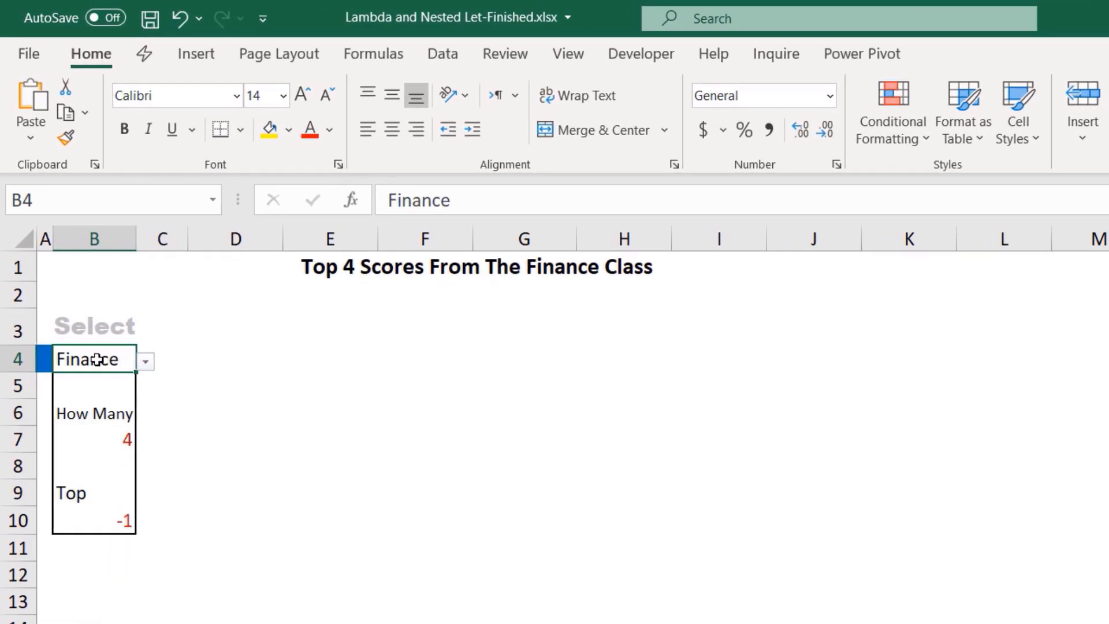
- Enter the custom function formula =Records(B7,B10) in cell D3 to extract the class records
click(237, 323)
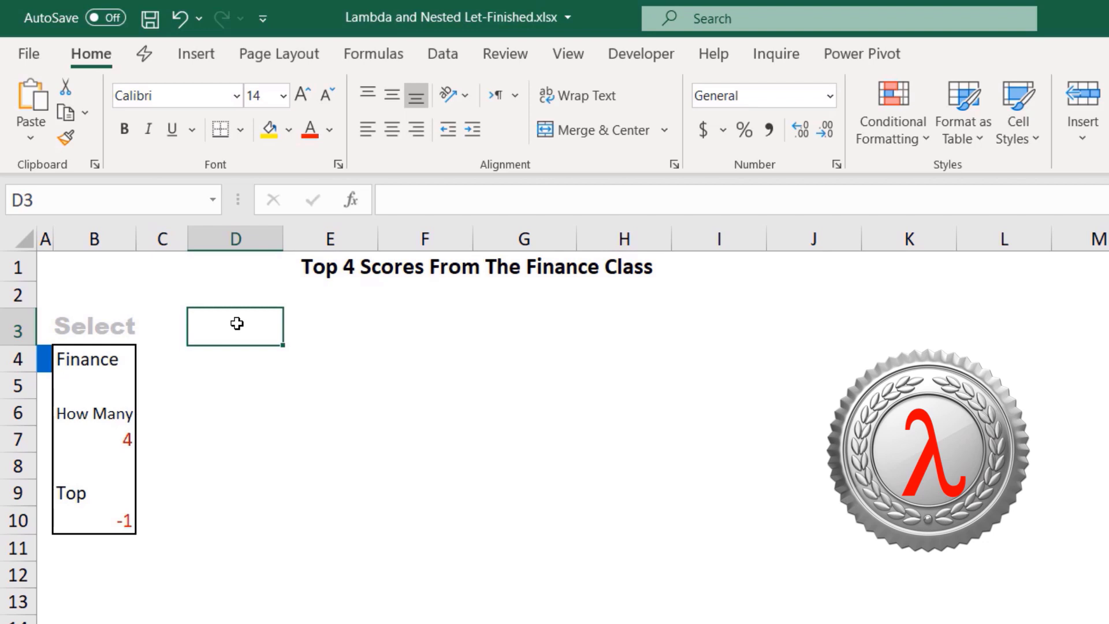
text(=r)
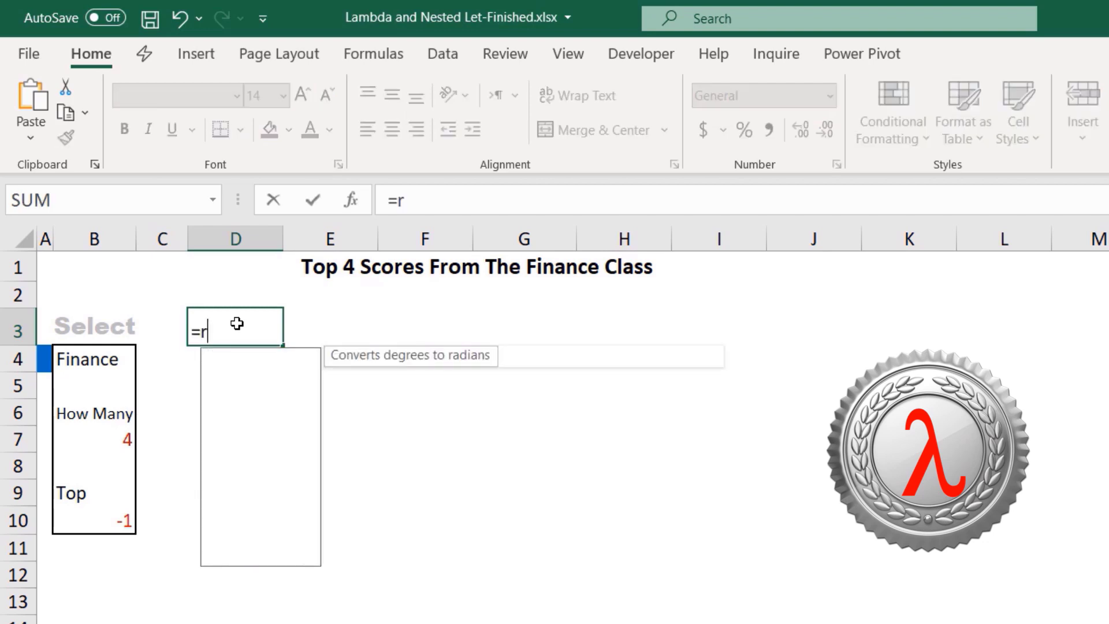
text(ecord)
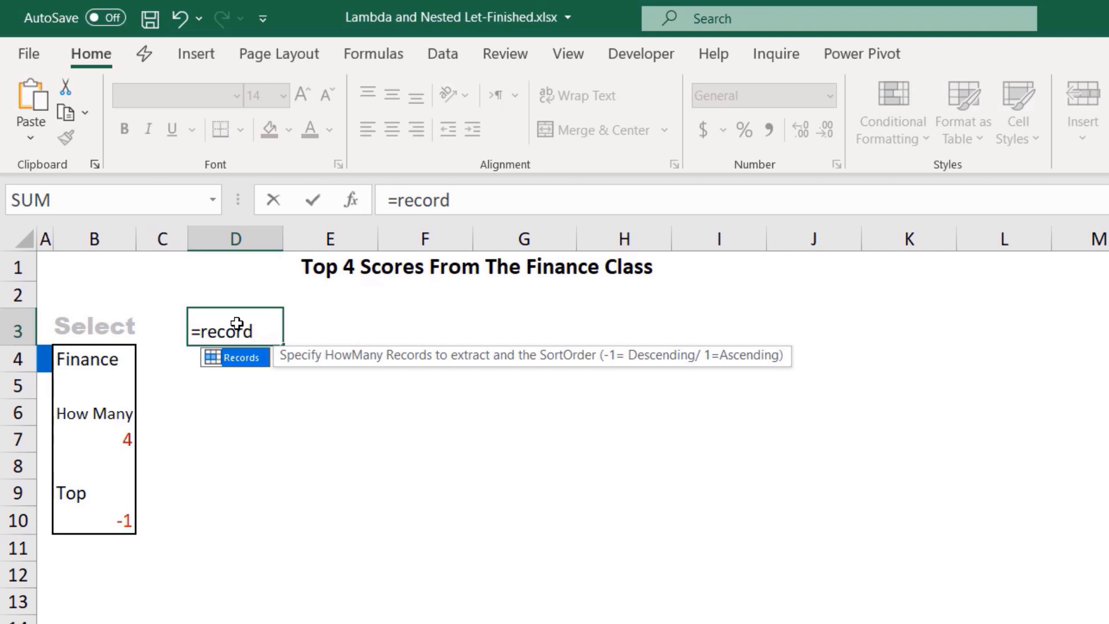
key(Tab)
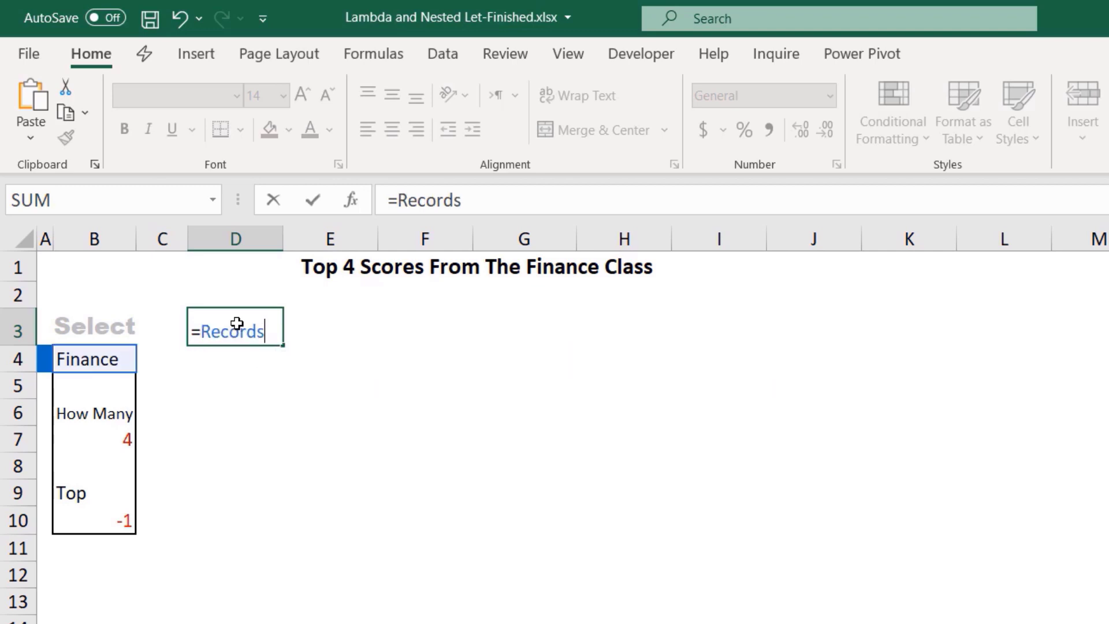
text(()
key(Return)
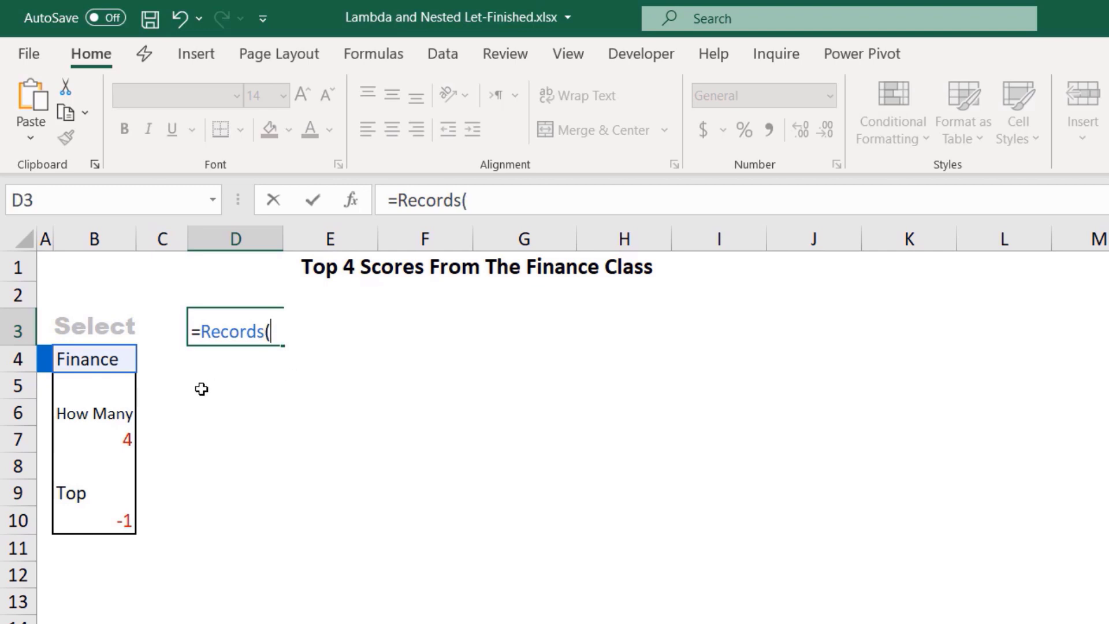
click(107, 442)
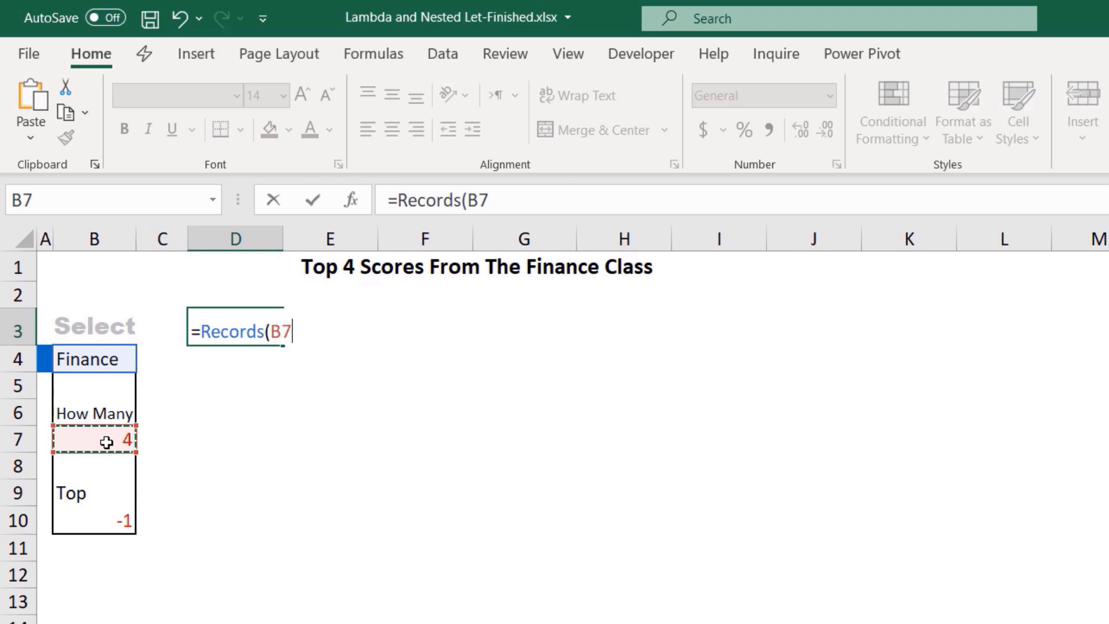
text(,)
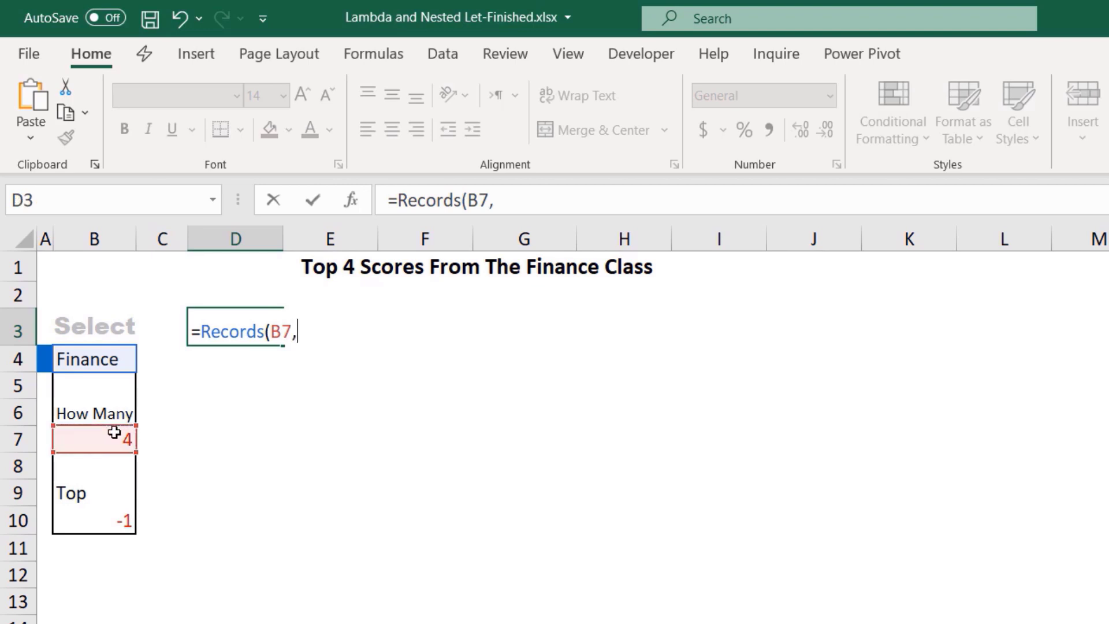
click(105, 523)
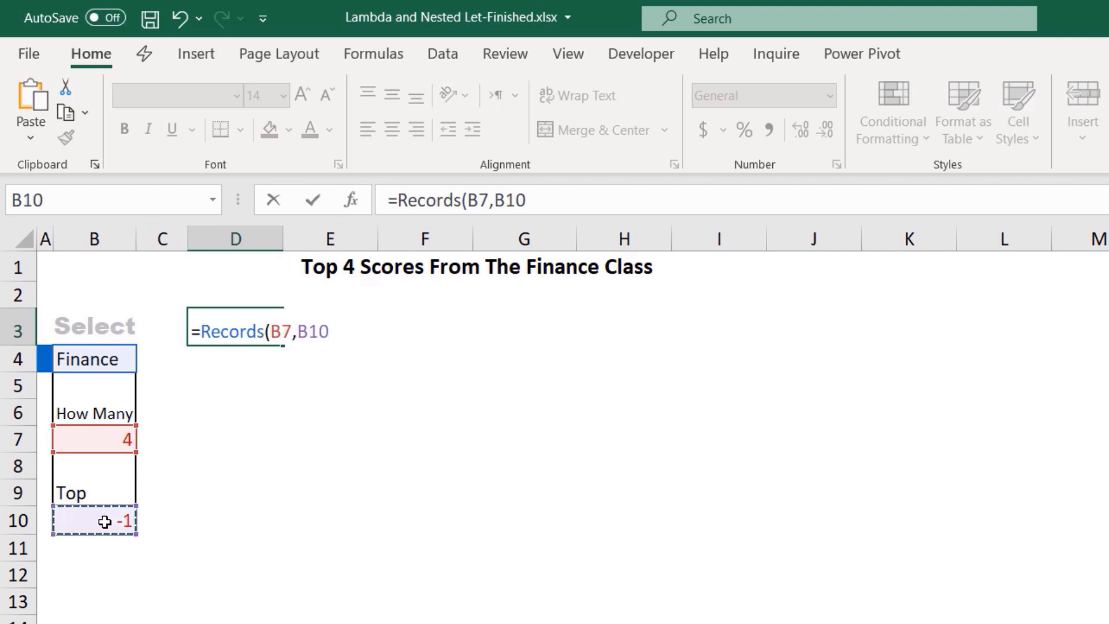
text())
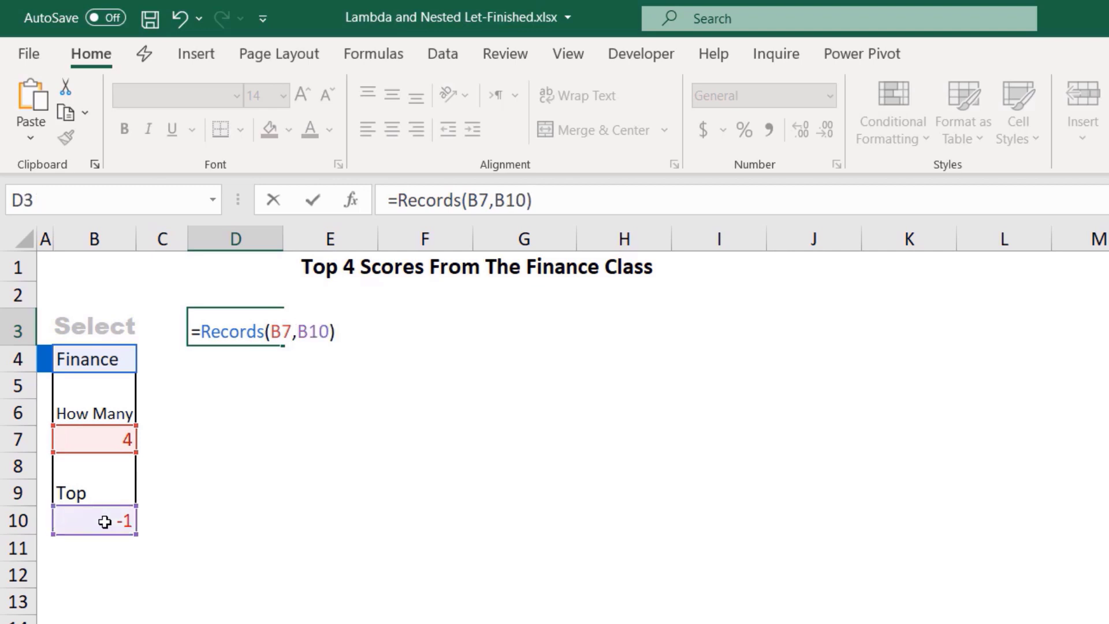
key(Return)
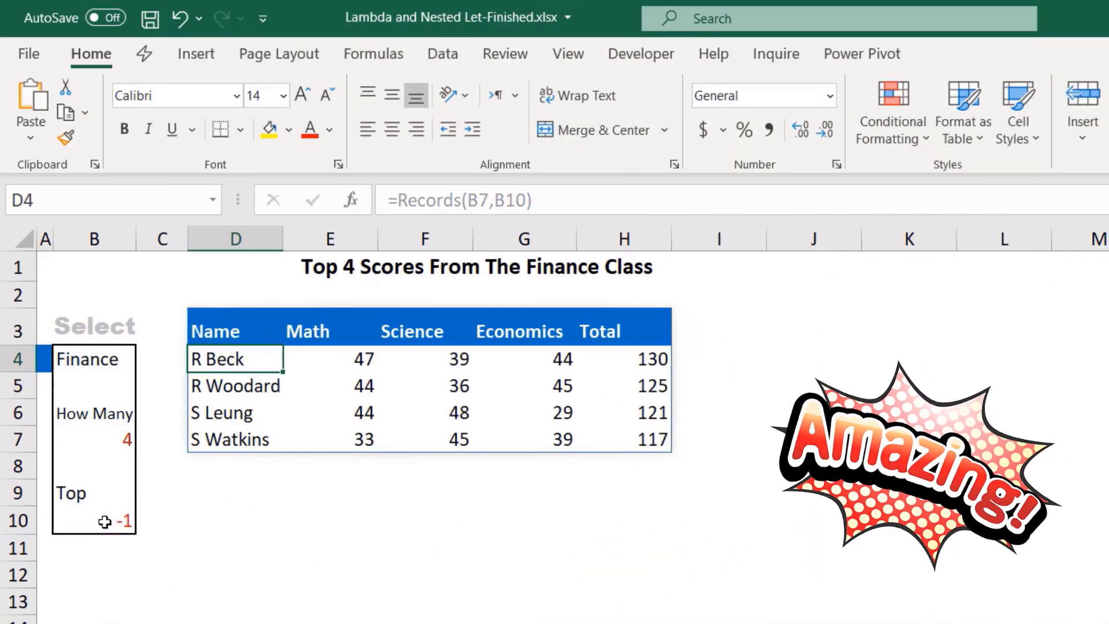
- Try the class selection in B4 with Marketing and finish with it set to Admin
click(98, 361)
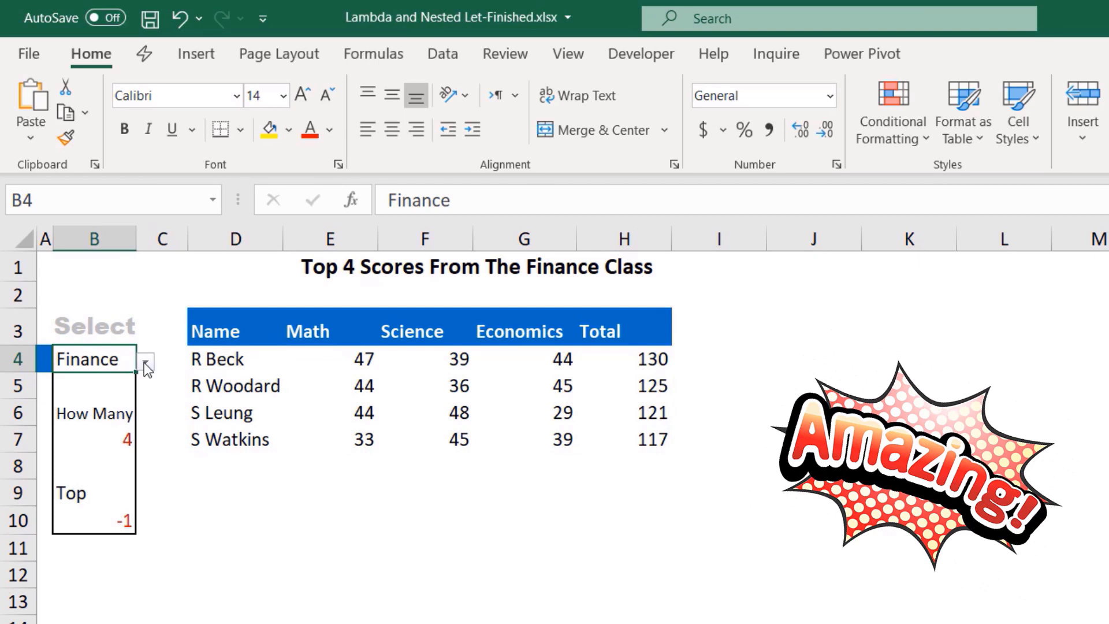
click(145, 363)
click(110, 389)
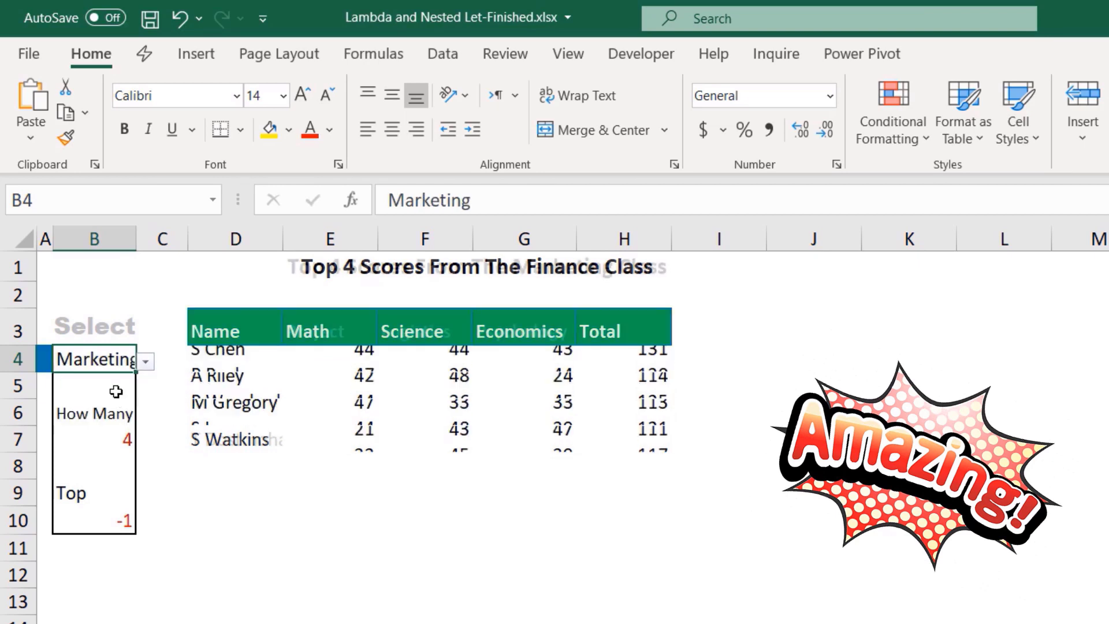
click(147, 363)
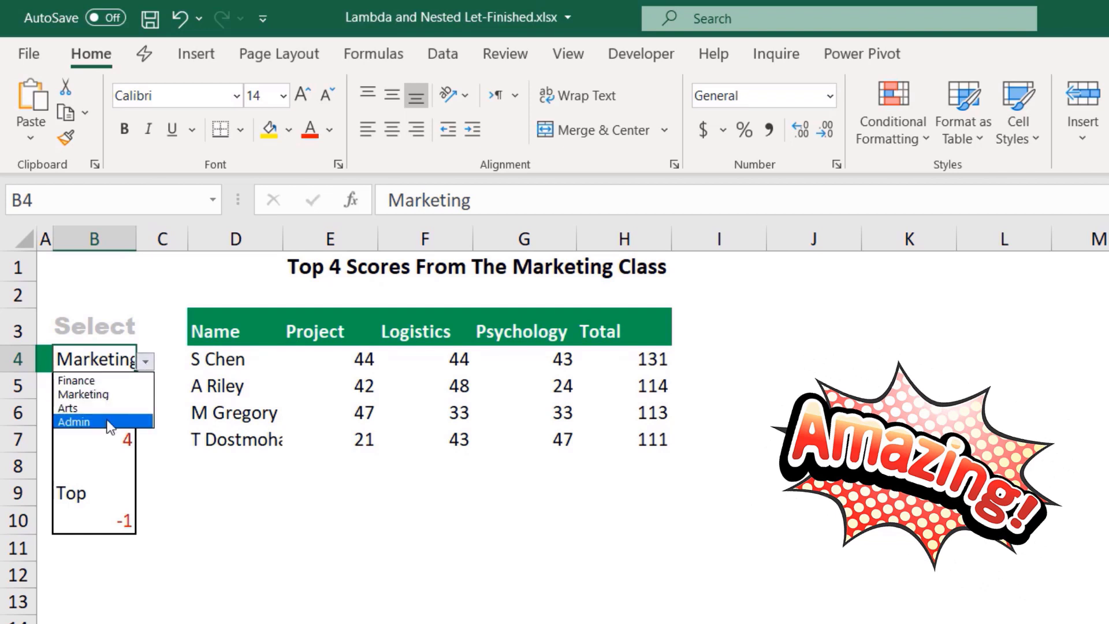
click(110, 420)
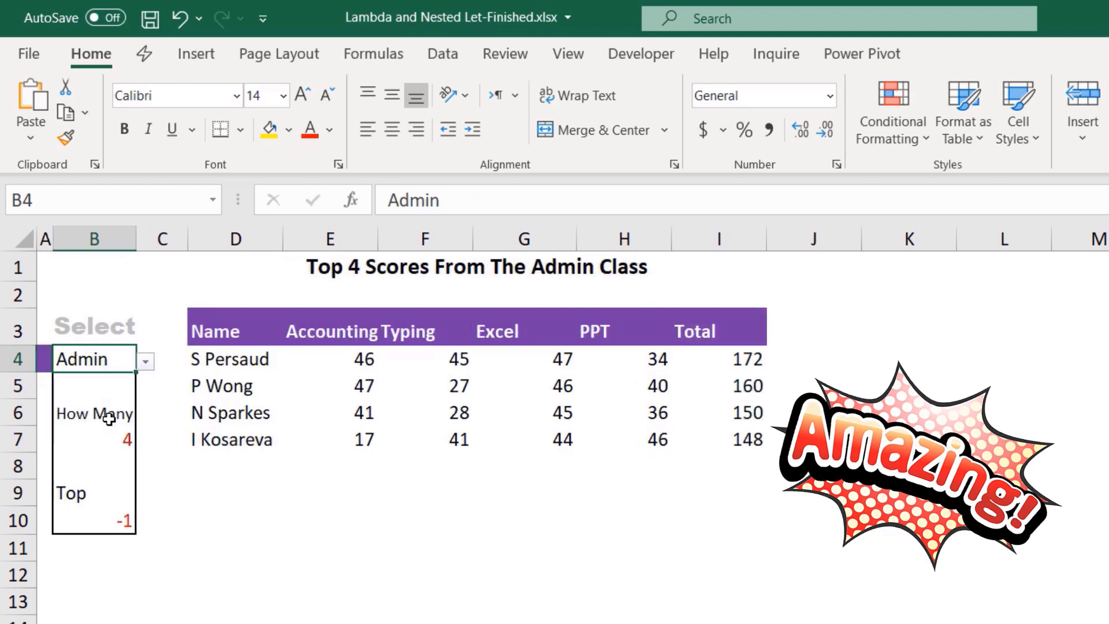
- Set the How Many value in B7 to 6
click(104, 432)
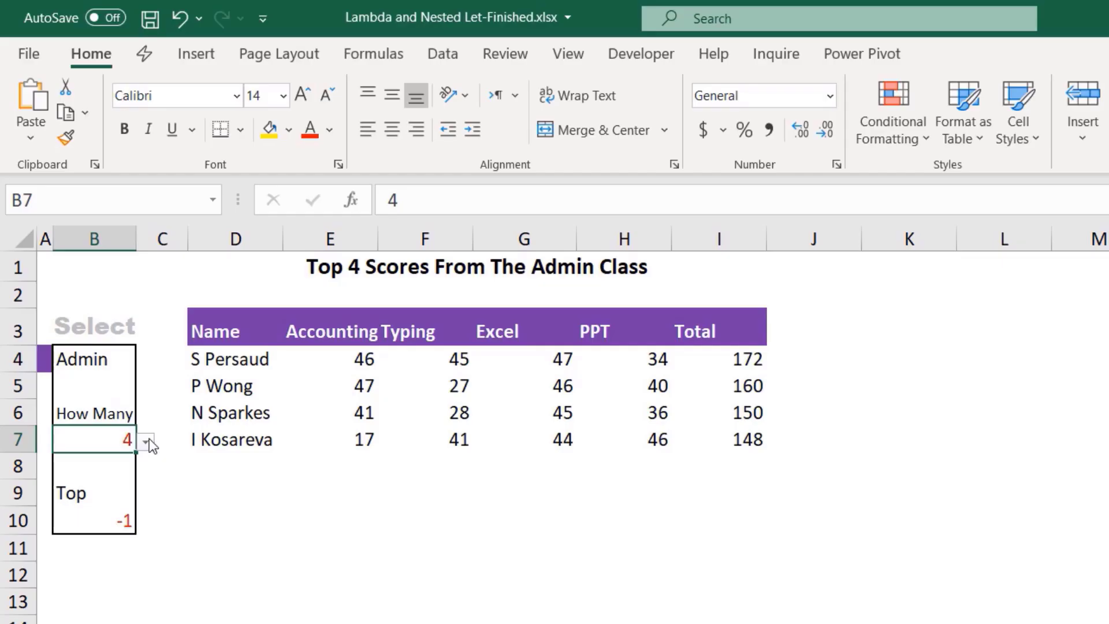
click(149, 439)
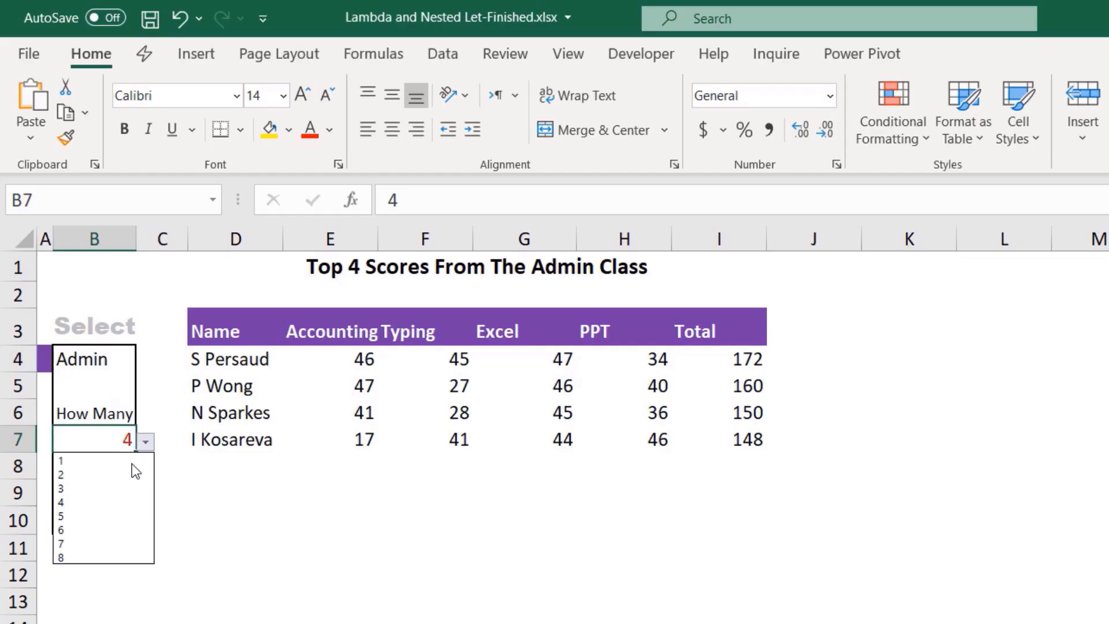
click(78, 529)
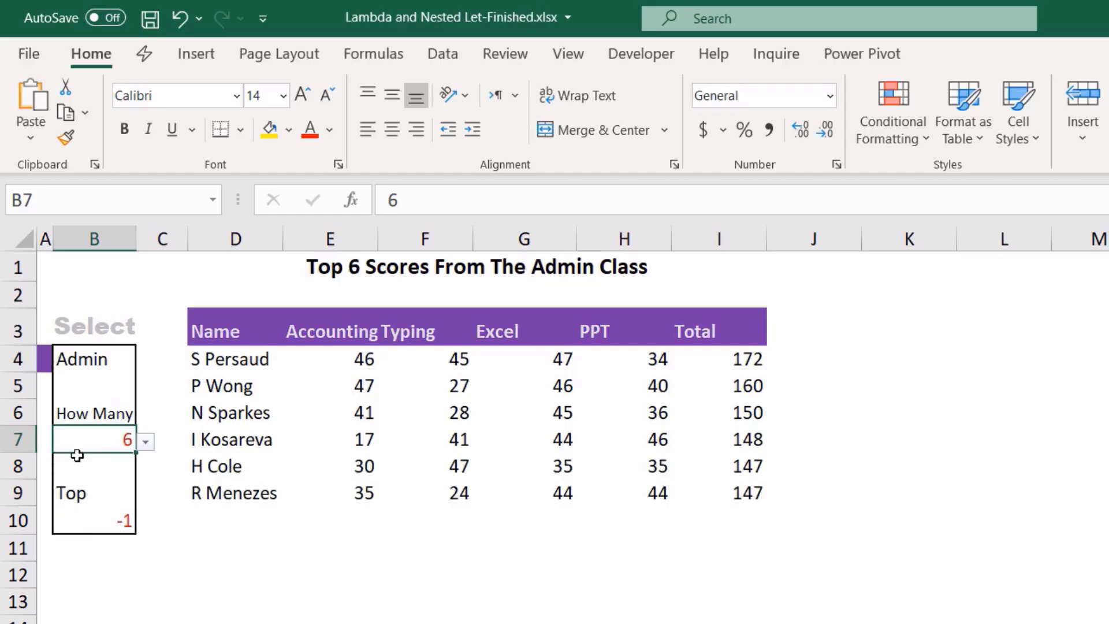
- Check the sort order formula in B10 and set the ranking choice in B9 to Bottom
click(84, 515)
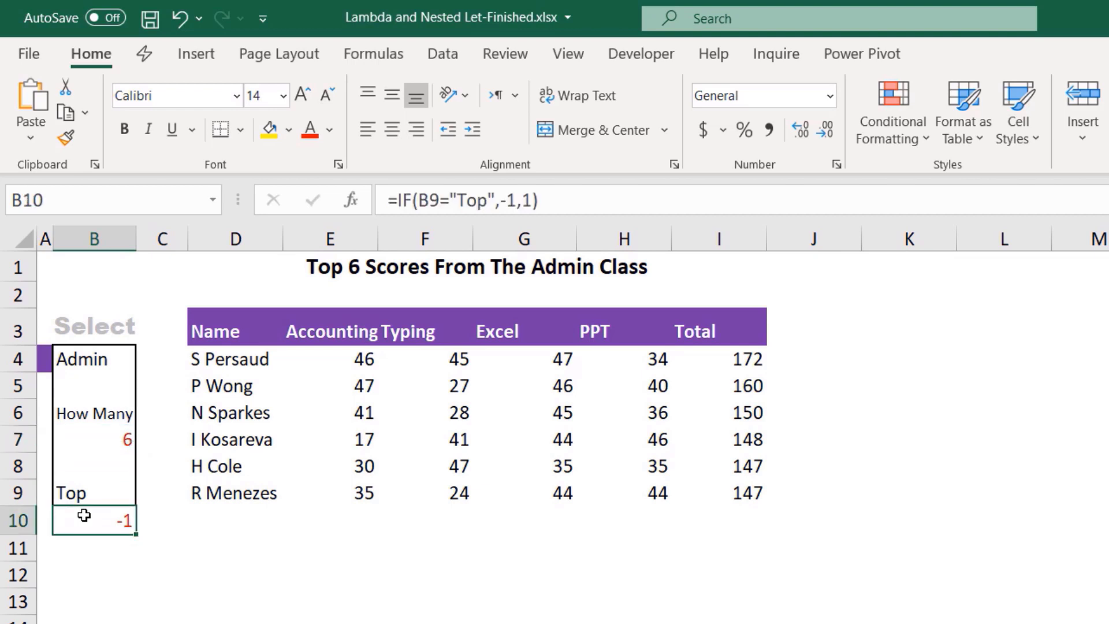
click(84, 494)
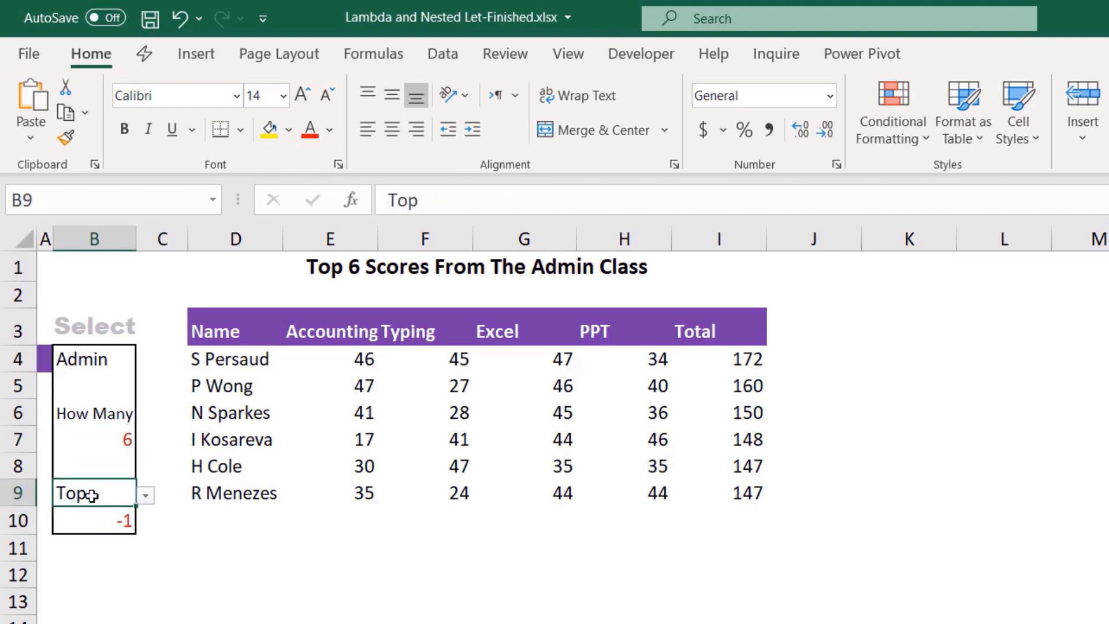
click(145, 497)
click(88, 528)
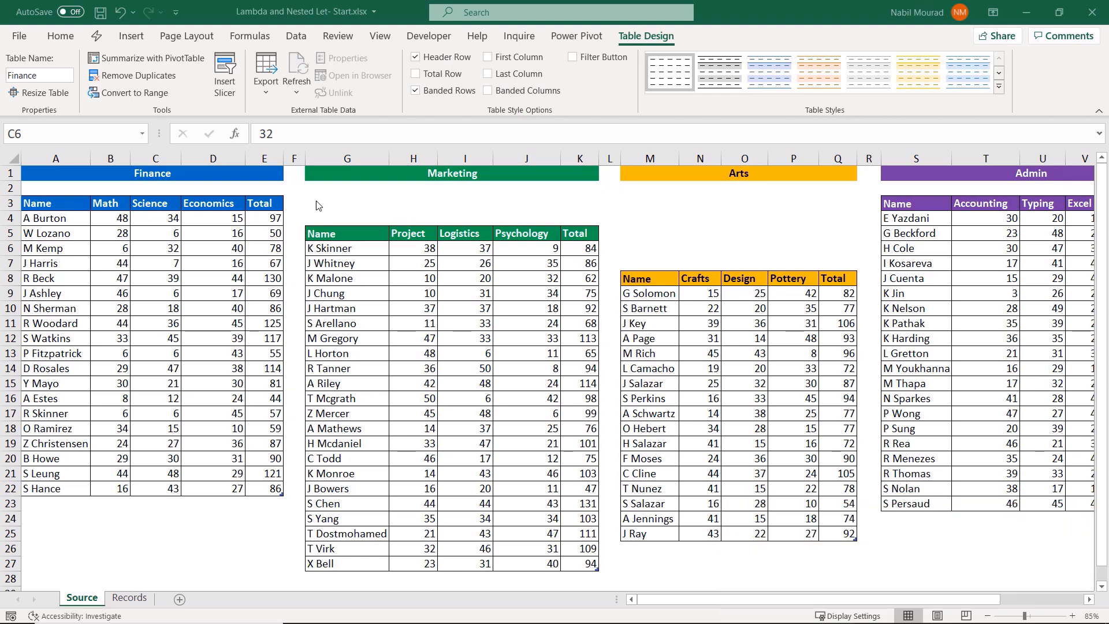
- In the Start workbook's Source sheet, check the table names of the Finance, Marketing, Arts and Admin tables
click(177, 270)
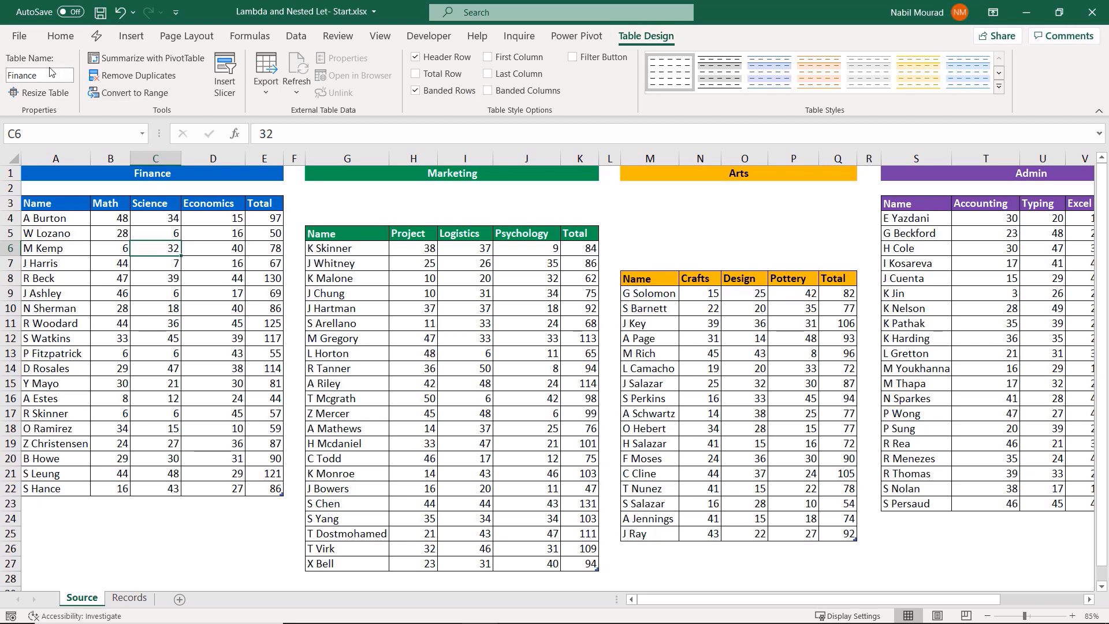
click(411, 313)
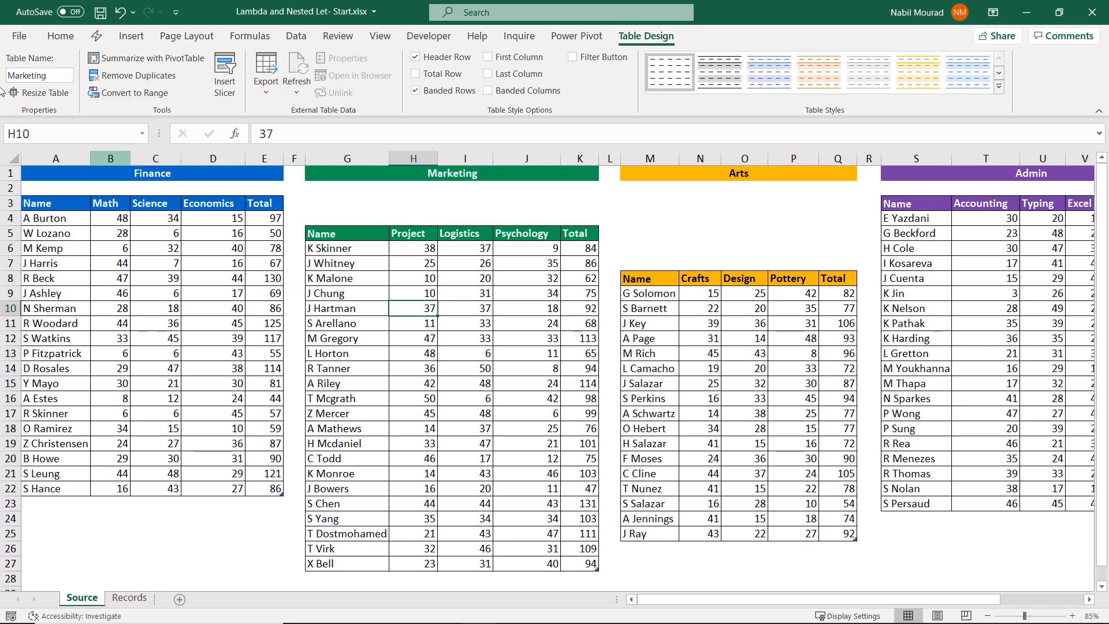
click(765, 370)
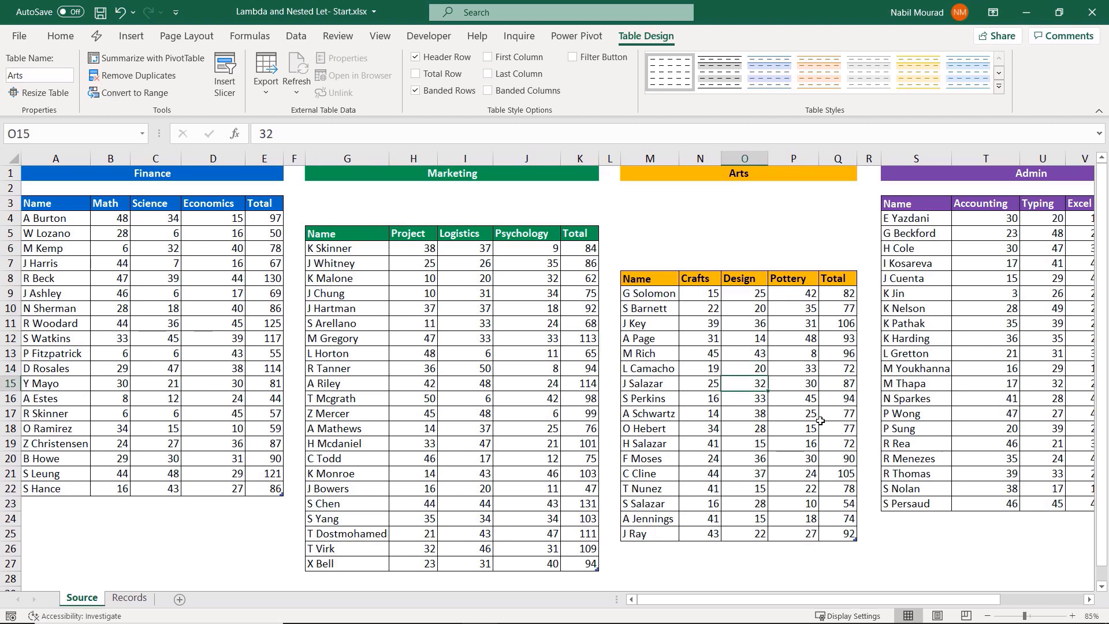
click(974, 358)
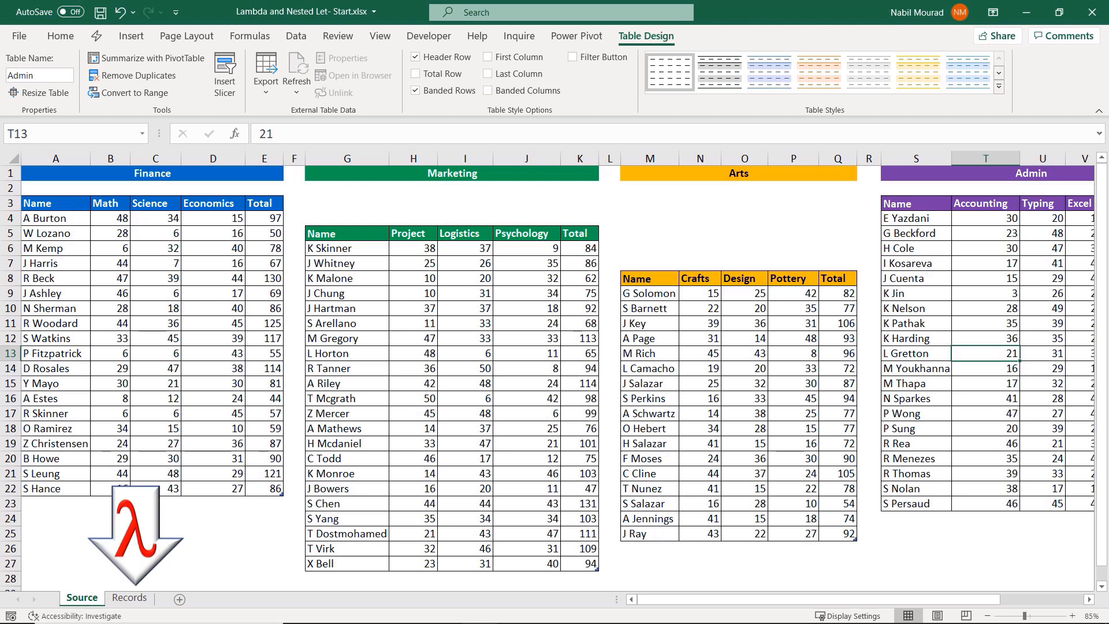
- On the Records sheet, examine the class choices in B4, the title formula in D1 and the How Many choices in B7
click(129, 597)
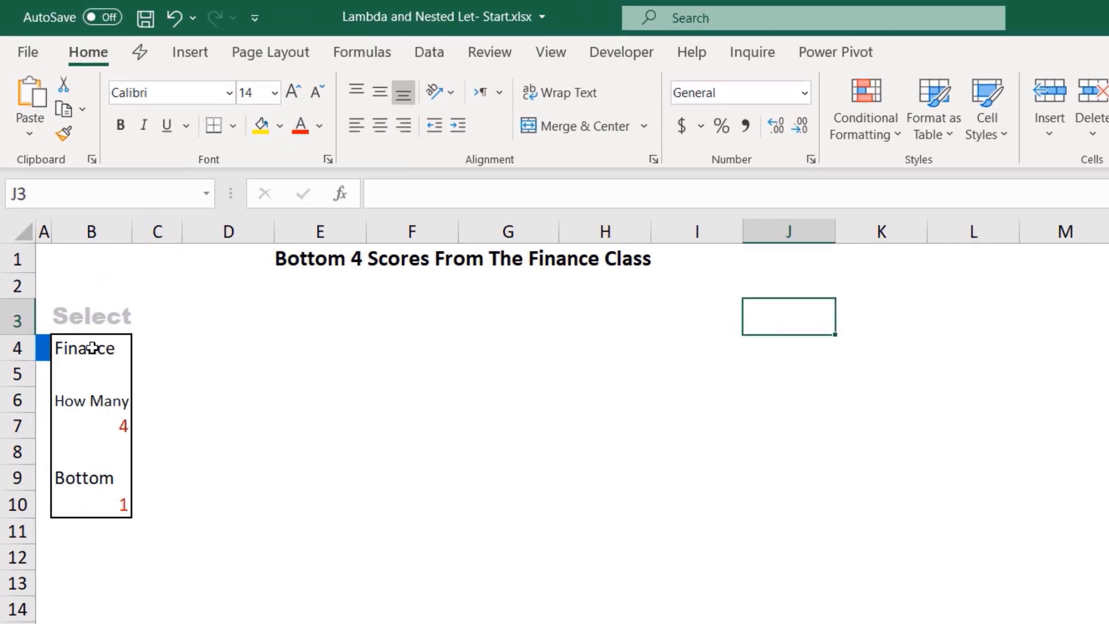
click(92, 347)
click(146, 351)
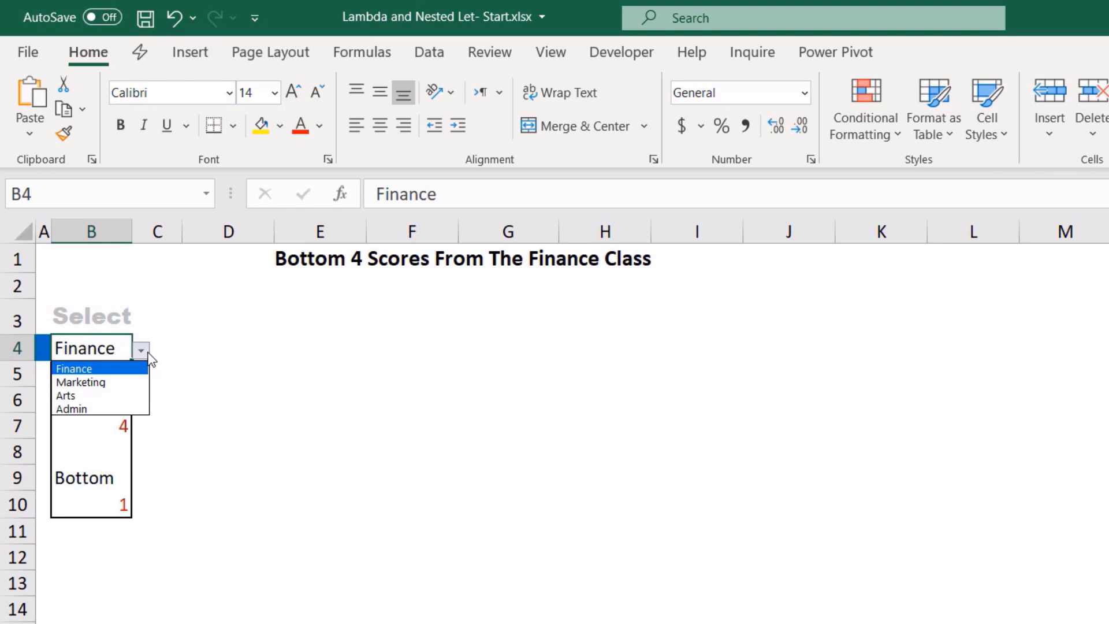
click(141, 368)
click(224, 250)
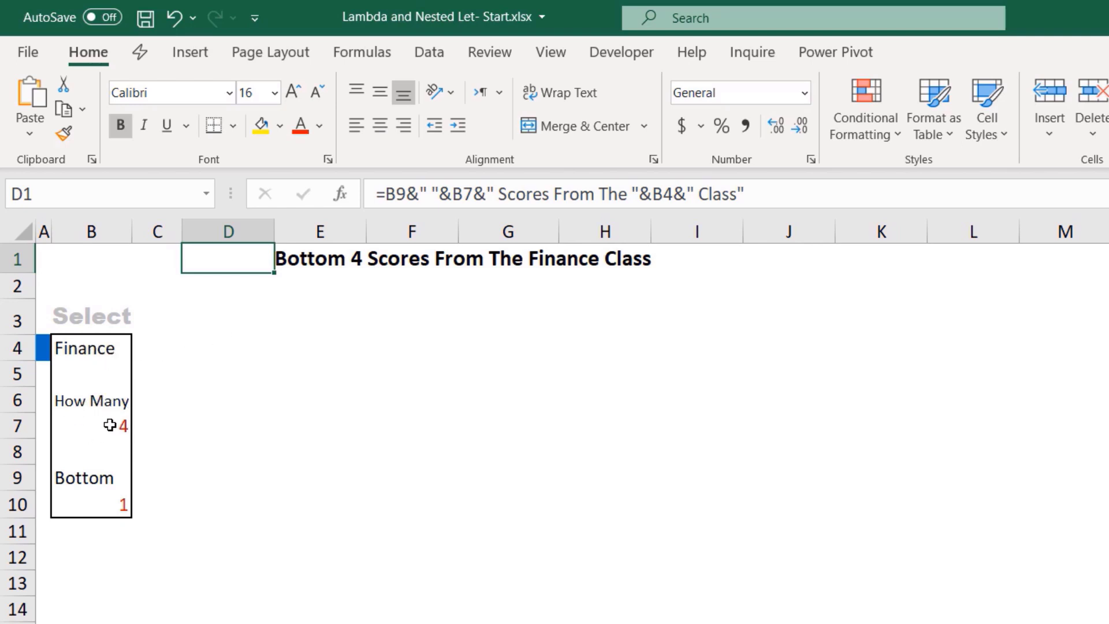
click(92, 426)
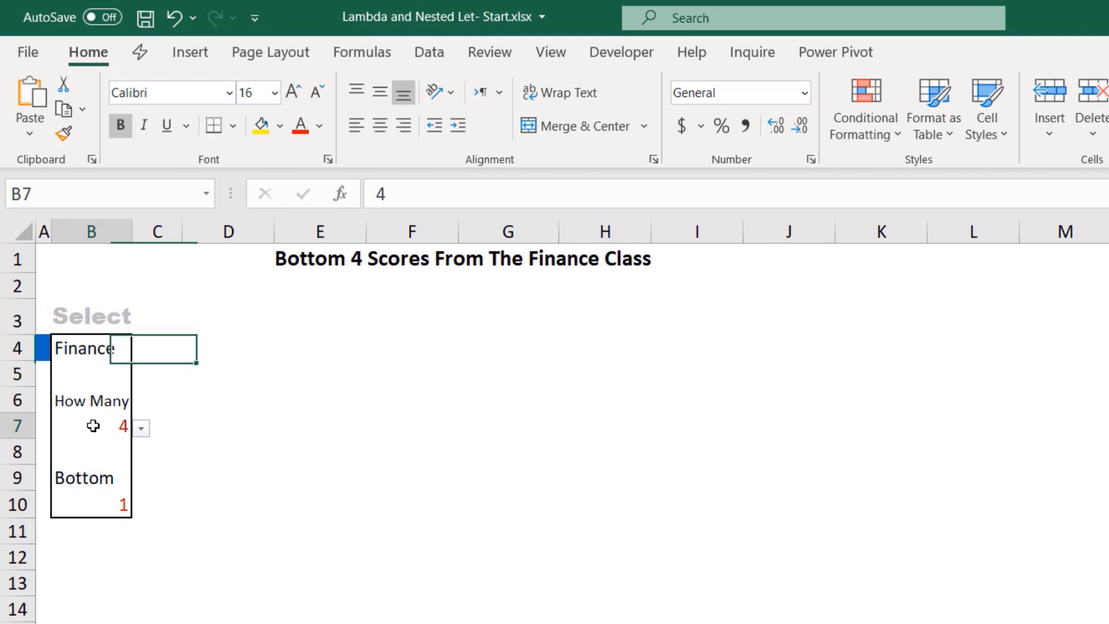
click(145, 428)
click(145, 429)
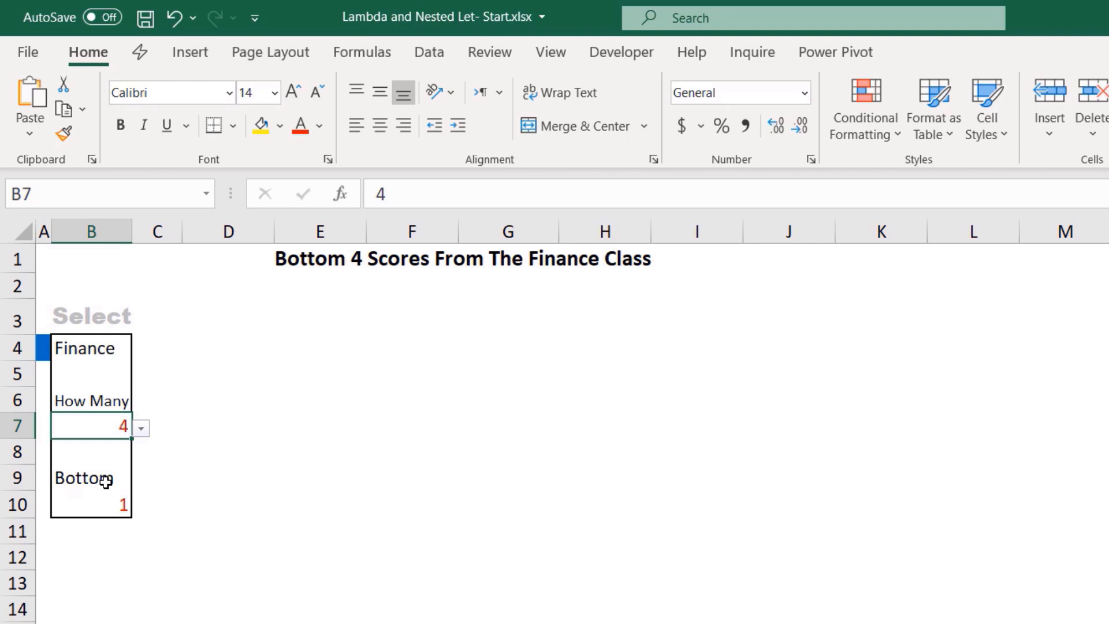
- Set the ranking choice in B9 to Top
click(106, 481)
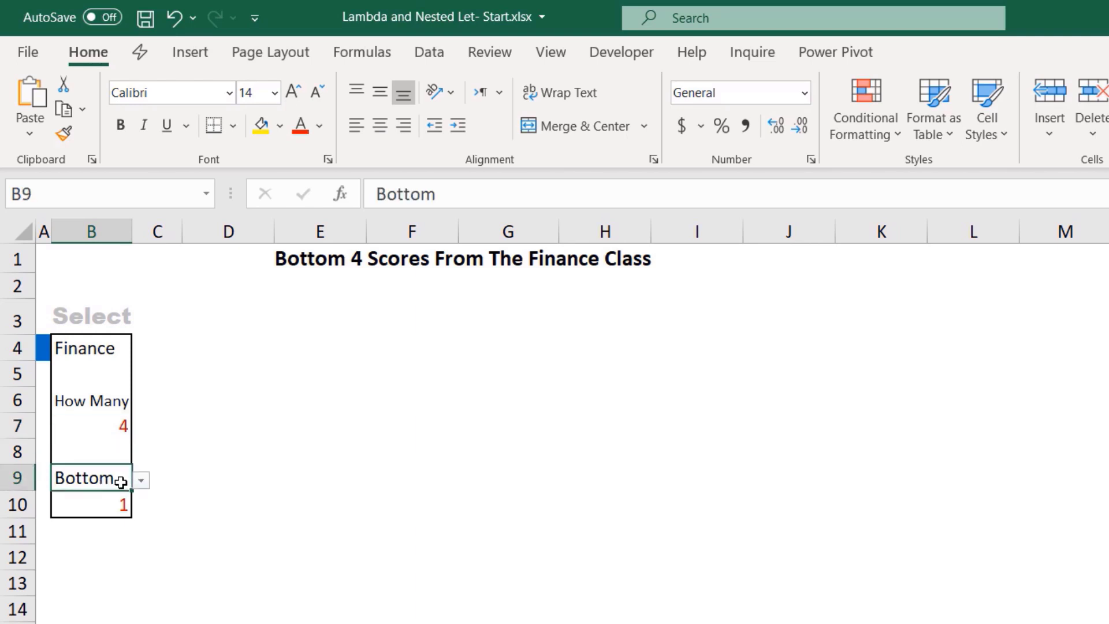
click(141, 480)
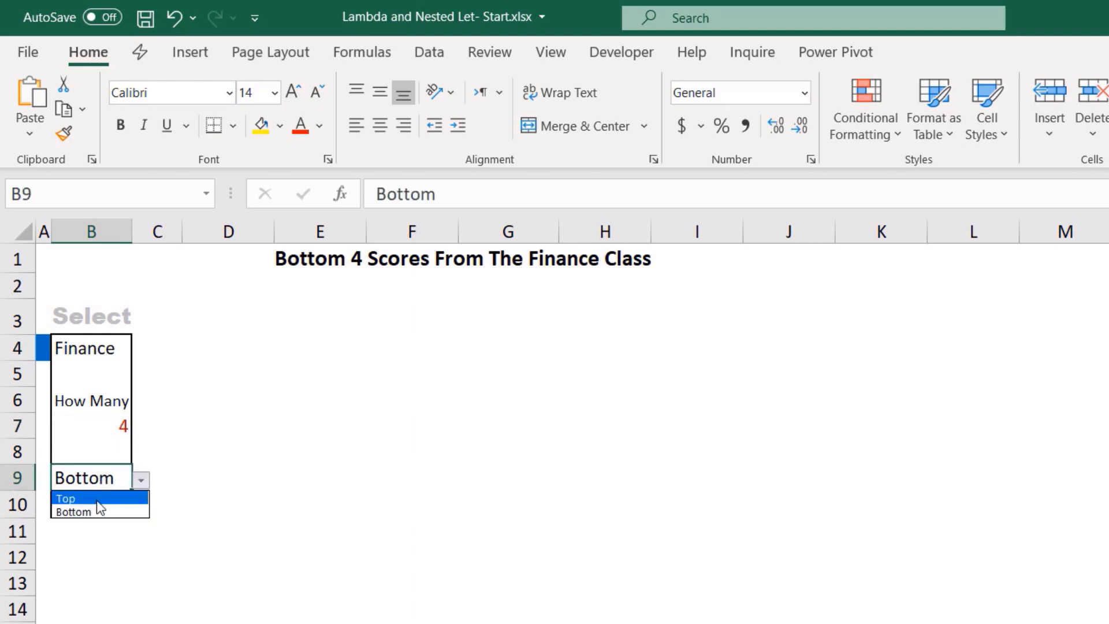
click(95, 498)
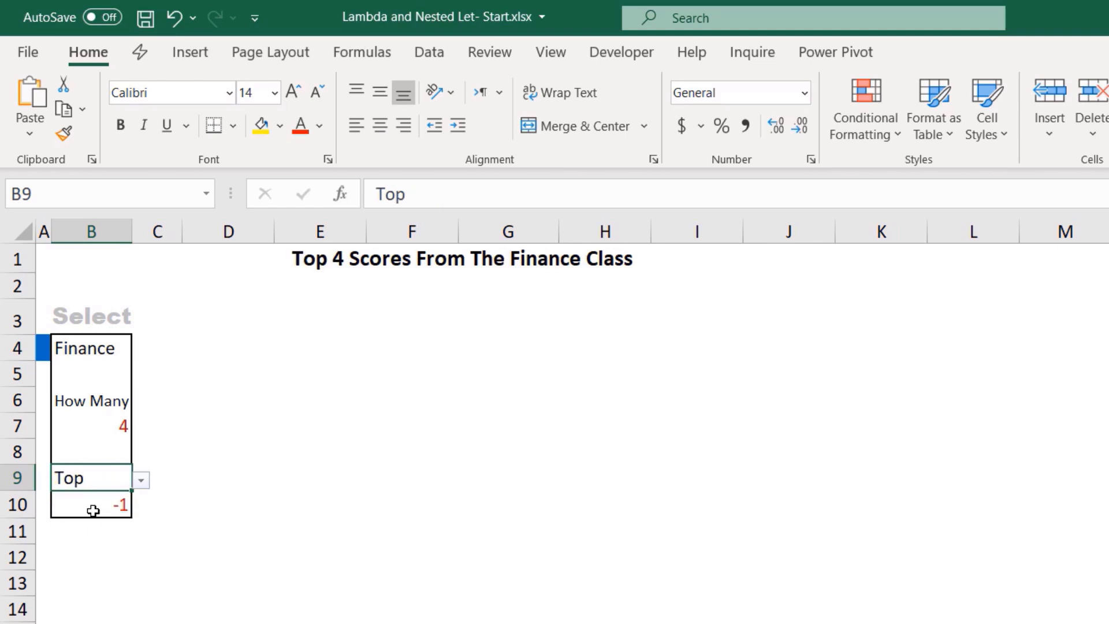
- Check the sort order formula in B10 and start a LET formula in J3
click(96, 504)
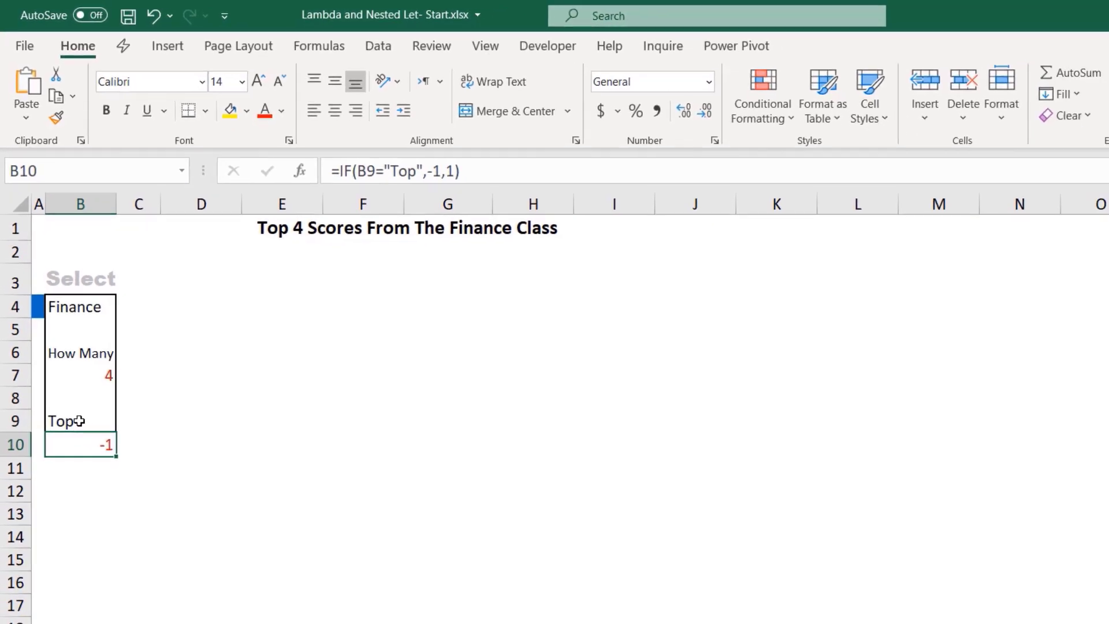
click(627, 257)
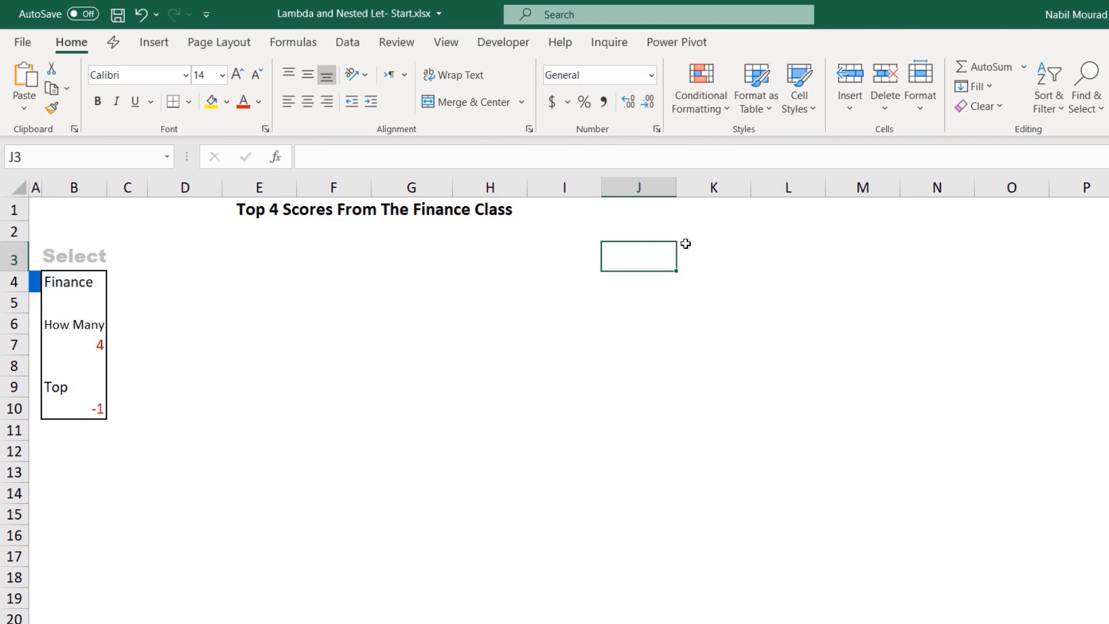
text(=let)
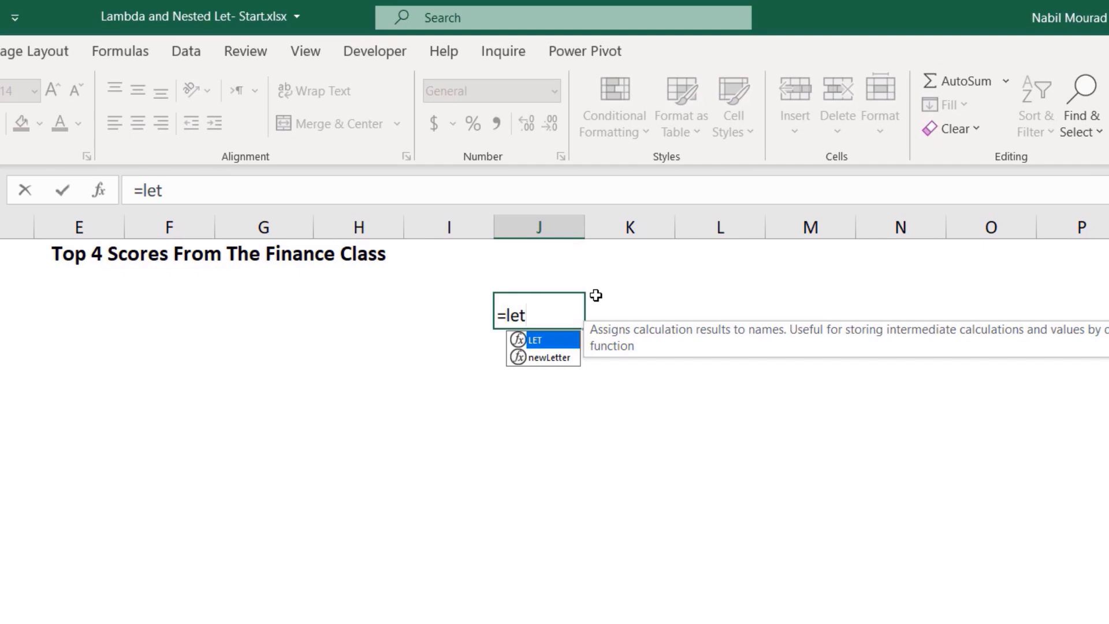
key(Tab)
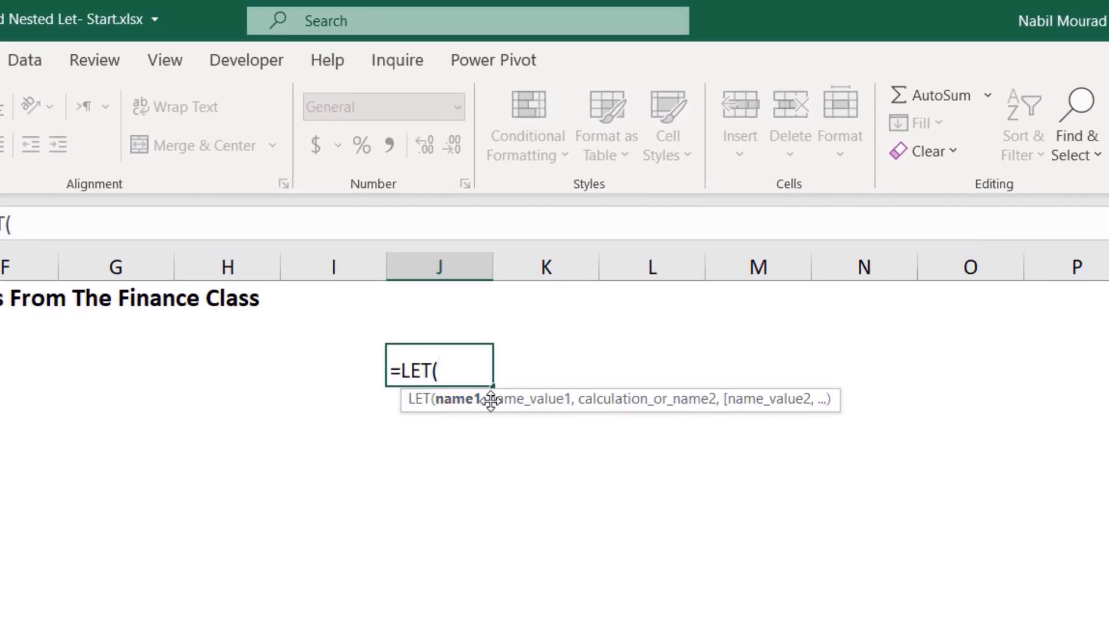
- Examine the LET function's argument hints by adding placeholder commas, and remove the commas again
text(,,)
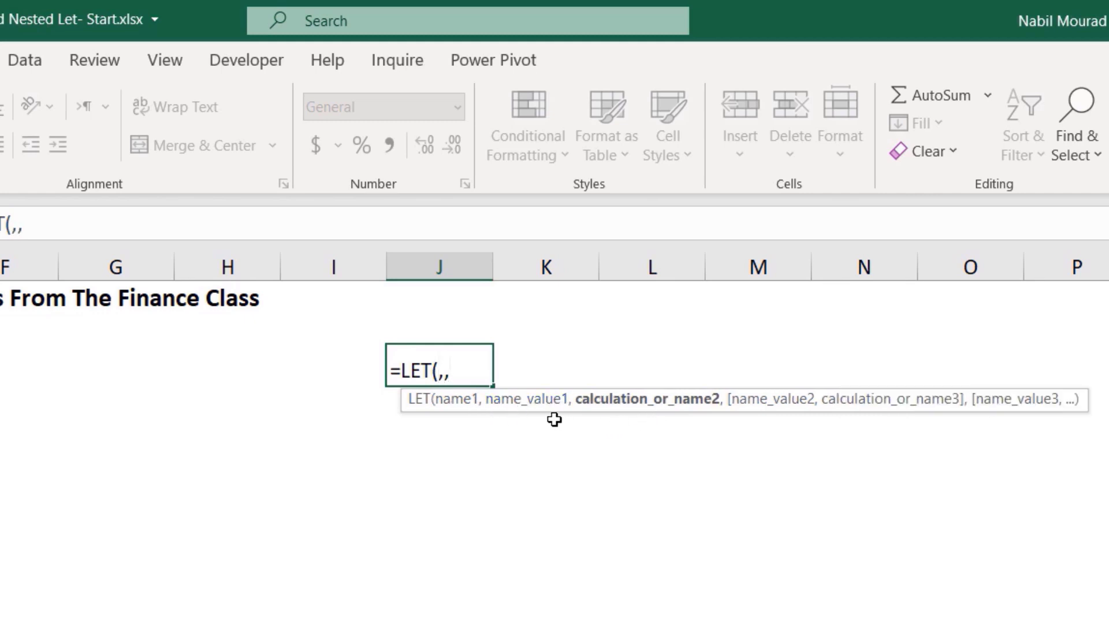
text(,)
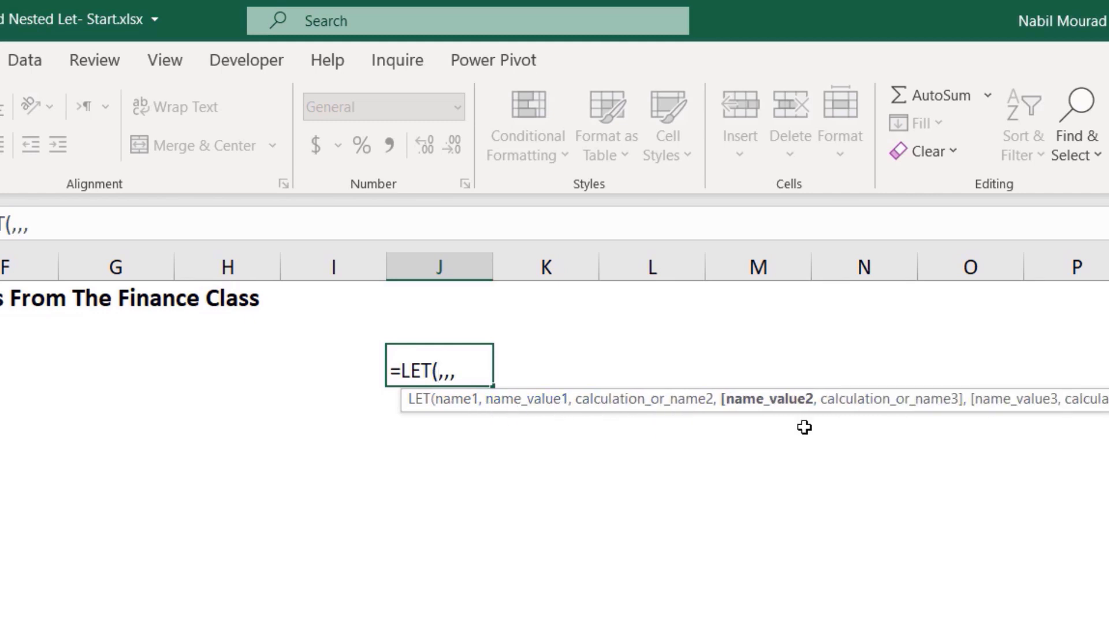
key(BackSpace)
key(BackSpace)
key(BackSpace)
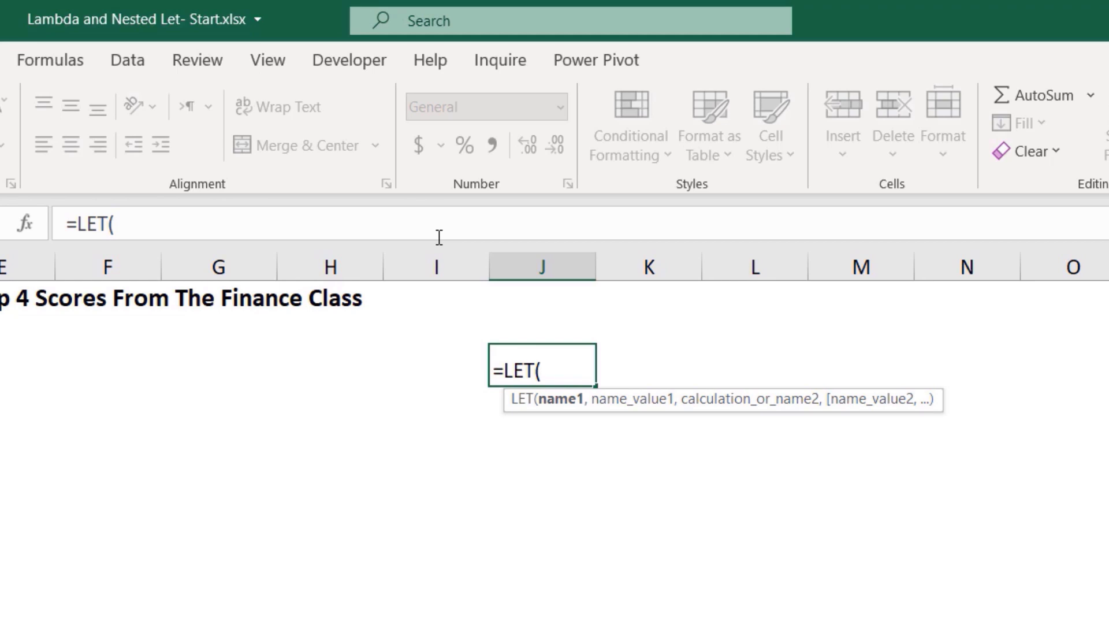
- Enlarge the formula bar and, on a new line of the LET formula, define the name Rec as INDIRECT($B$4)
drag(432, 306, 423, 384)
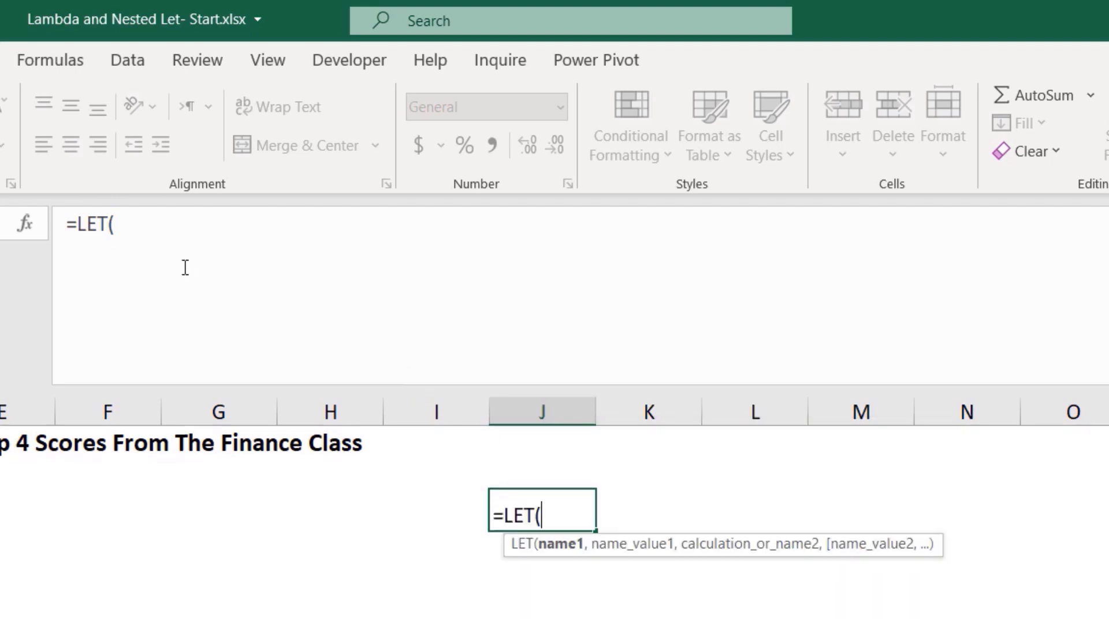
click(241, 242)
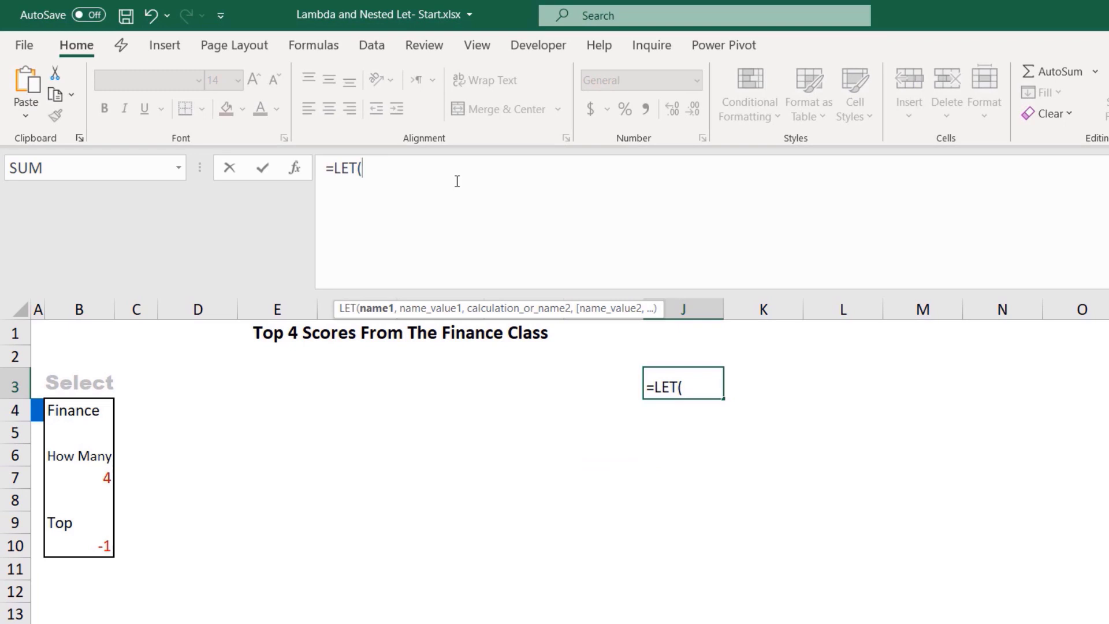
key(alt+Return)
key(alt+Return)
text(Rec)
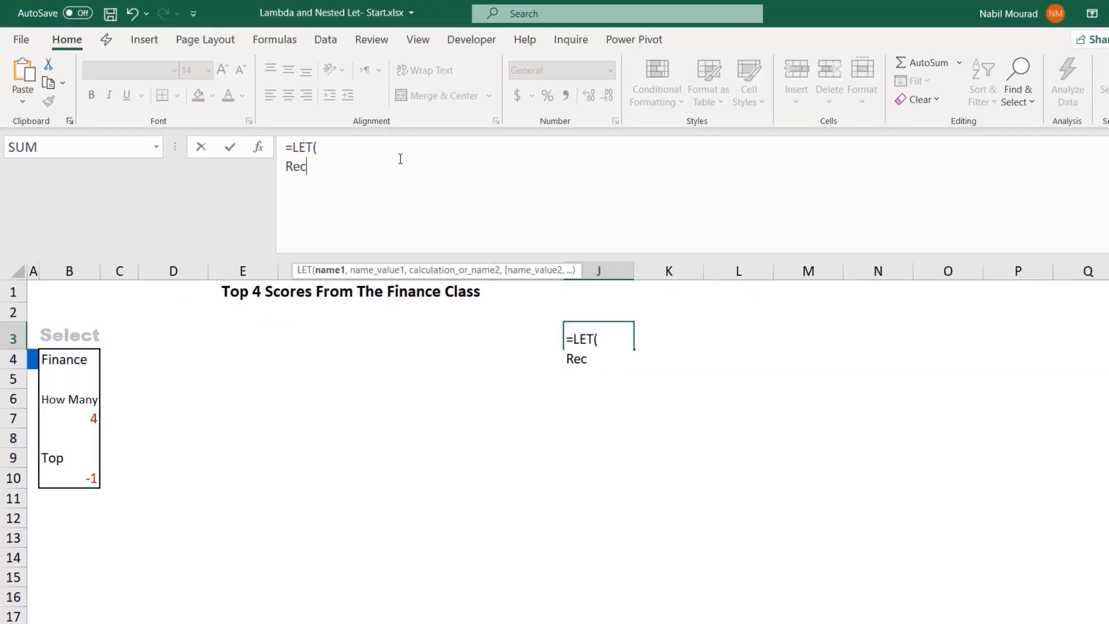
text(,)
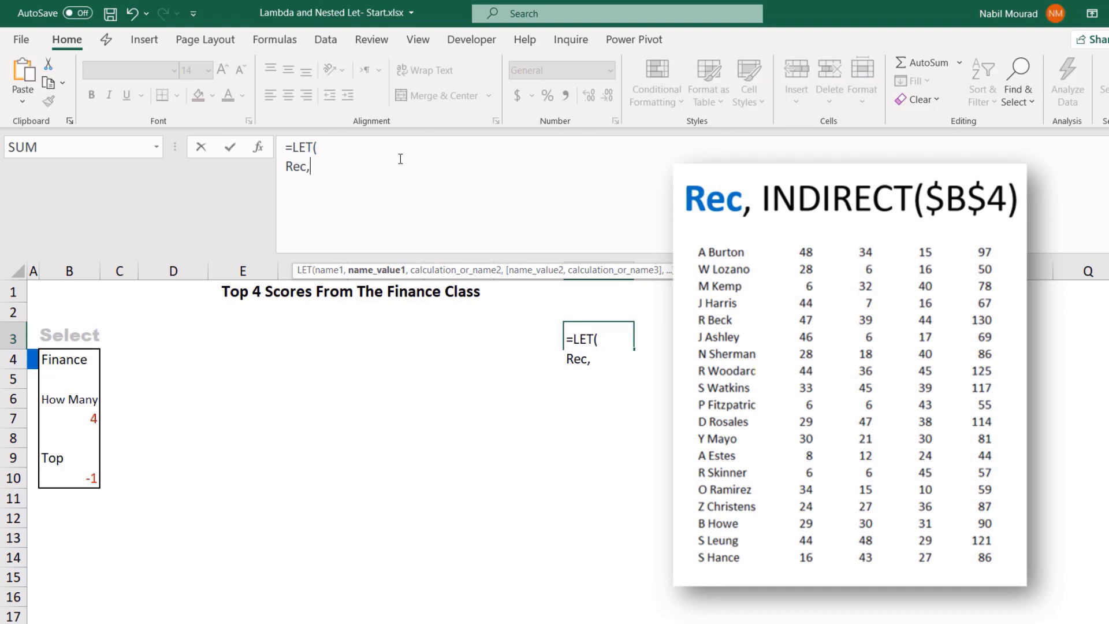
text(INDIRECT()
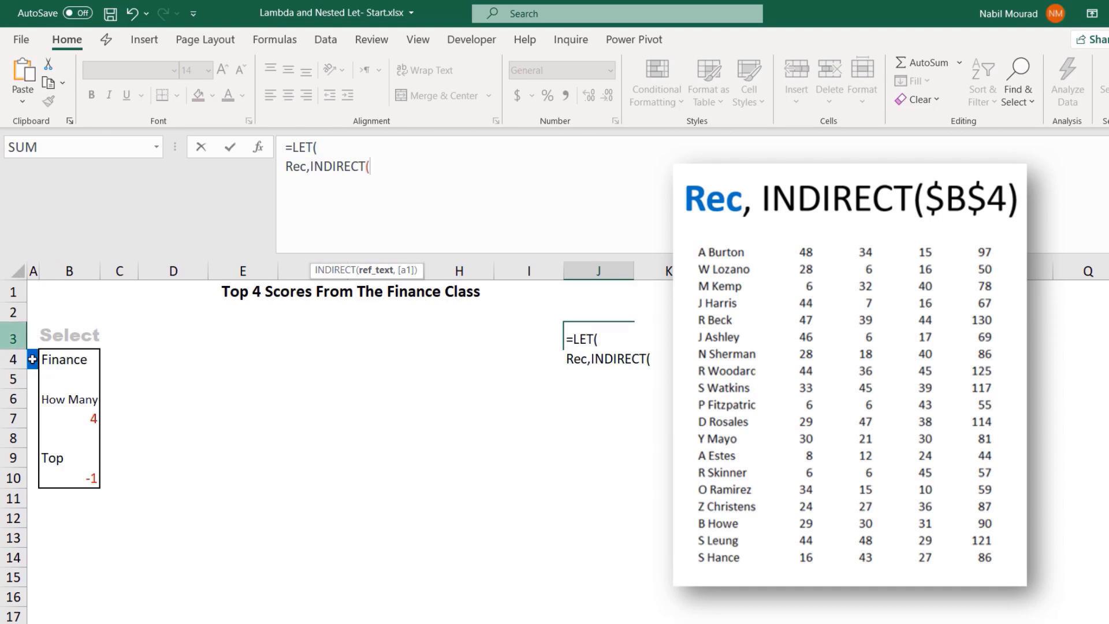
click(81, 358)
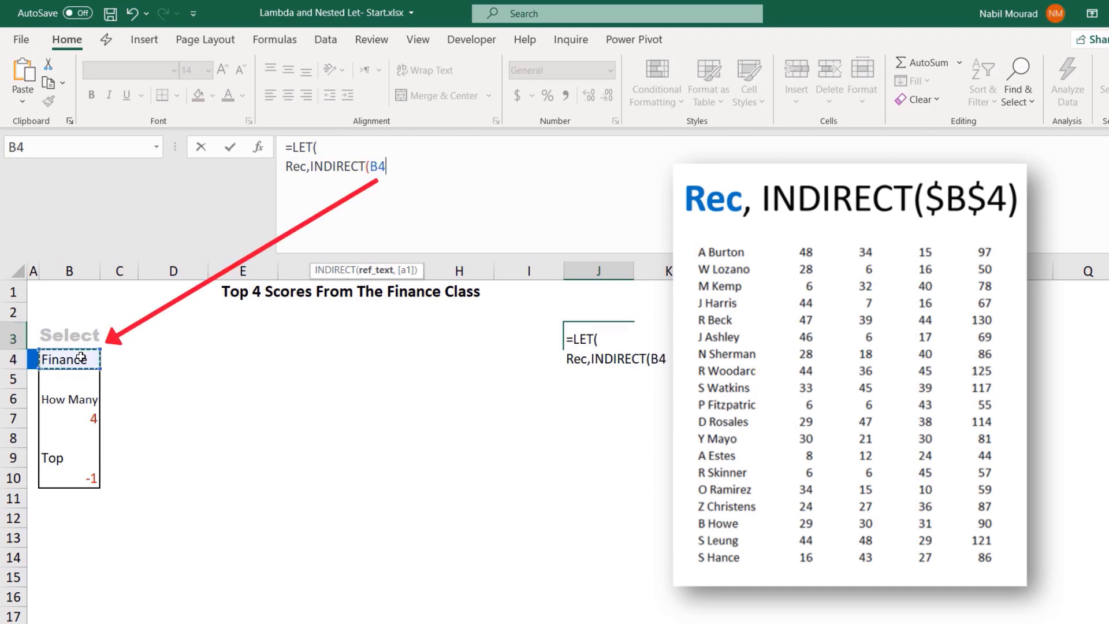
key(F4)
text())
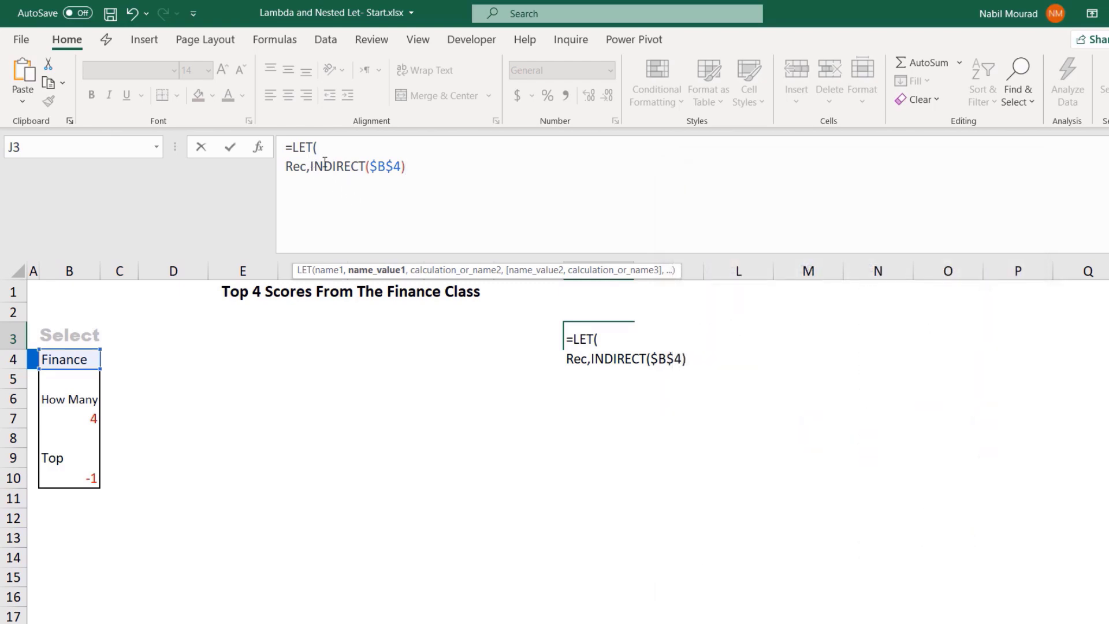
- Evaluate the INDIRECT($B$4) part of the formula in place to check its records, and restore the expression
drag(312, 165, 407, 166)
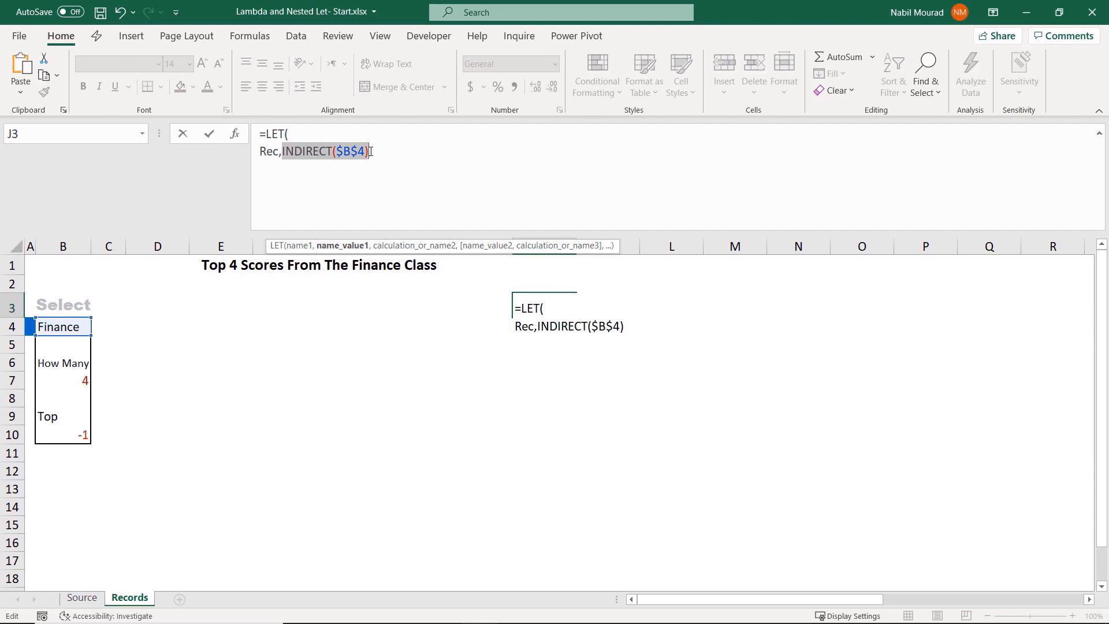
key(F9)
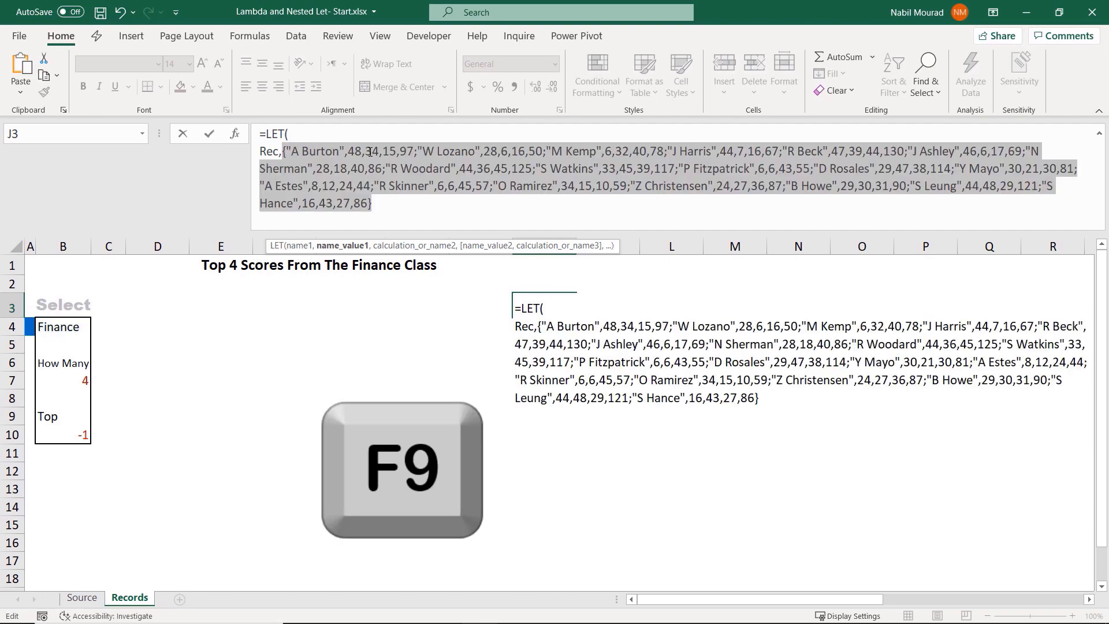
key(ctrl+z)
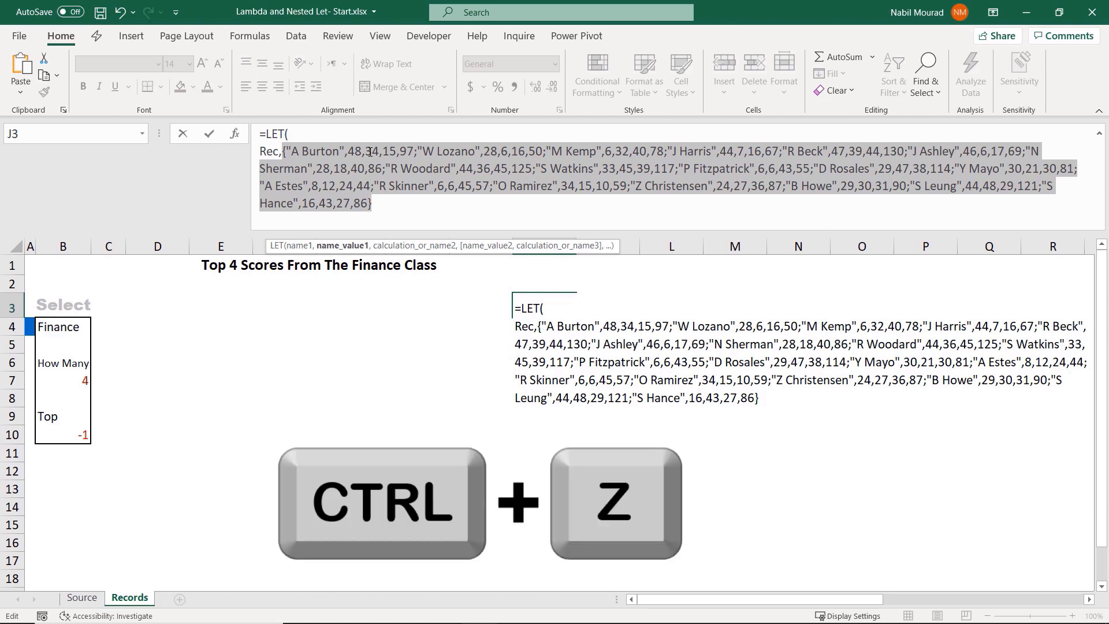
click(374, 151)
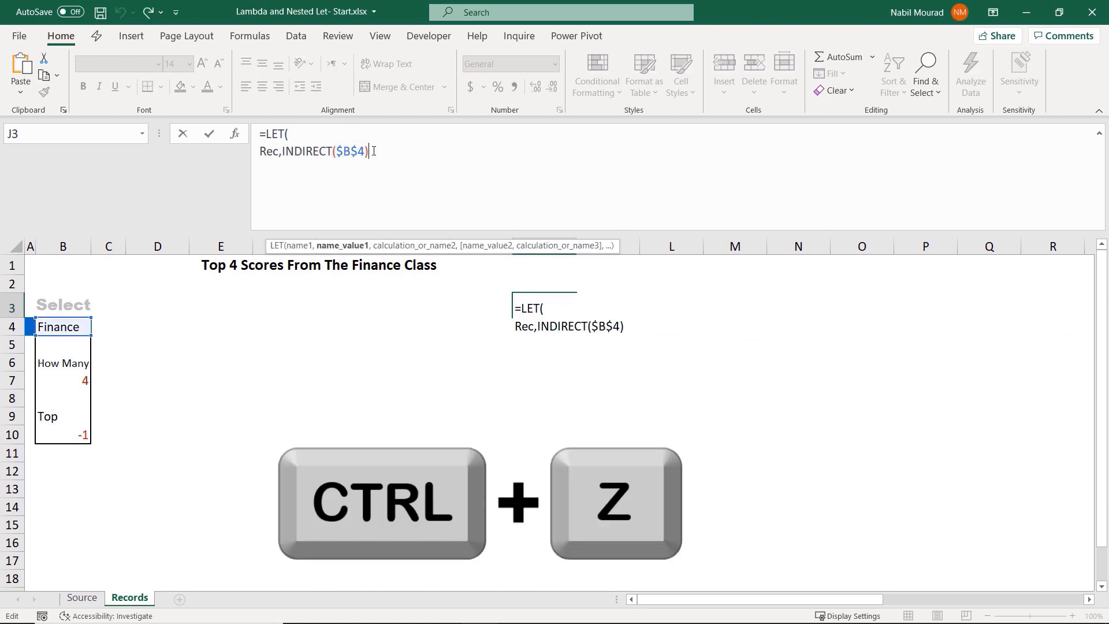
- On a new line of the LET formula, define the name Top as INDIRECT($B$4&"[#Headers]")
text(,)
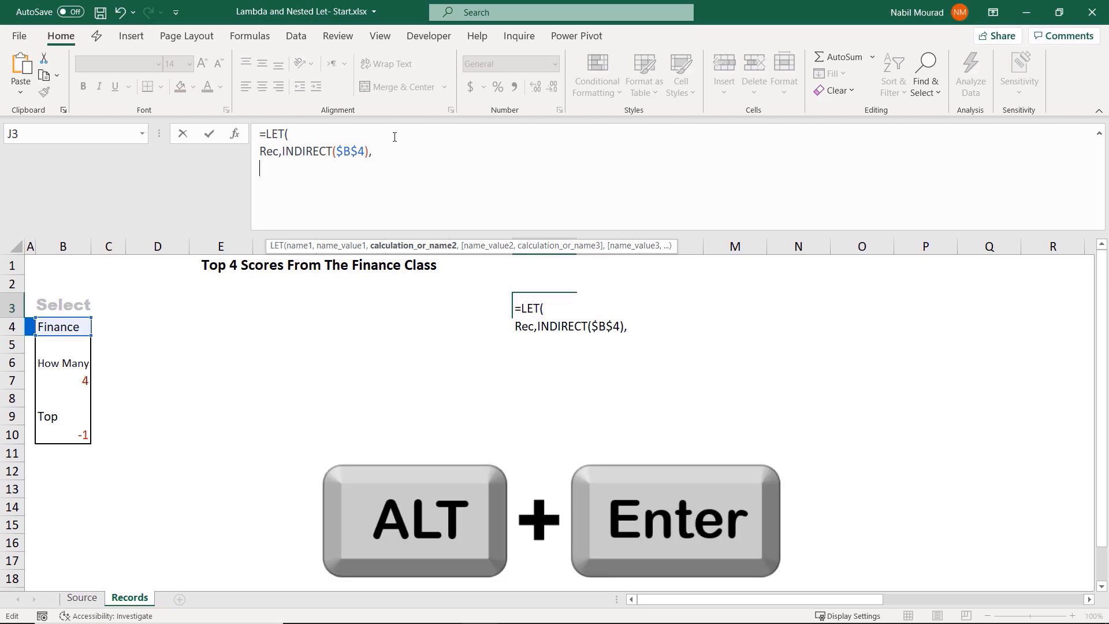
key(alt+Return)
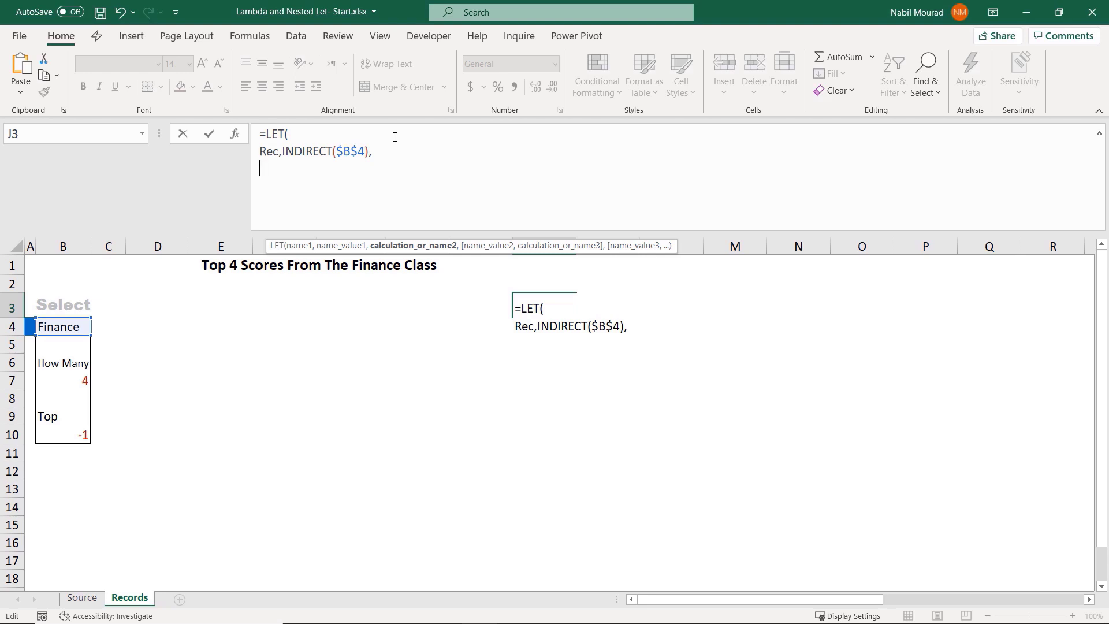
text(Top,)
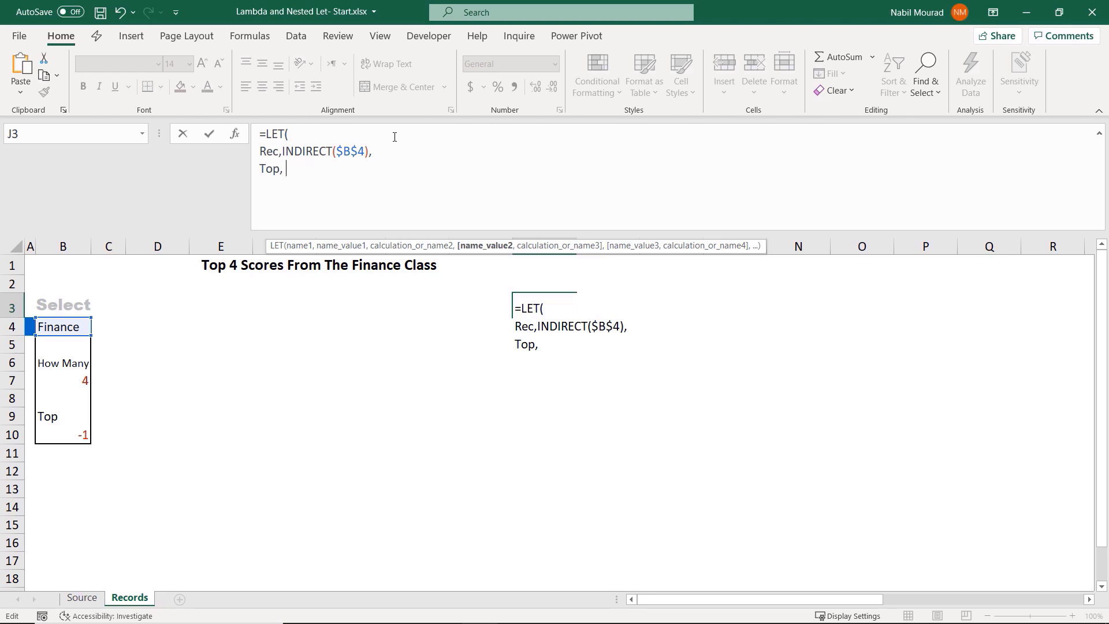
text(indi)
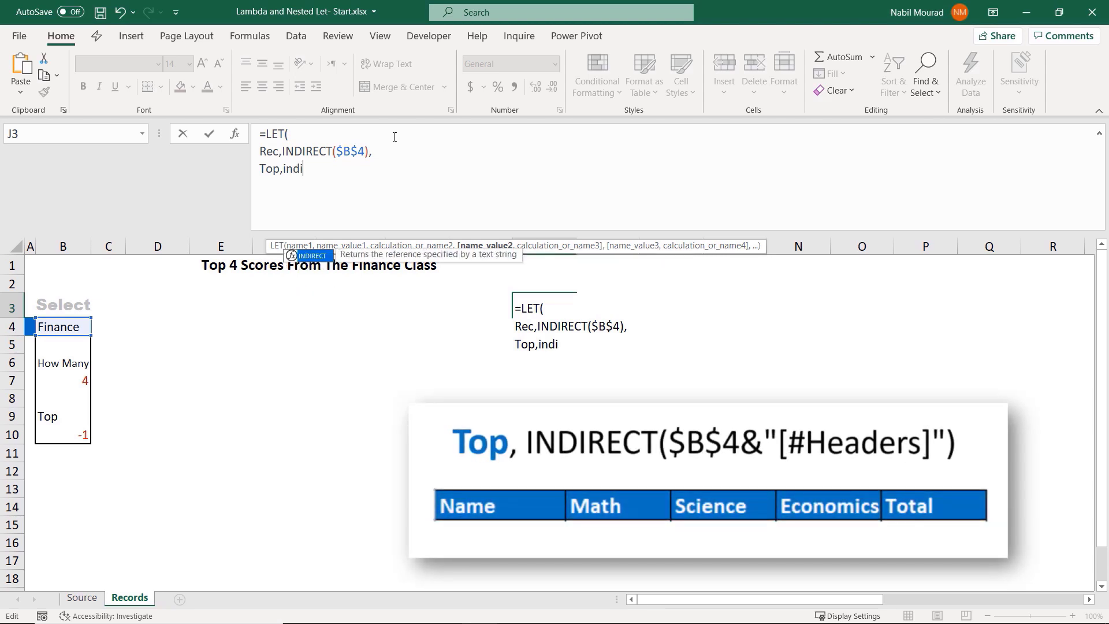
key(Tab)
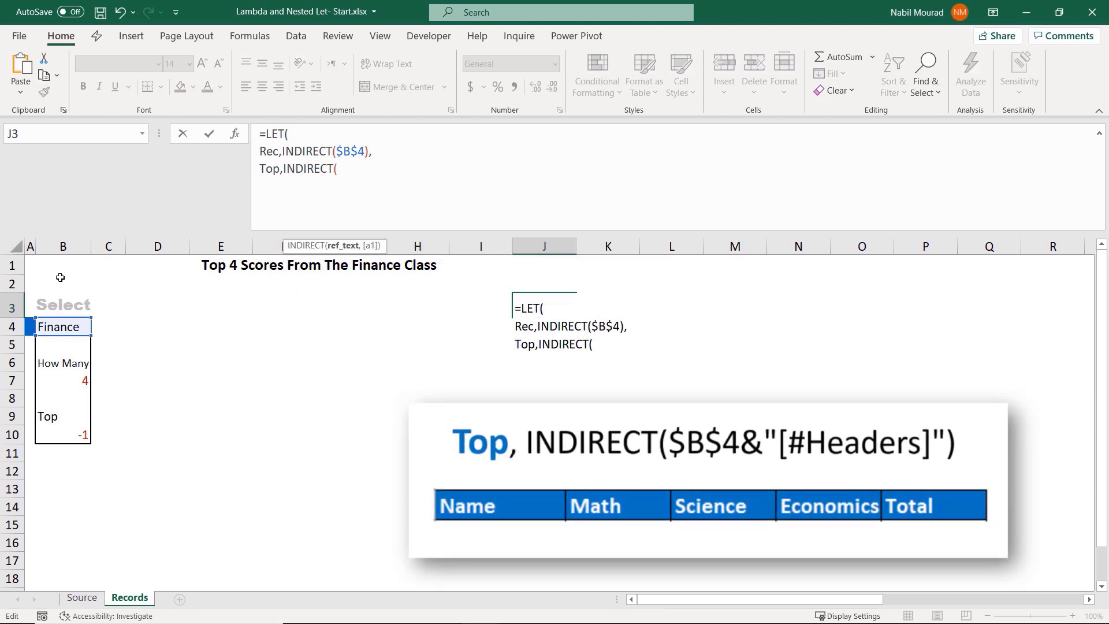
click(67, 323)
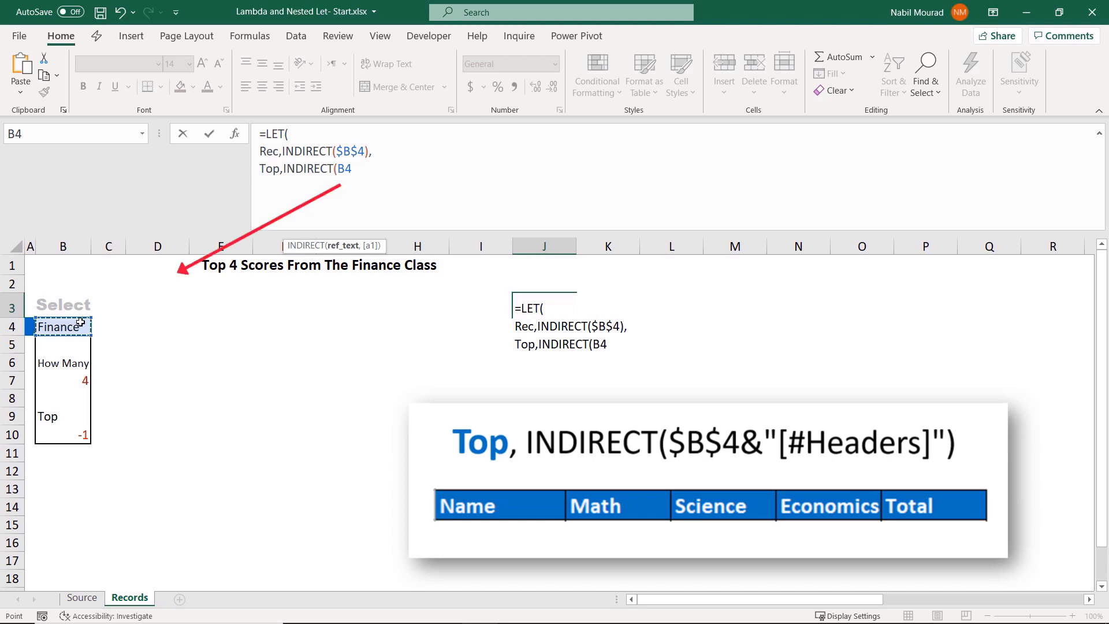
key(F4)
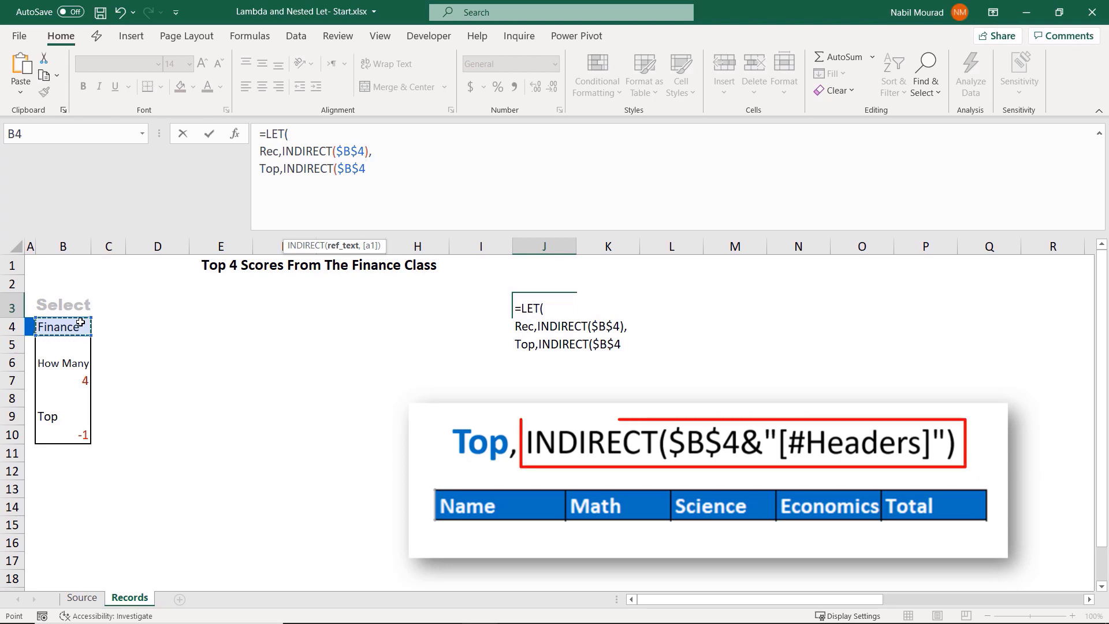
text(&)
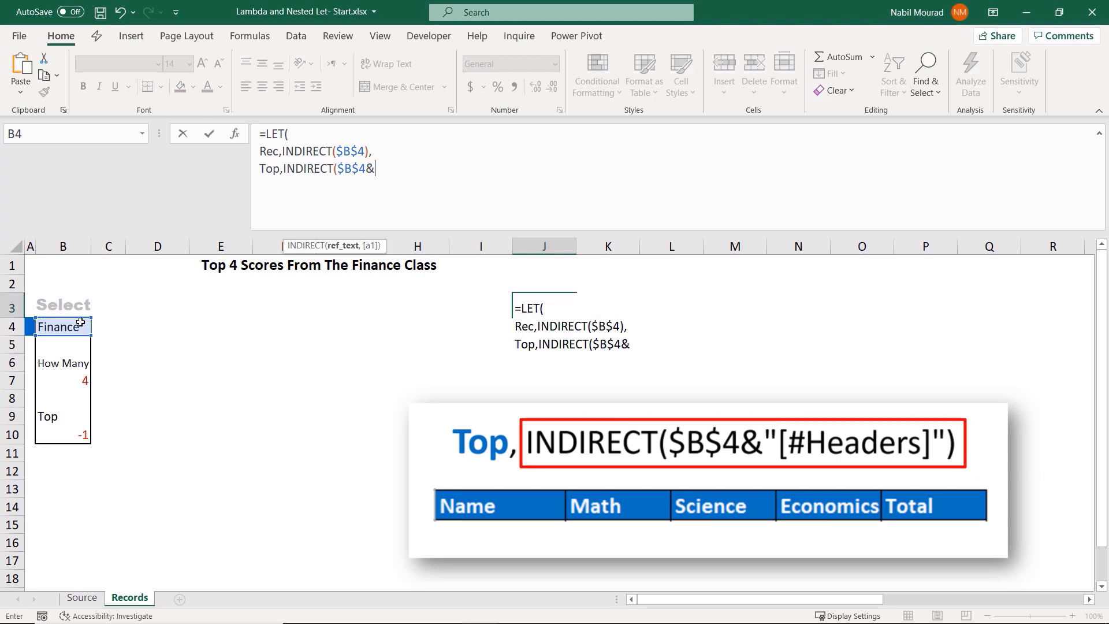
text("[#)
text(Headers)
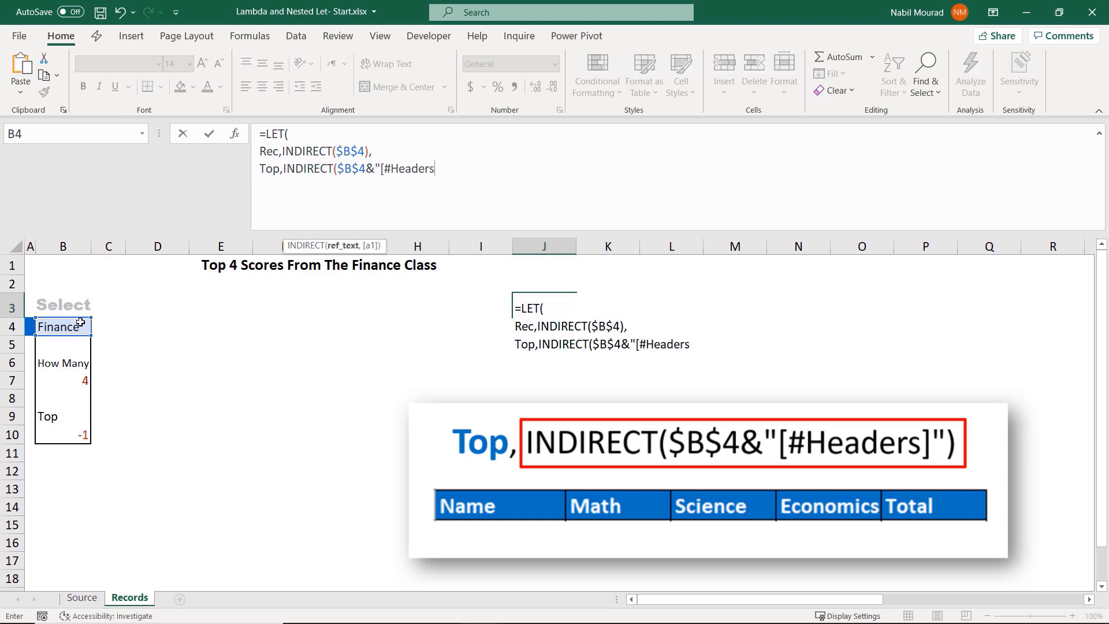
text(]"))
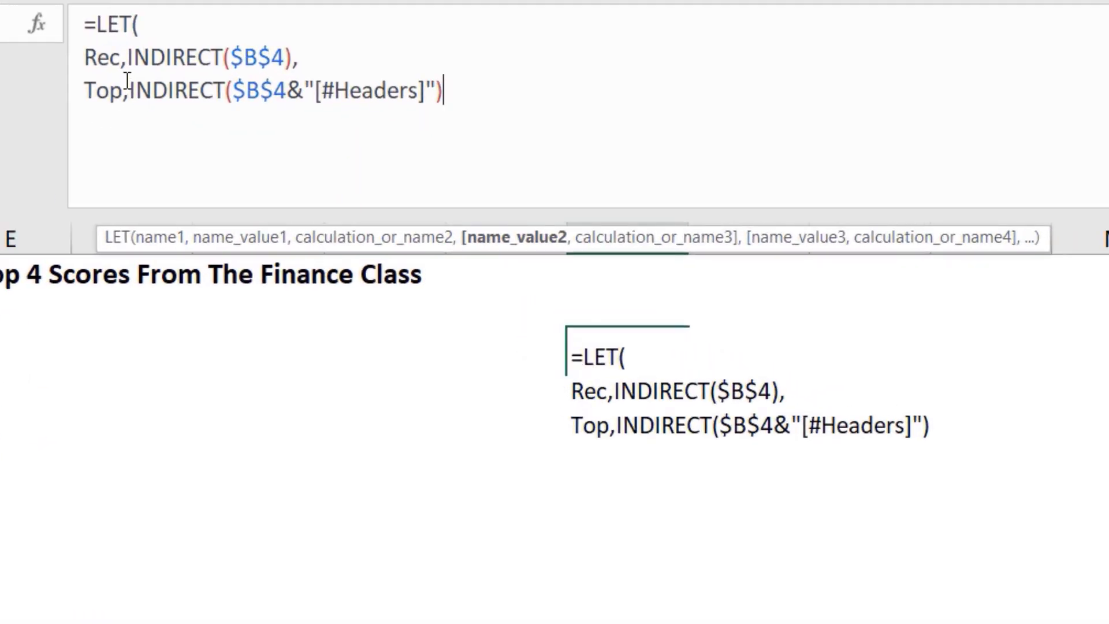
- Evaluate the INDIRECT expression for Top in place to check the table headers, and restore the expression
drag(128, 81, 468, 99)
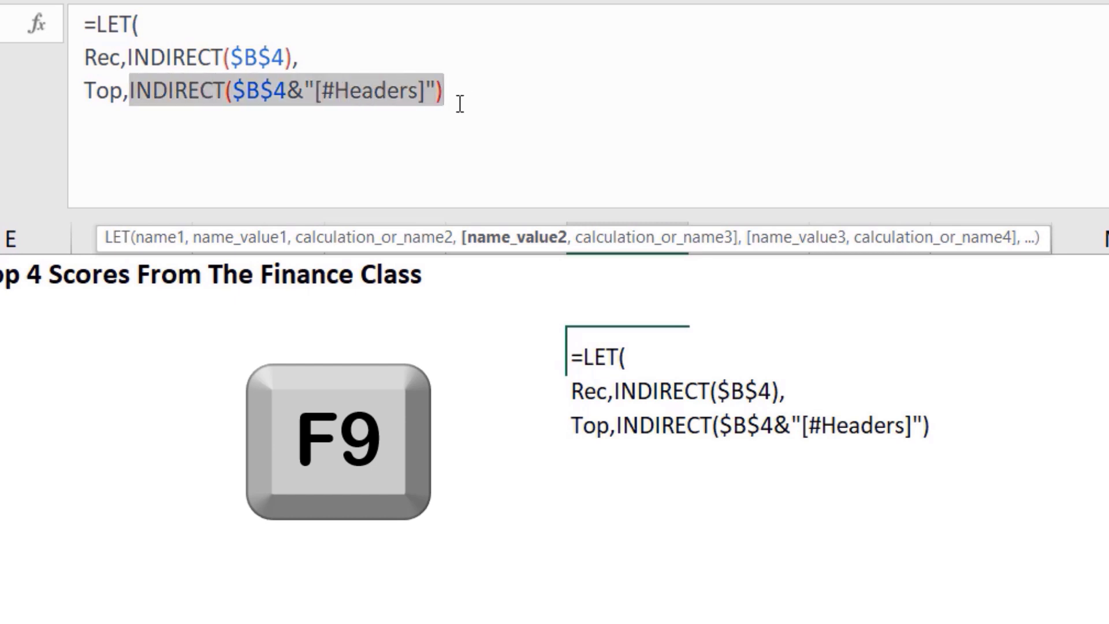
key(F9)
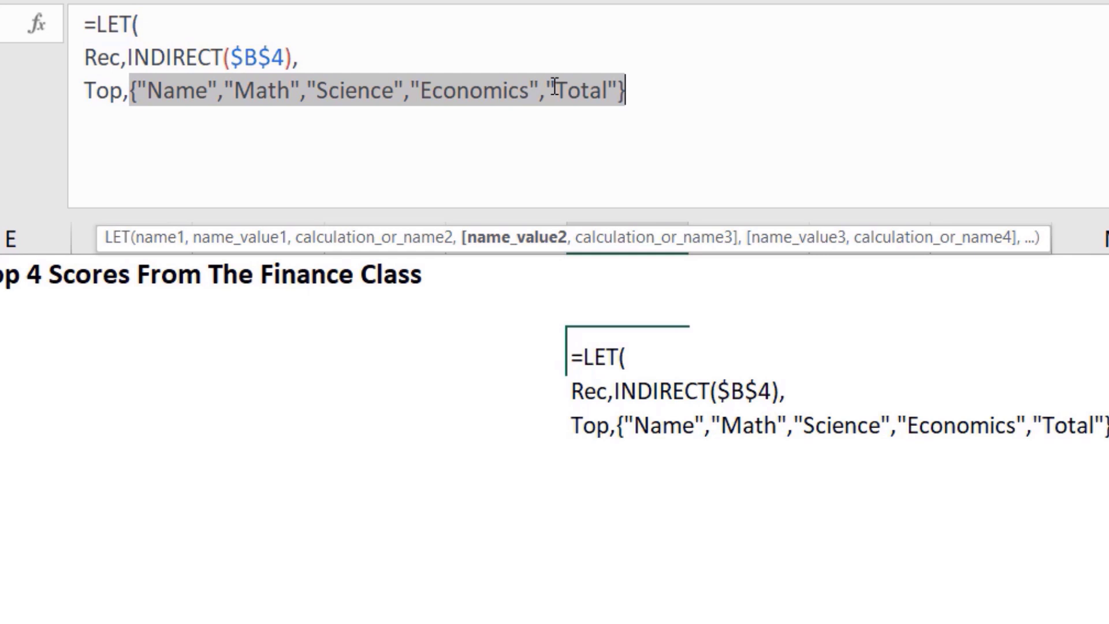
key(ctrl+z)
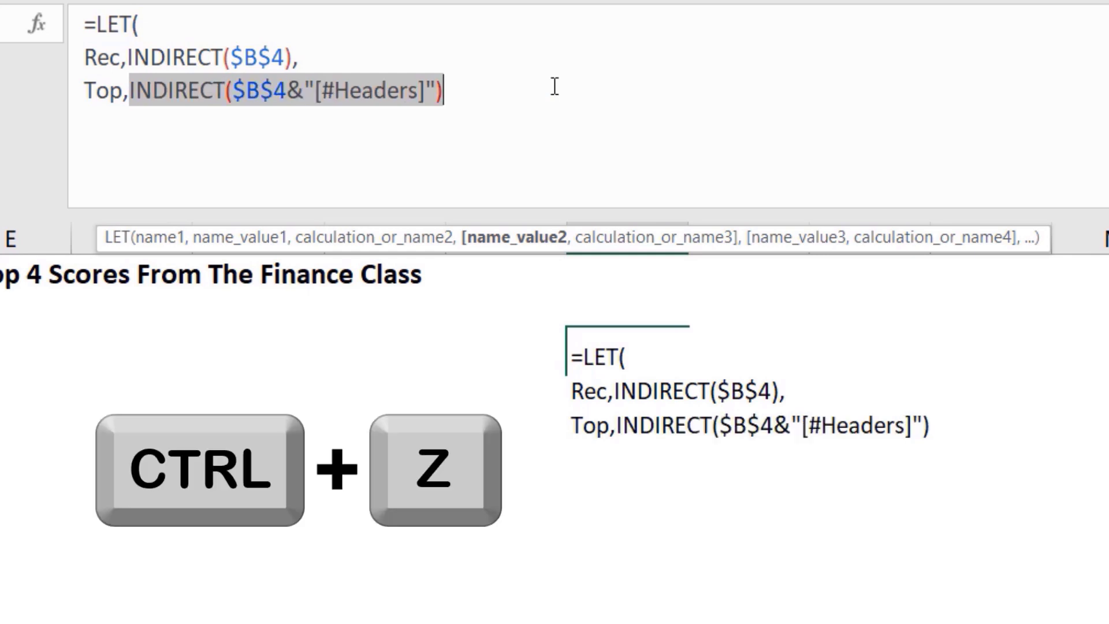
click(477, 101)
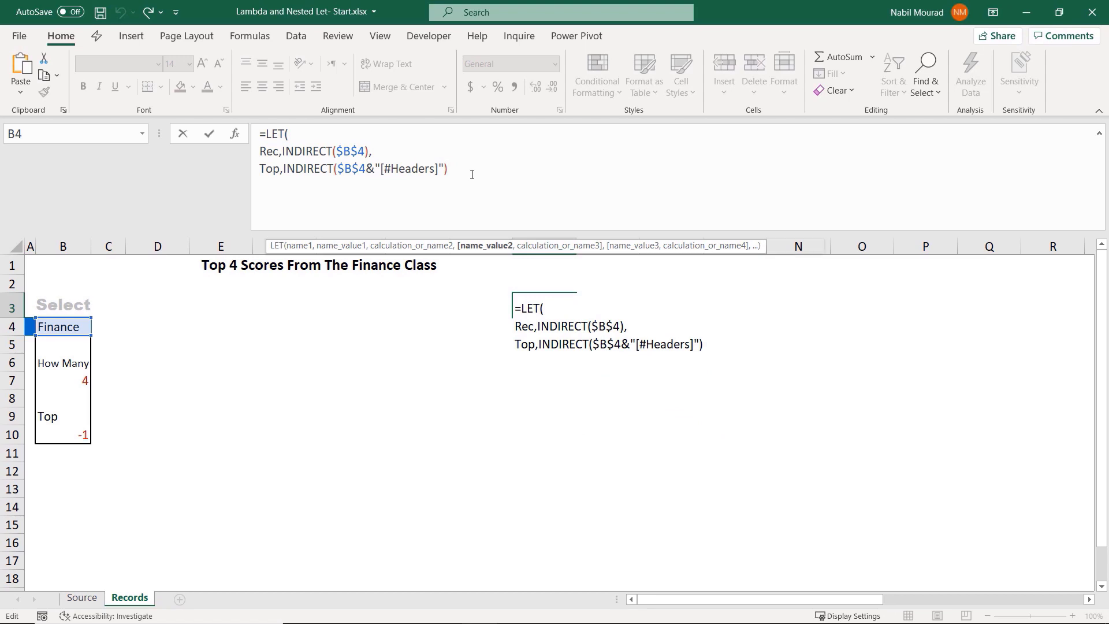
- On a new line of the LET formula, define the name AllList as INDIRECT($B$4&"[#All]"), reusing the INDIRECT expression from Top
text(,)
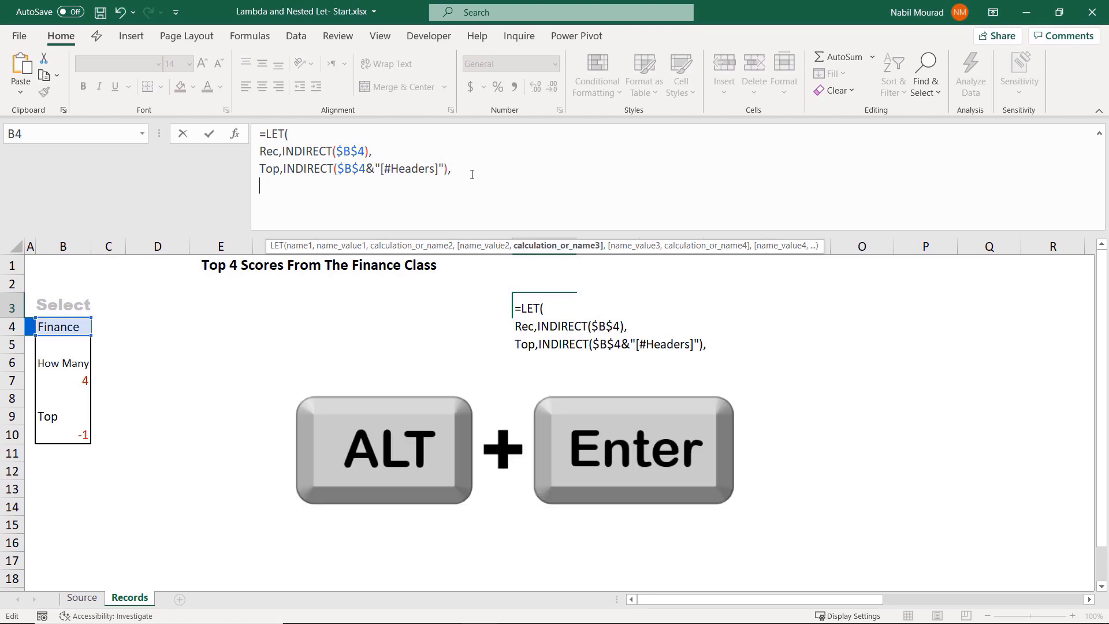
key(alt+Return)
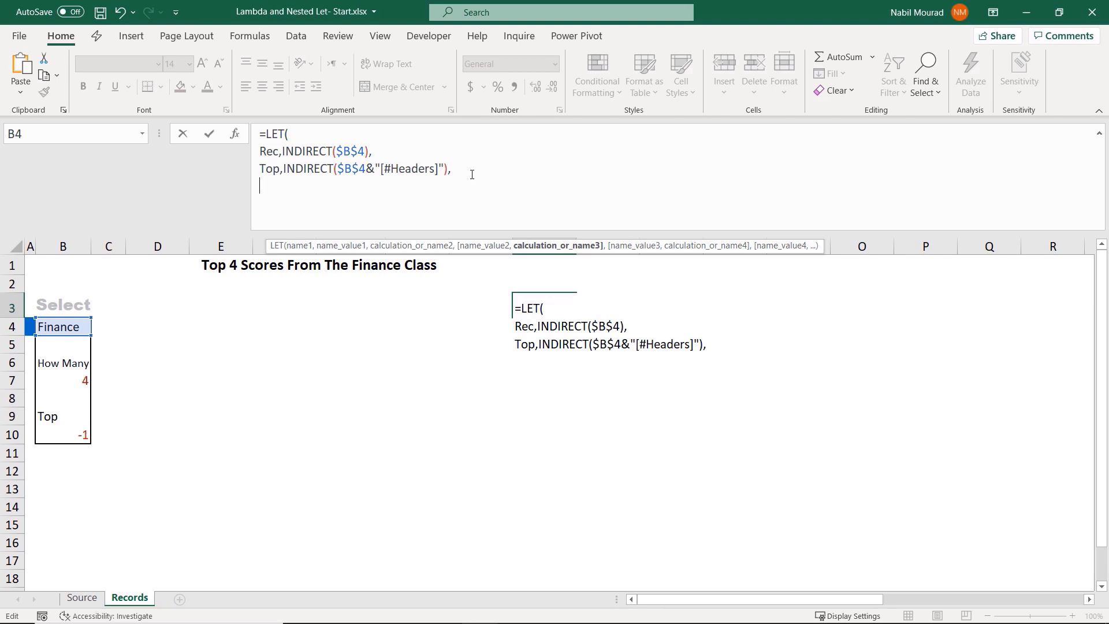
text(AllList,)
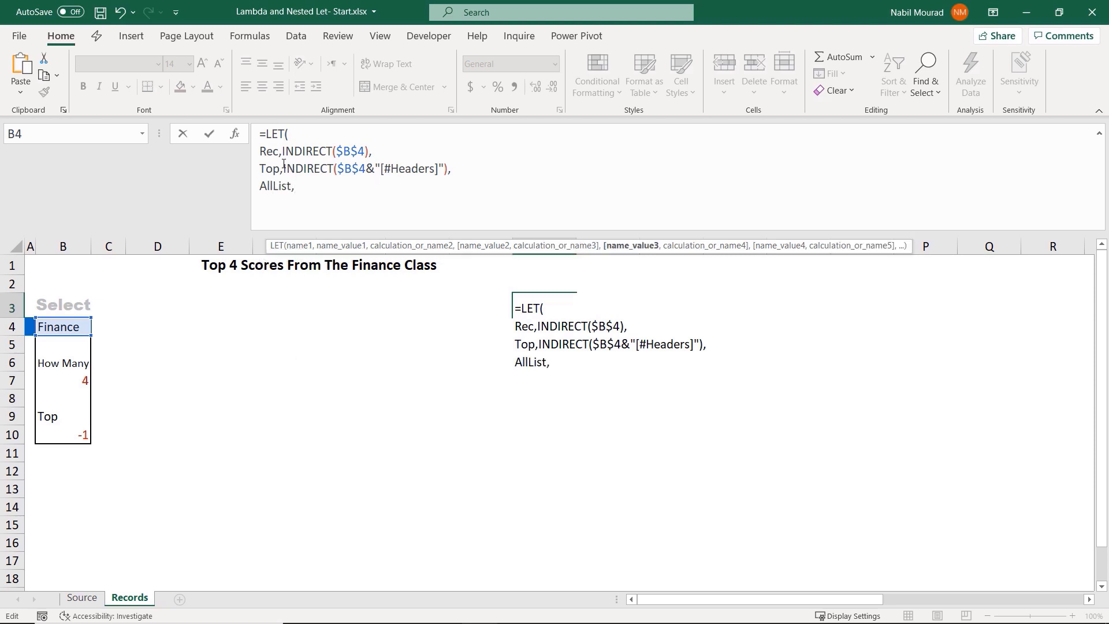
drag(290, 166, 448, 168)
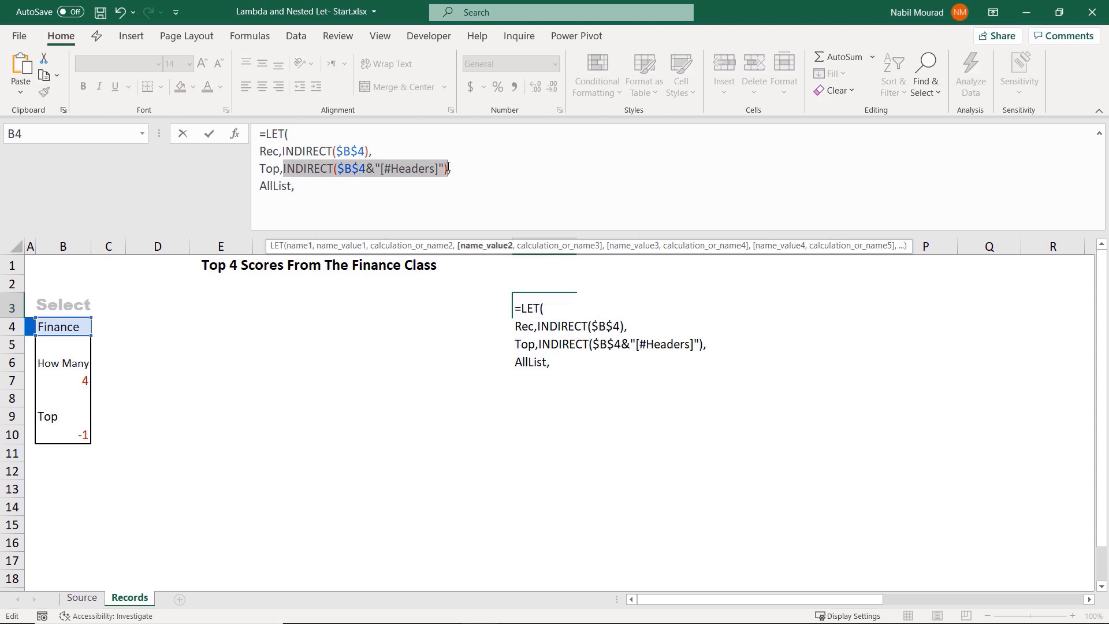
key(ctrl+c)
click(315, 189)
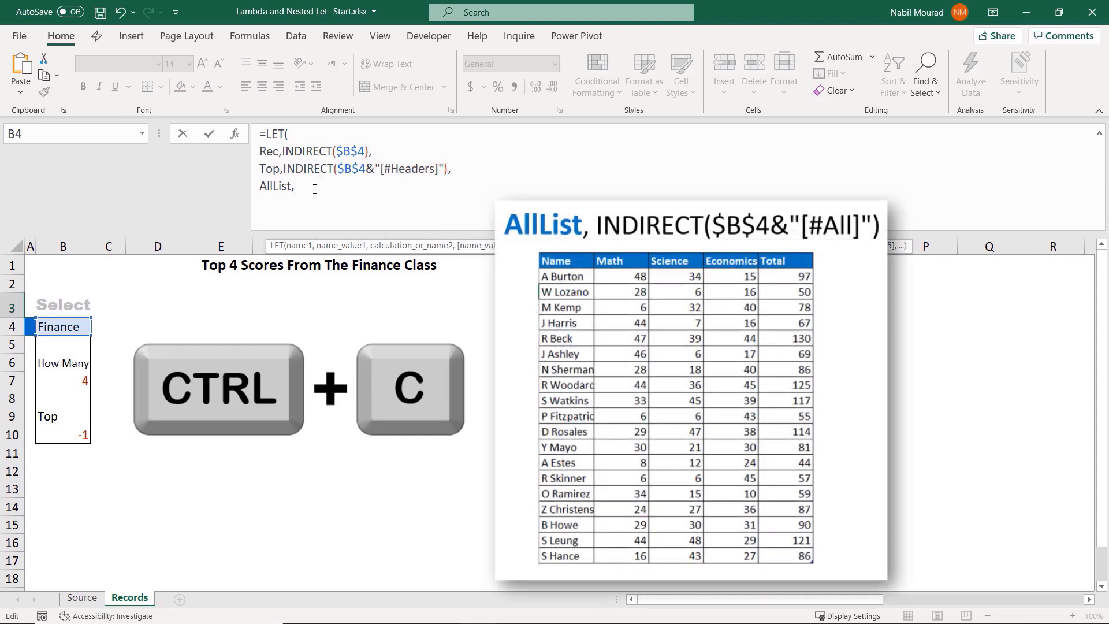
key(ctrl+v)
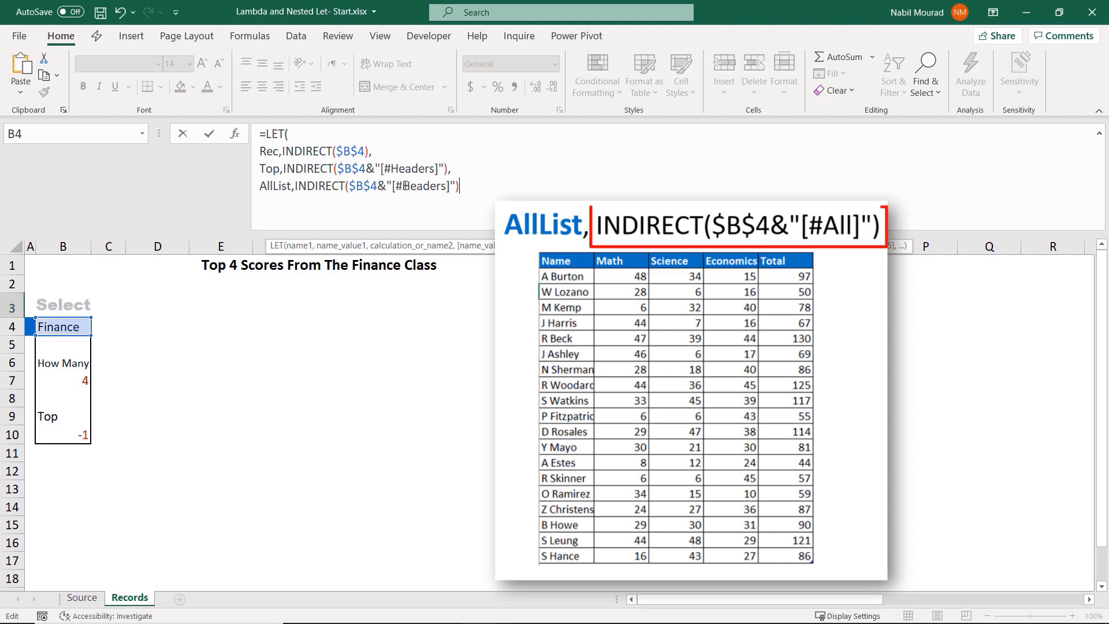
drag(402, 185, 446, 186)
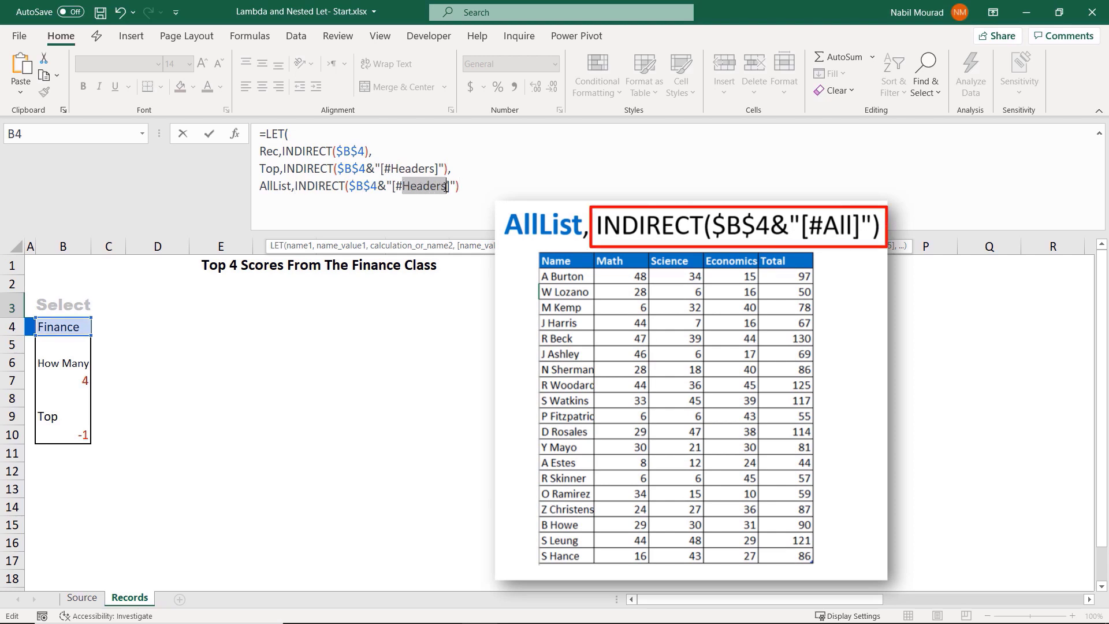
text(A)
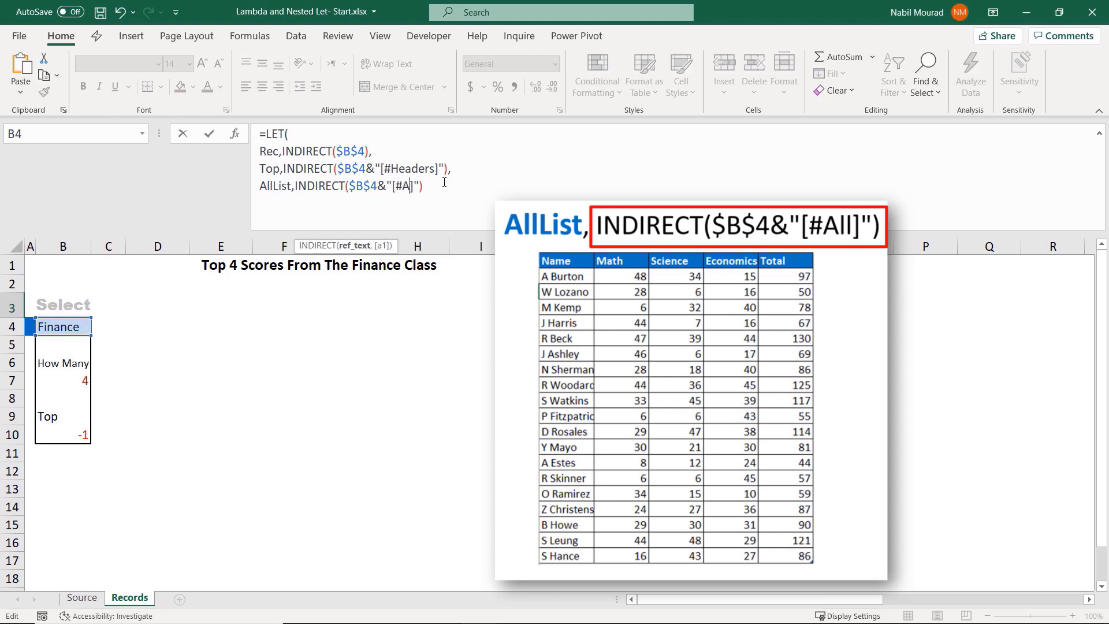
text(ll)
- Evaluate the INDIRECT expression for AllList in place to check the whole table, and restore the expression
drag(295, 186, 429, 186)
key(F9)
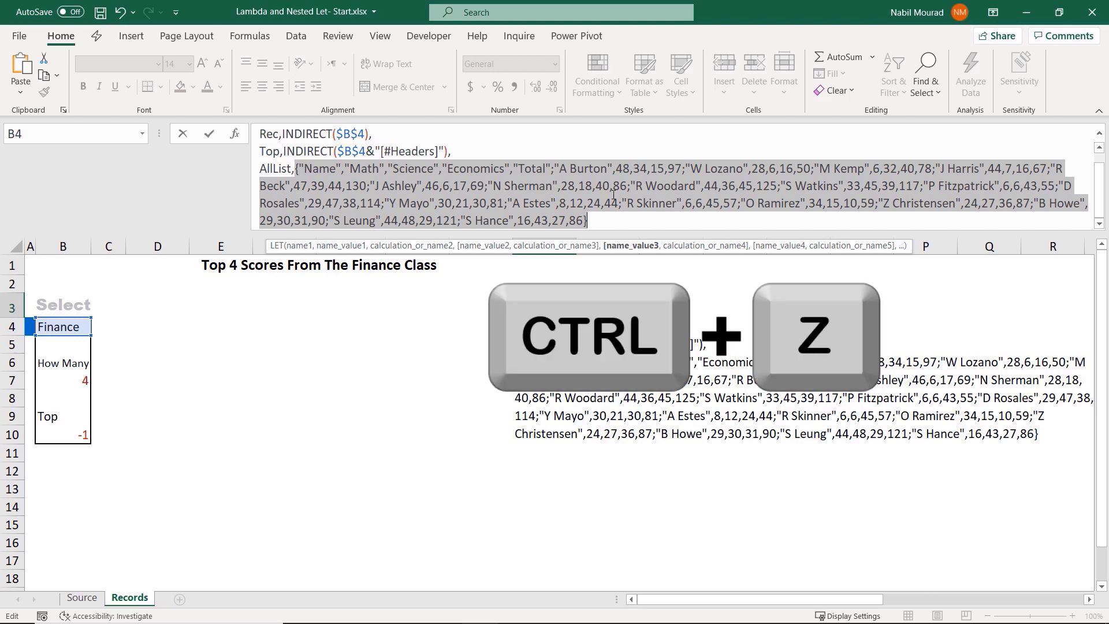
key(ctrl+z)
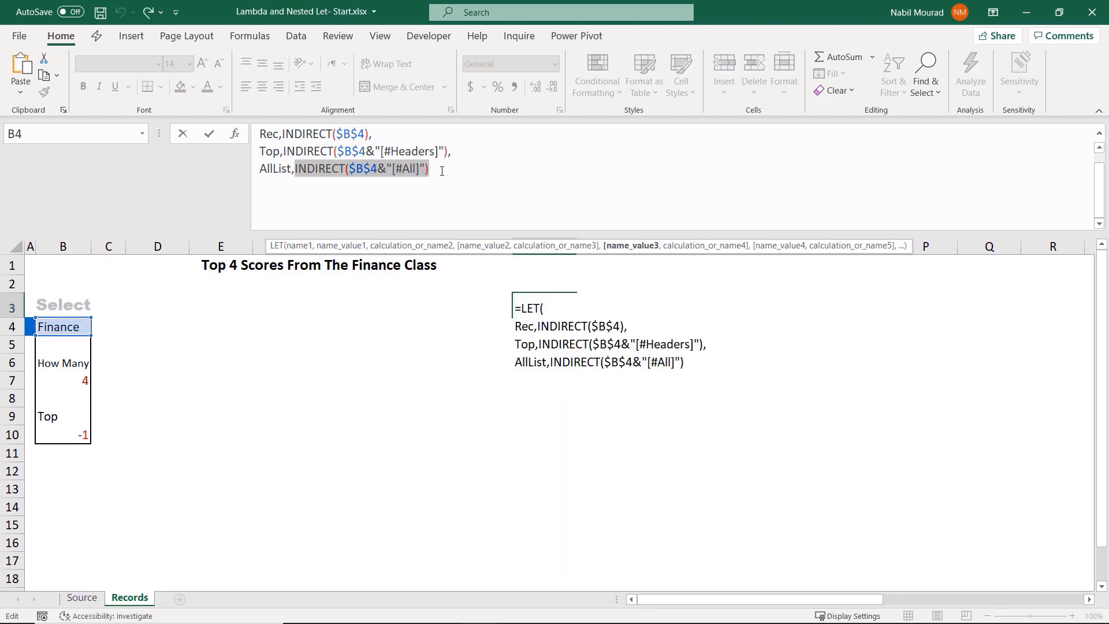
- On a new line of the LET formula, define the name Start as ROW(Top)+1
click(452, 166)
text(,)
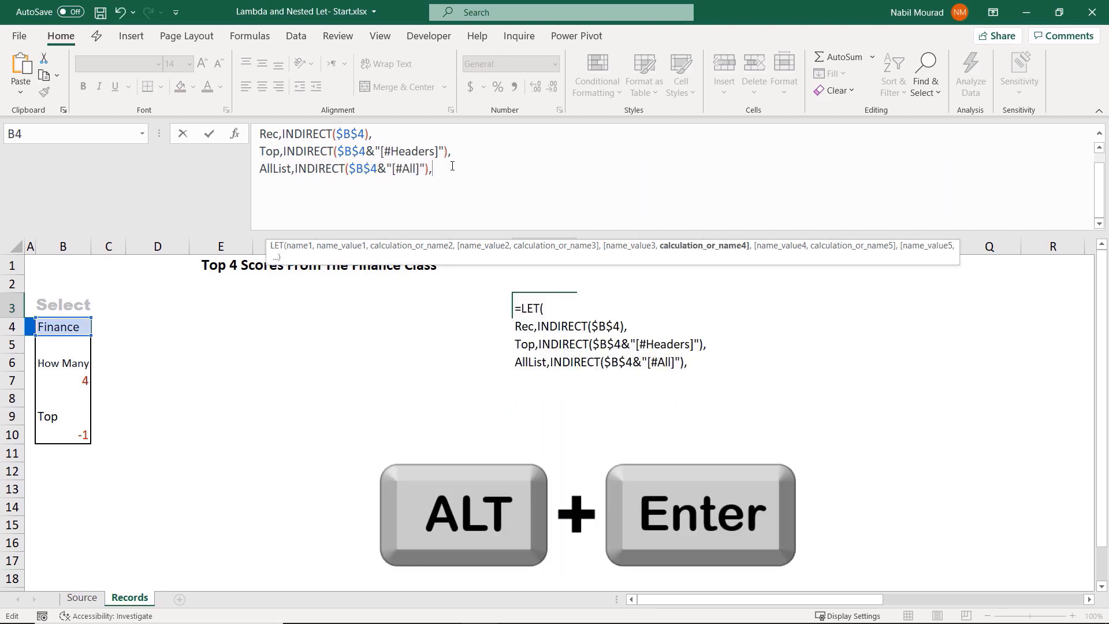
key(alt+Return)
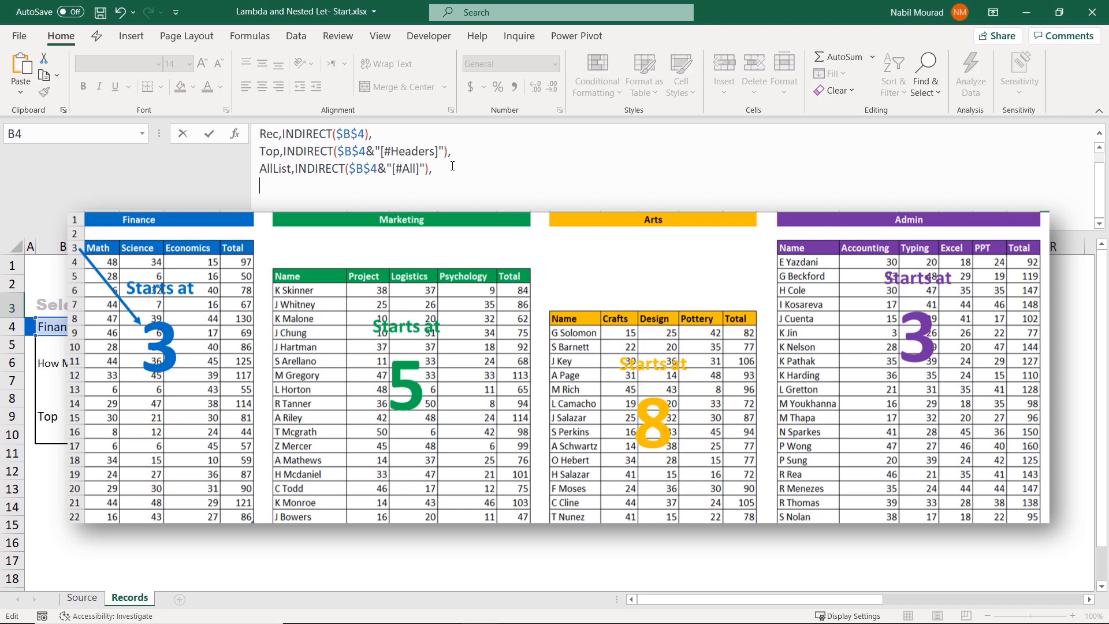
text(Start,)
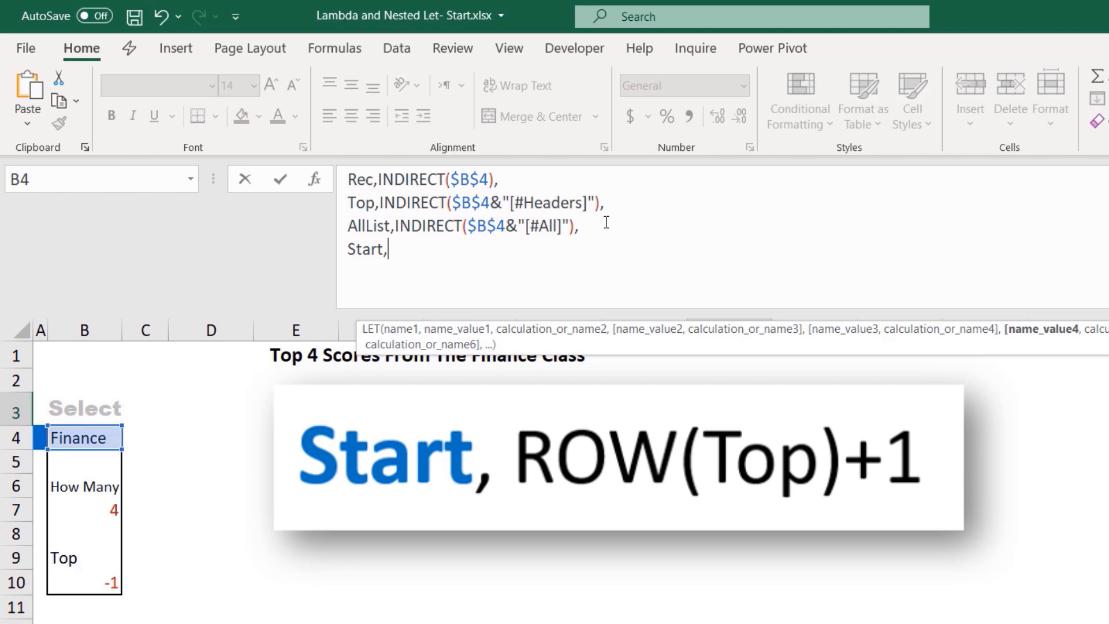
text(Row)
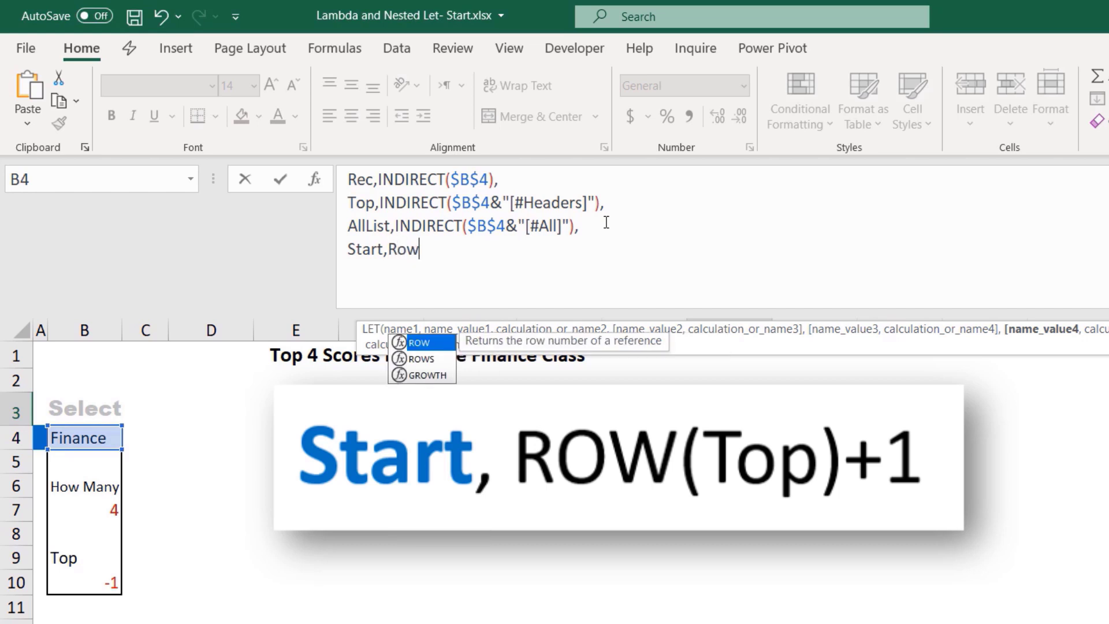
key(Tab)
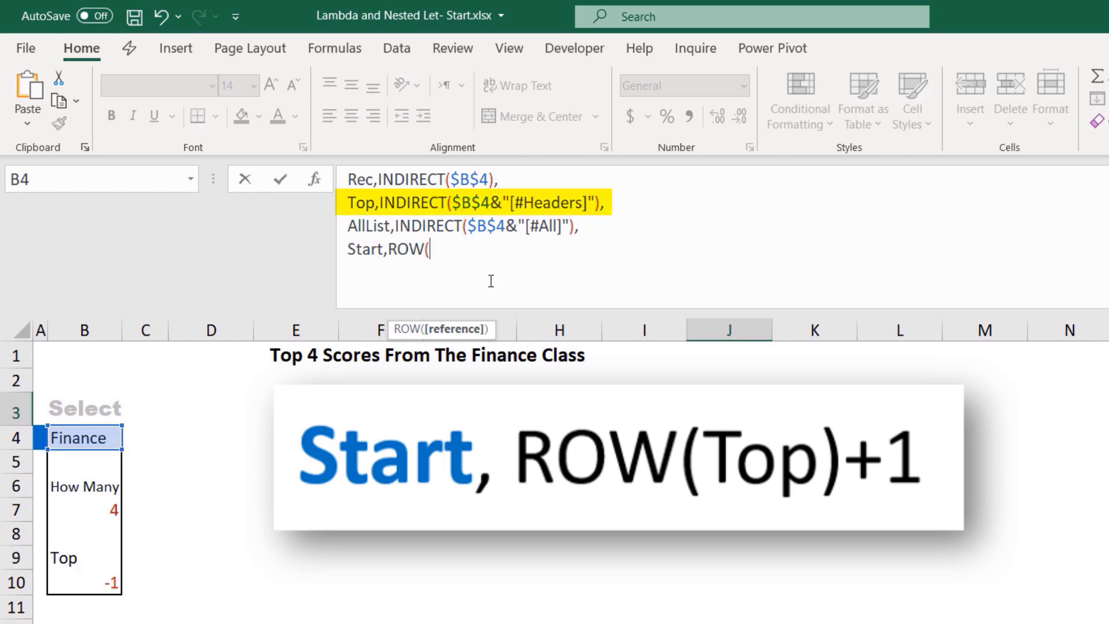
text(t)
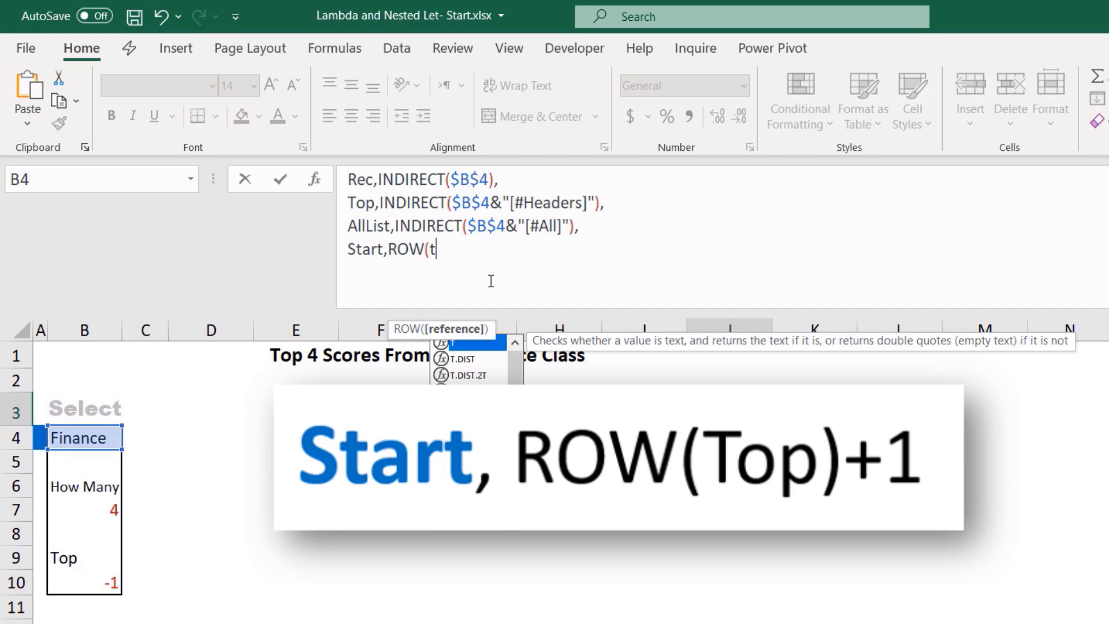
text(o)
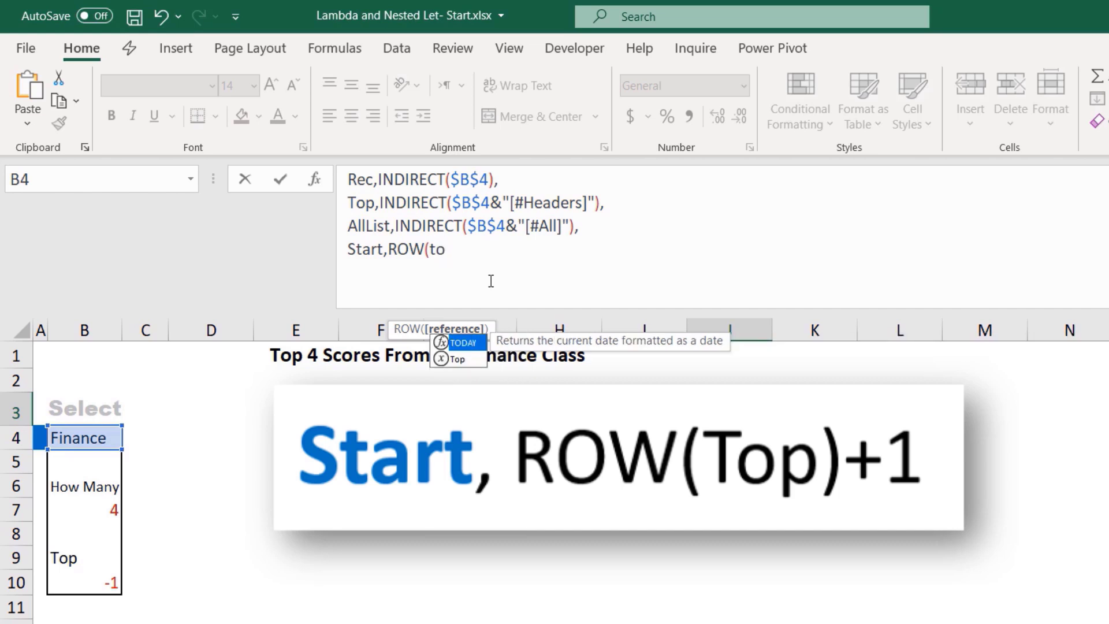
text(p)
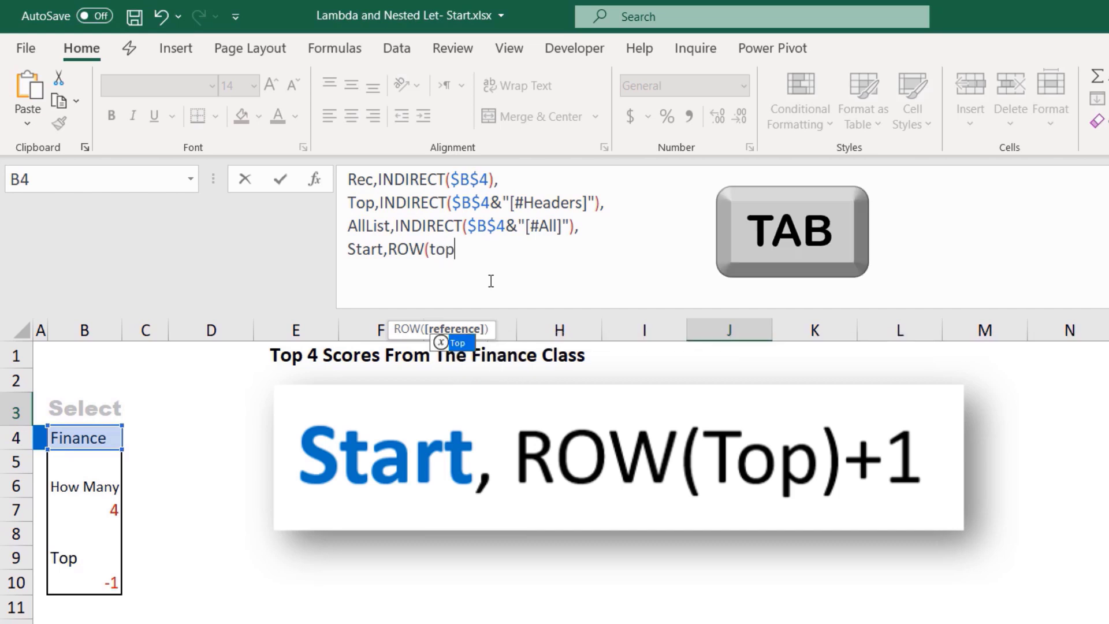
key(Tab)
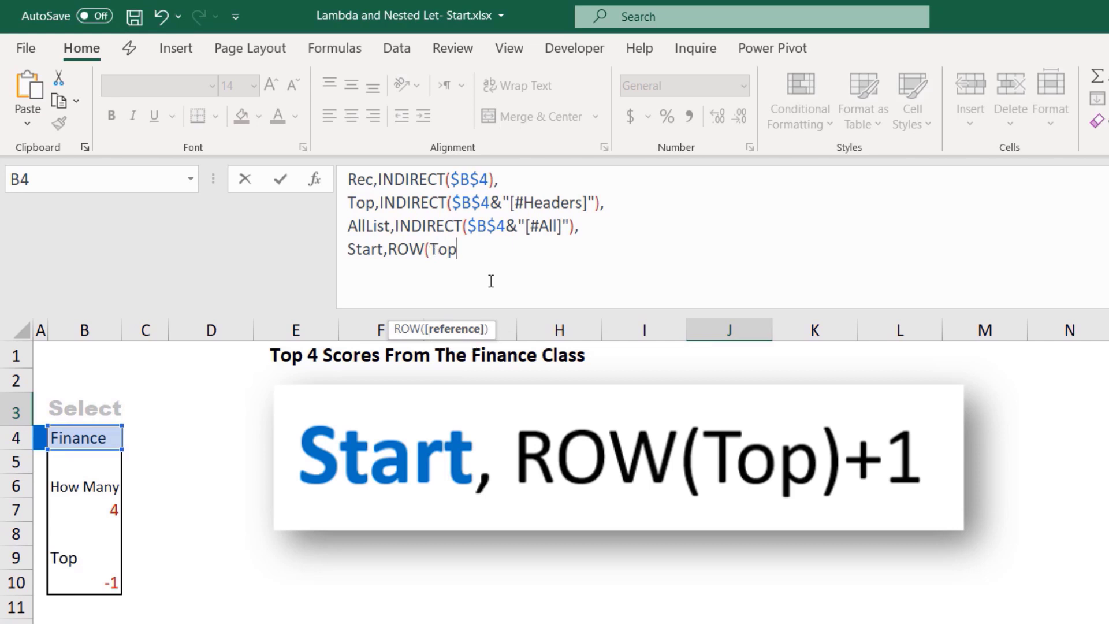
text())
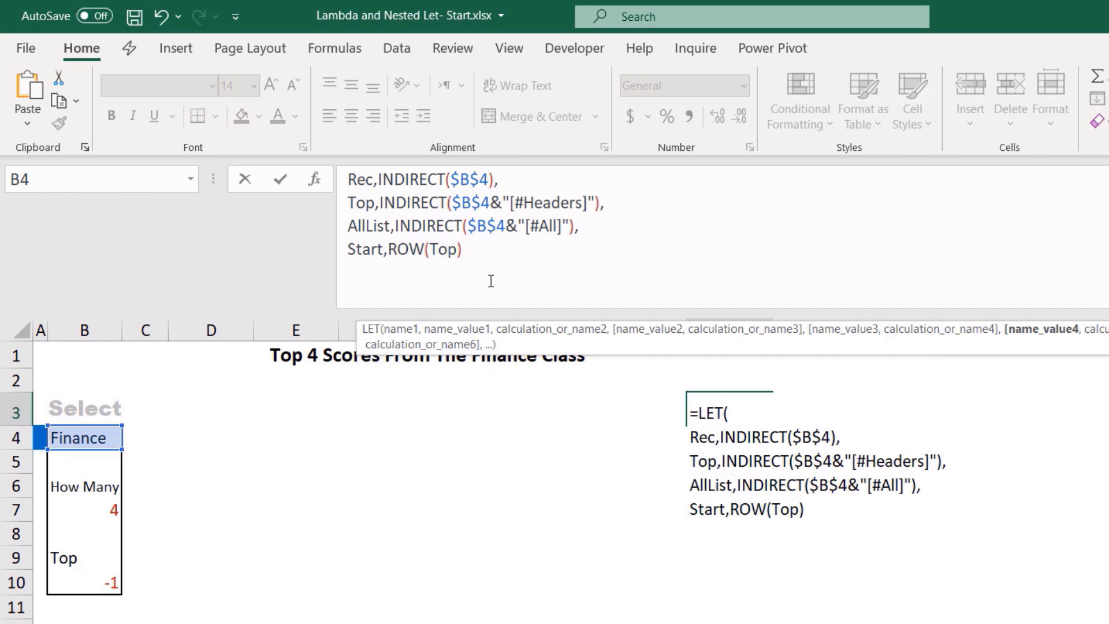
text(+1,)
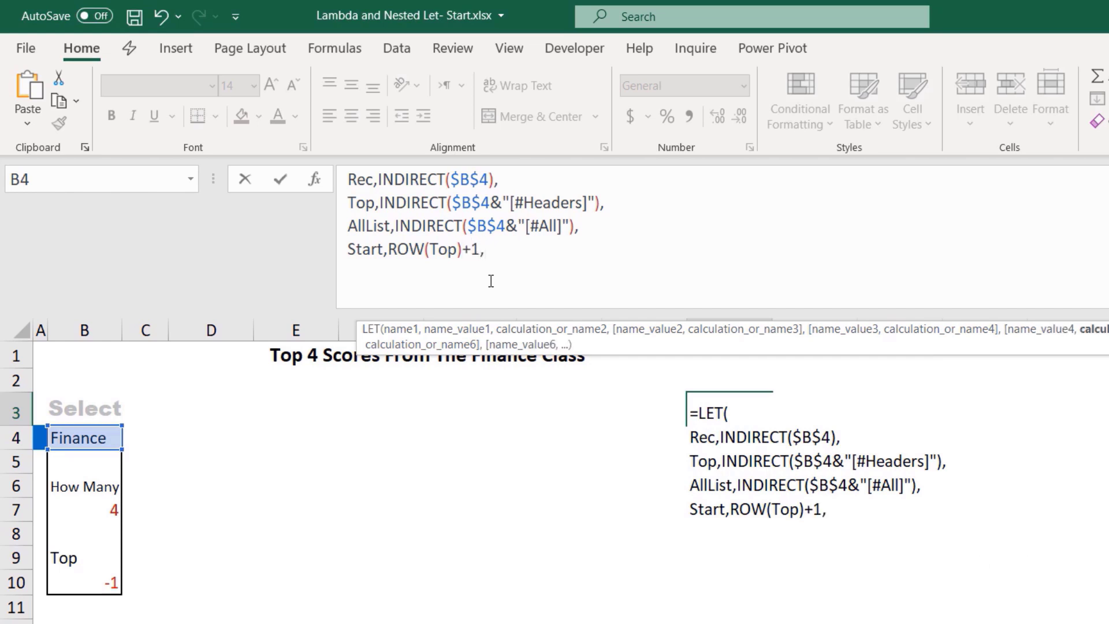
- On a new line of the LET formula, define the name K as SEQUENCE(ROWS(AllList))
key(alt+Return)
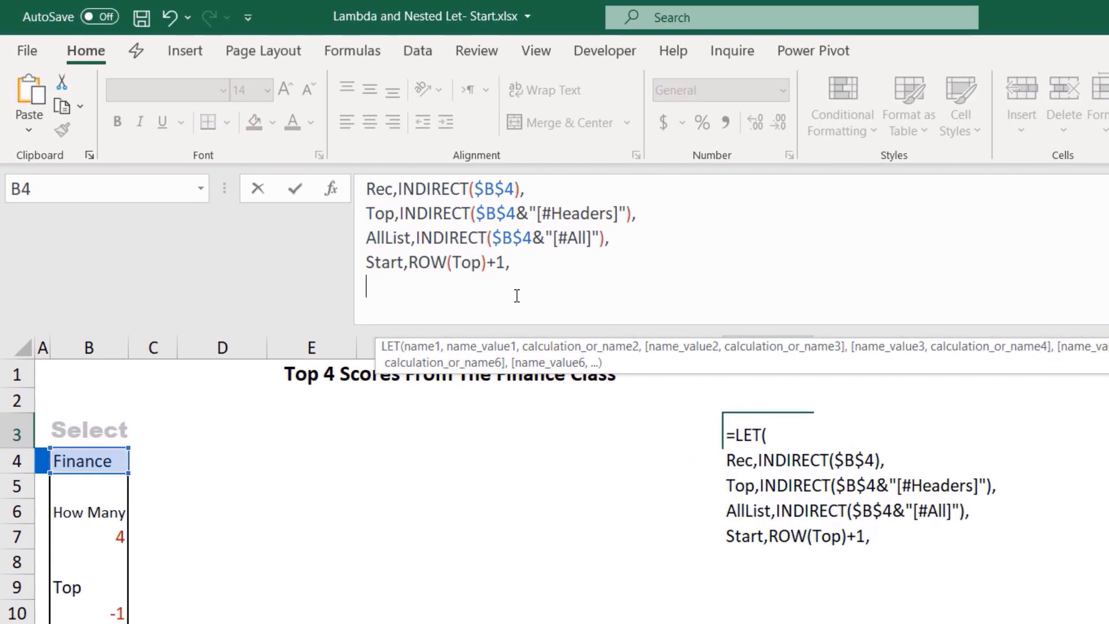
text(K)
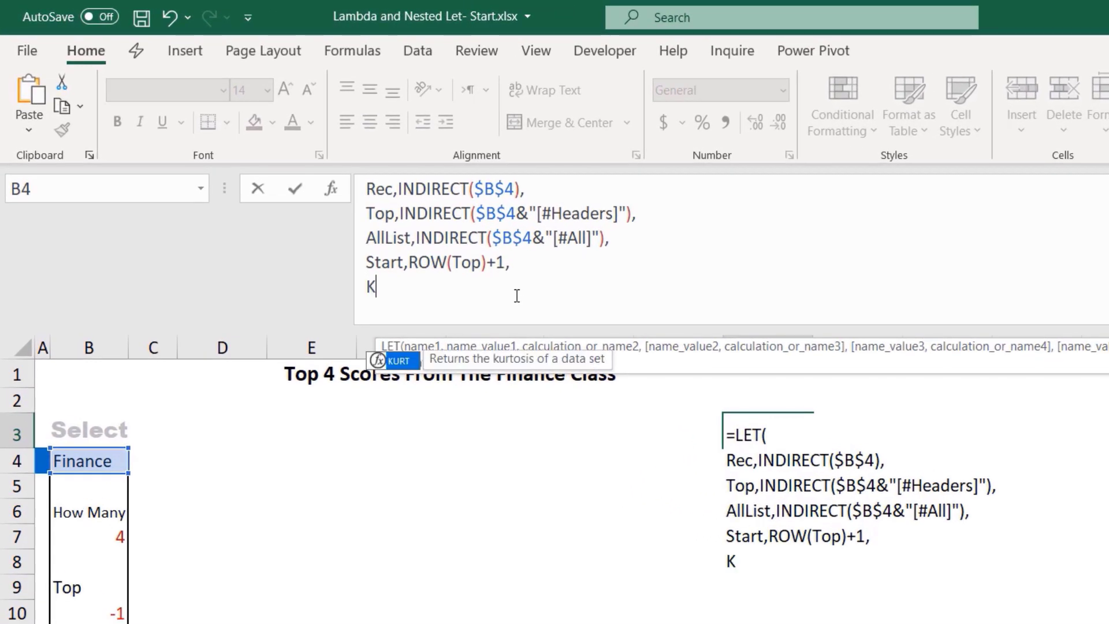
text(,)
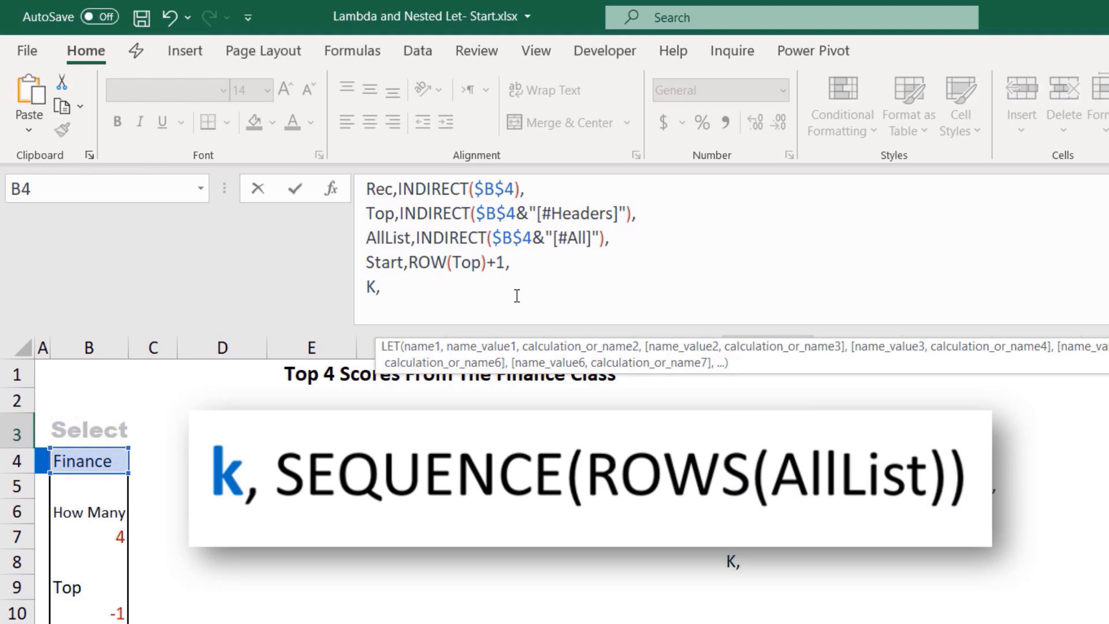
text(Se)
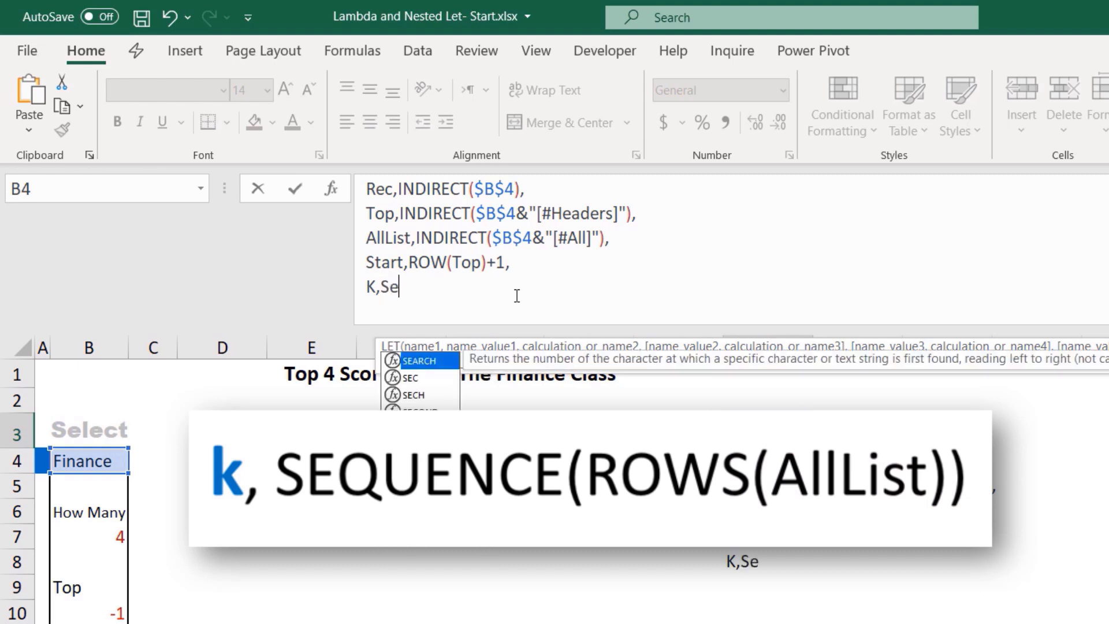
text(q)
key(Tab)
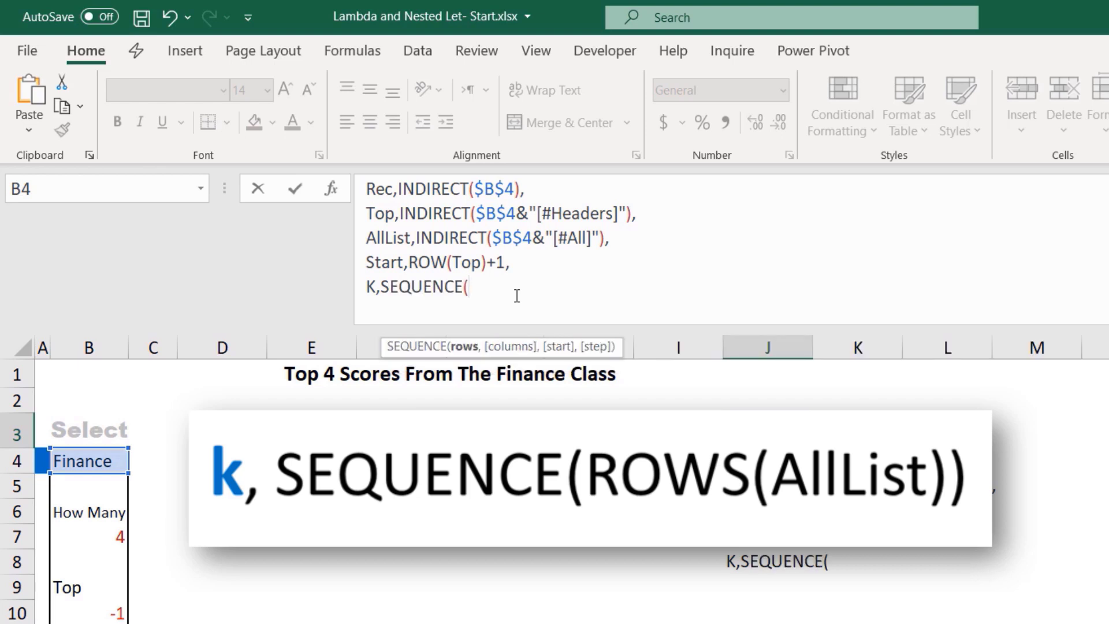
text(Row)
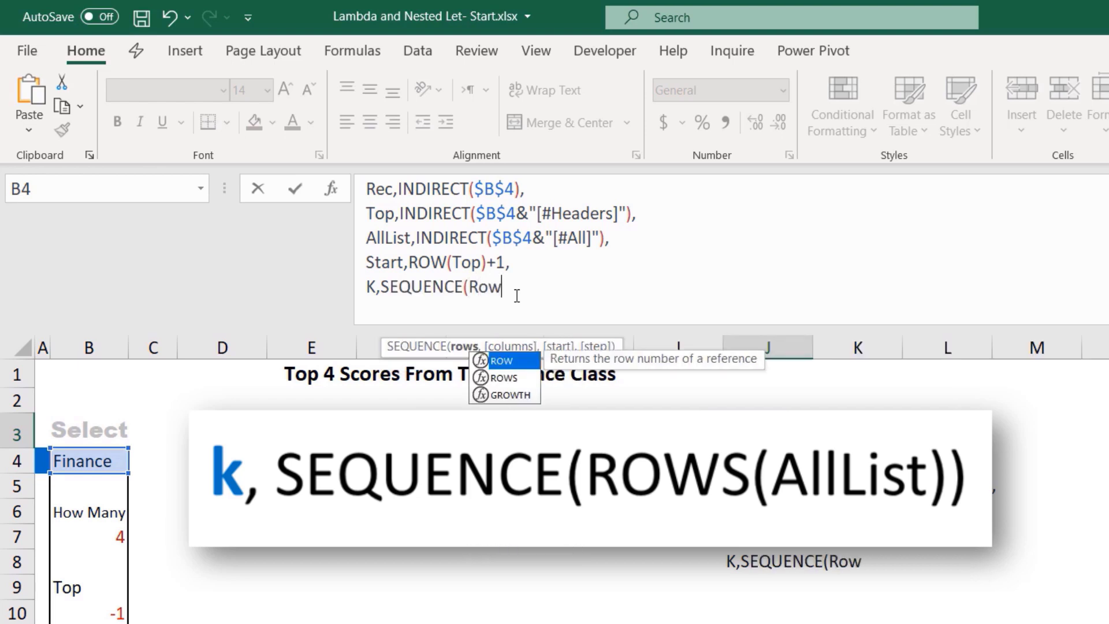
text(s)
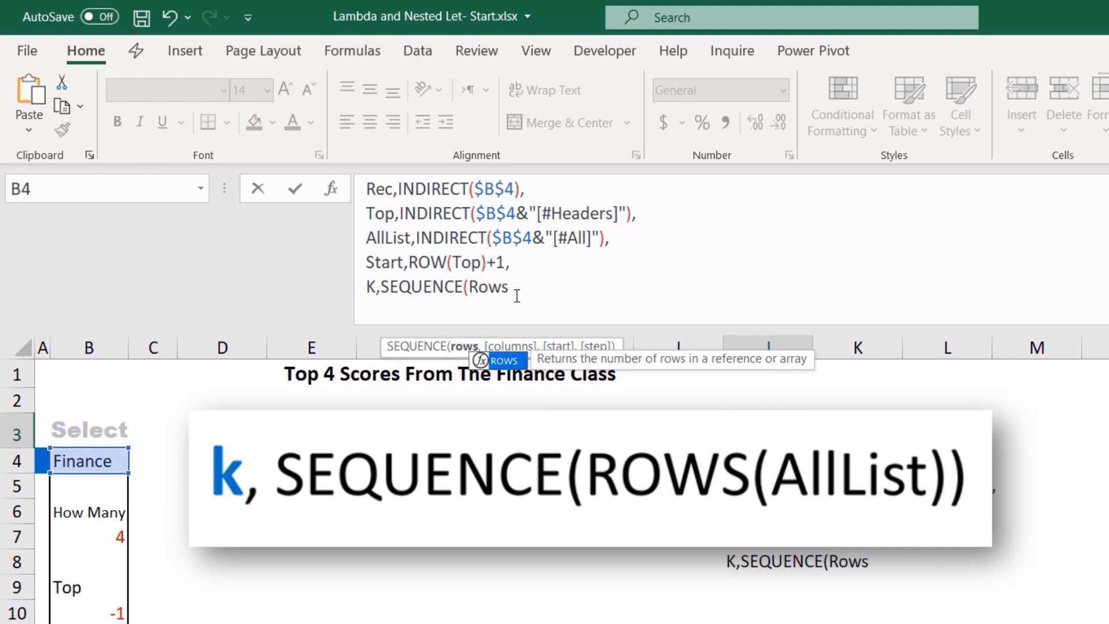
key(Tab)
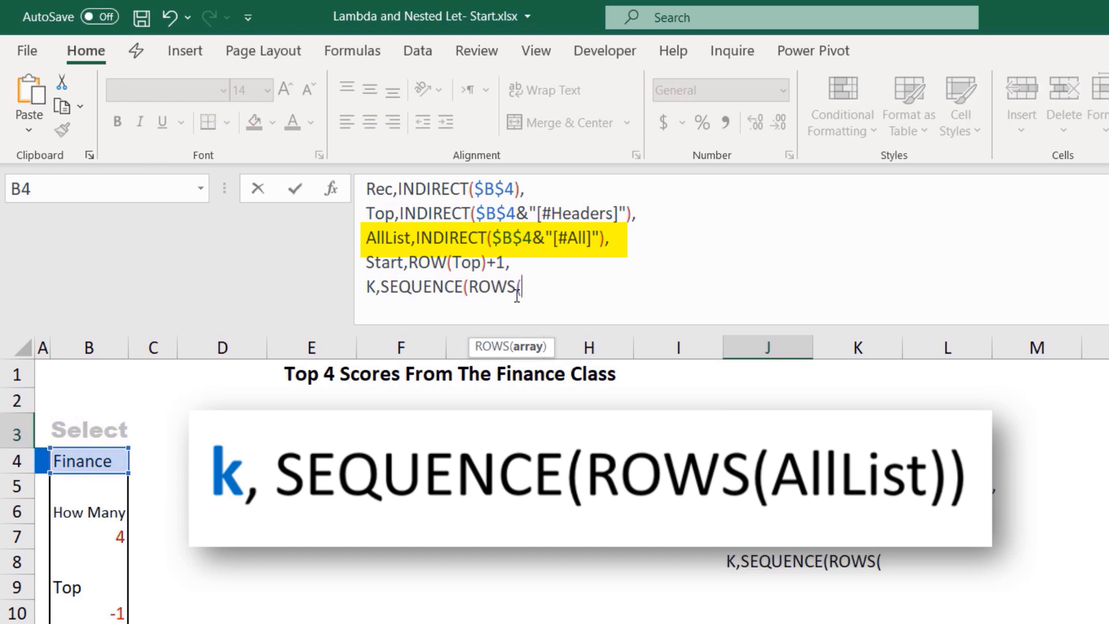
text(A)
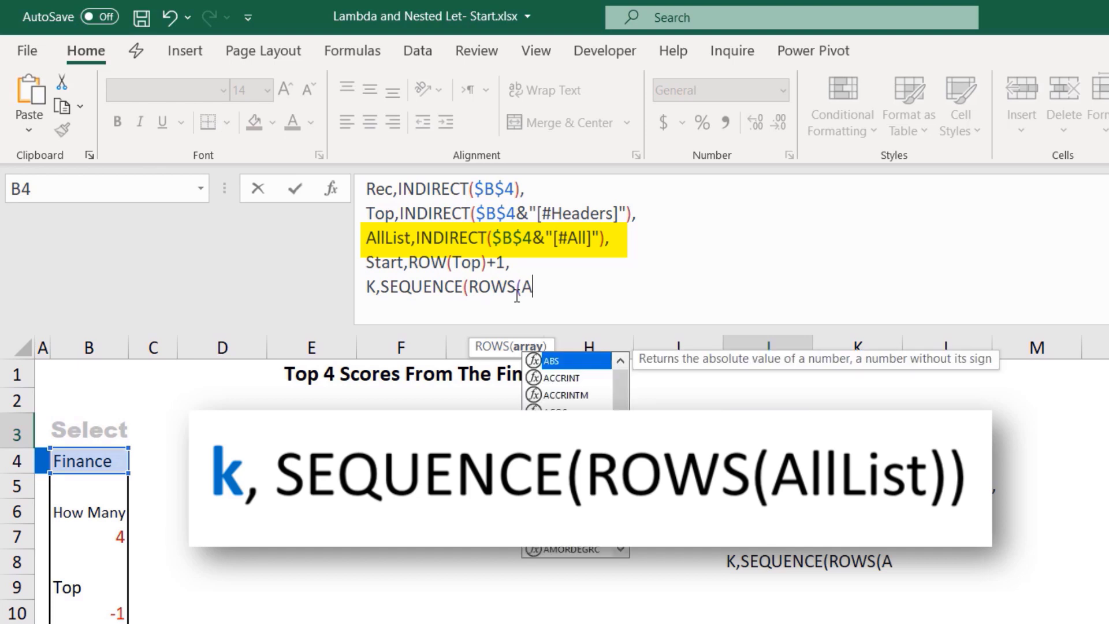
text(llL)
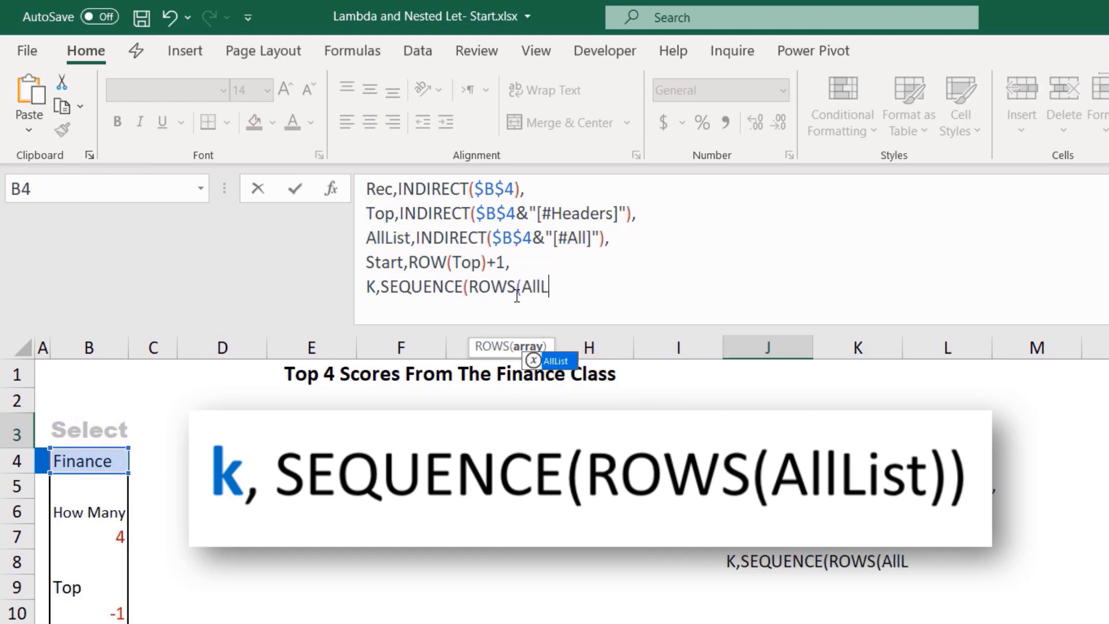
key(Tab)
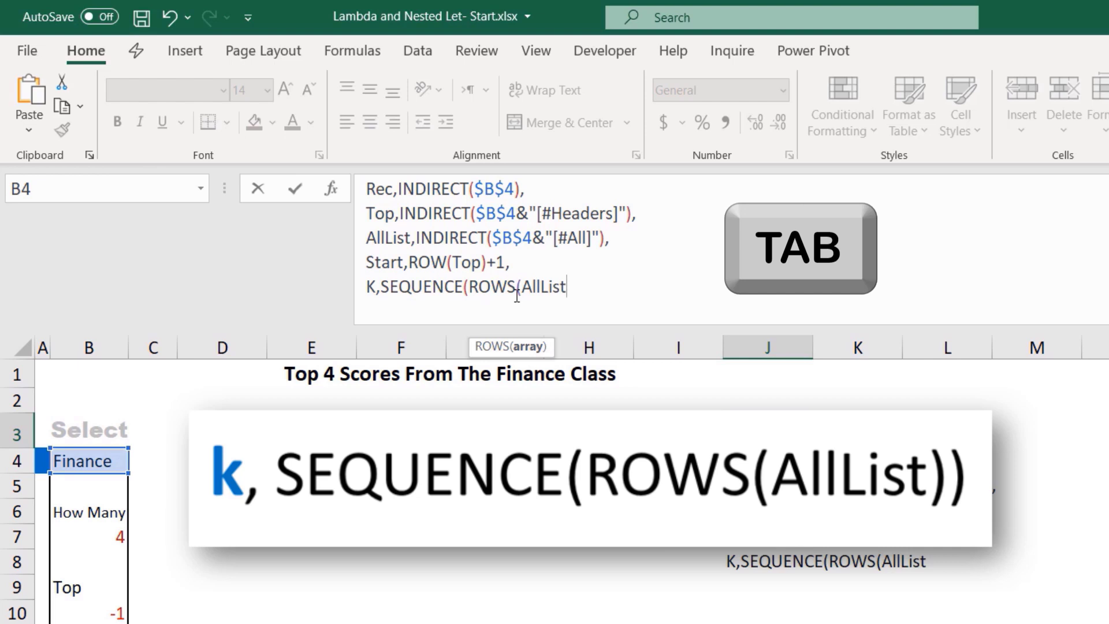
text())
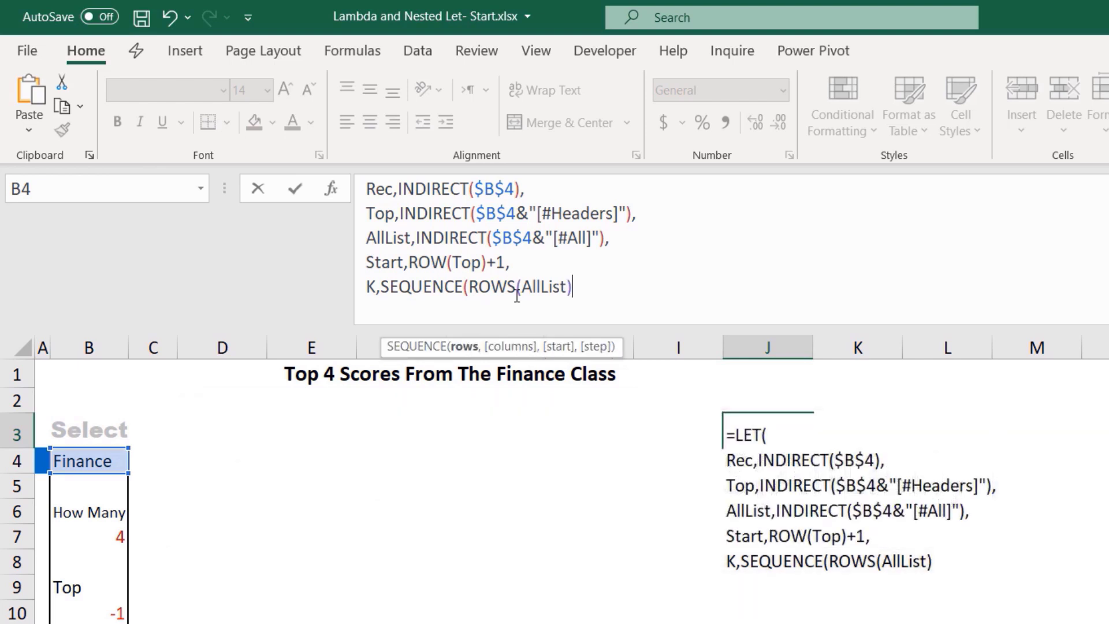
text())
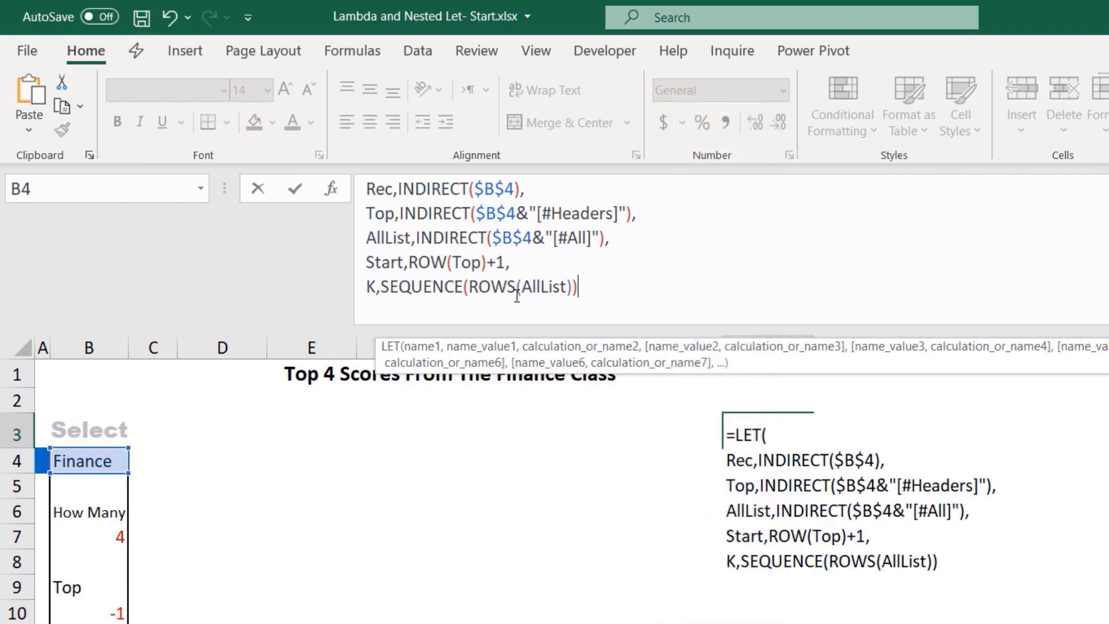
text(,)
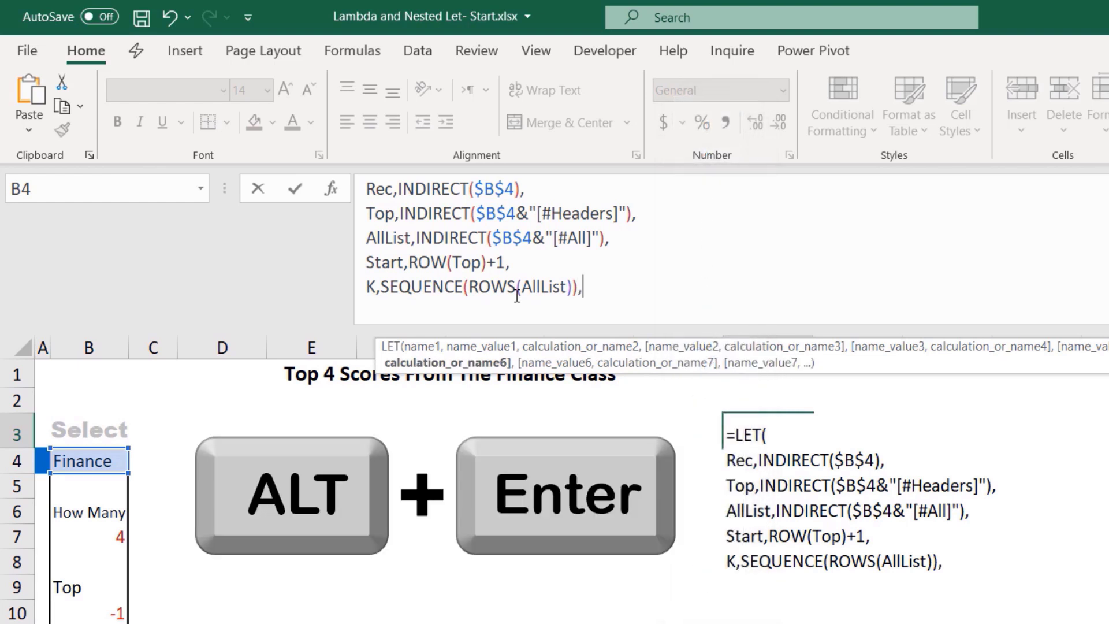
- On a new line of the LET formula, define the name SortColumn as COUNTA(Top)
key(alt+Return)
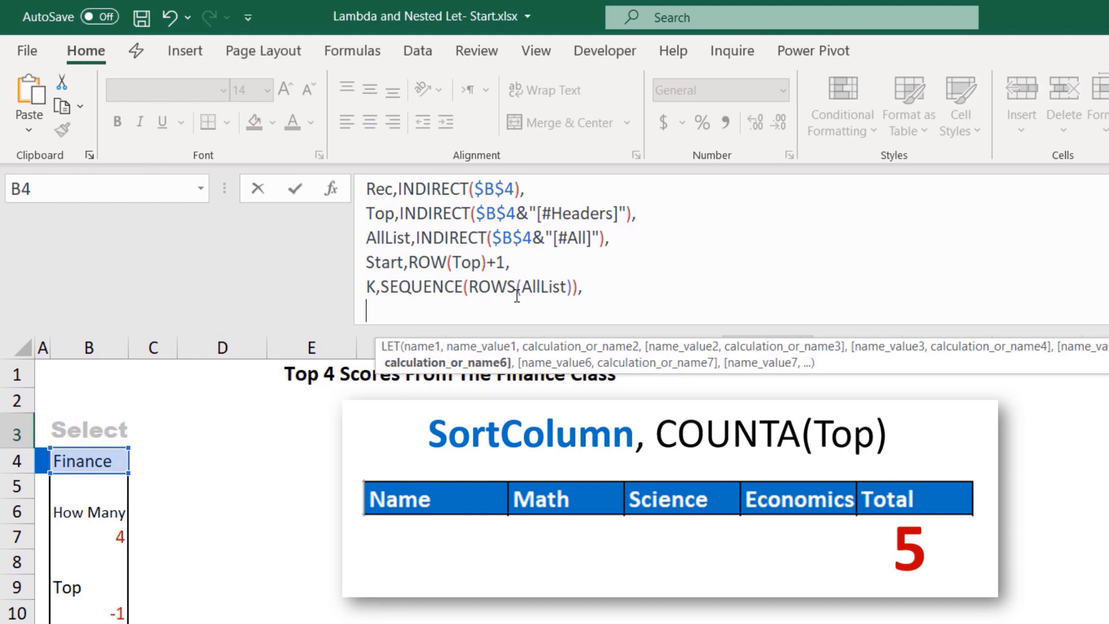
text(SortColumn,)
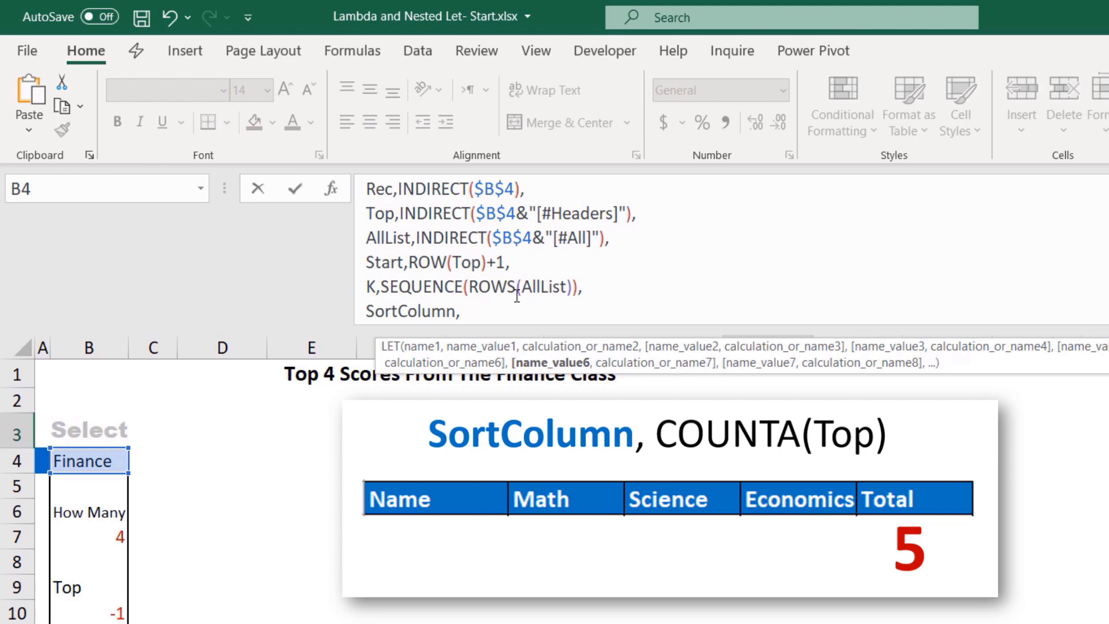
text(Counta)
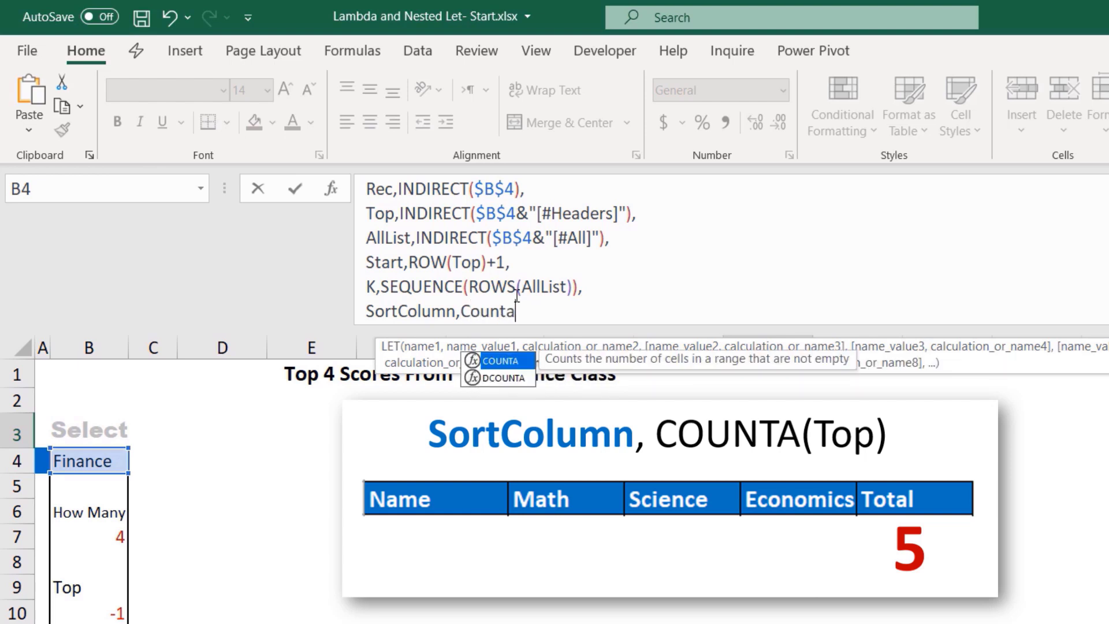
key(Tab)
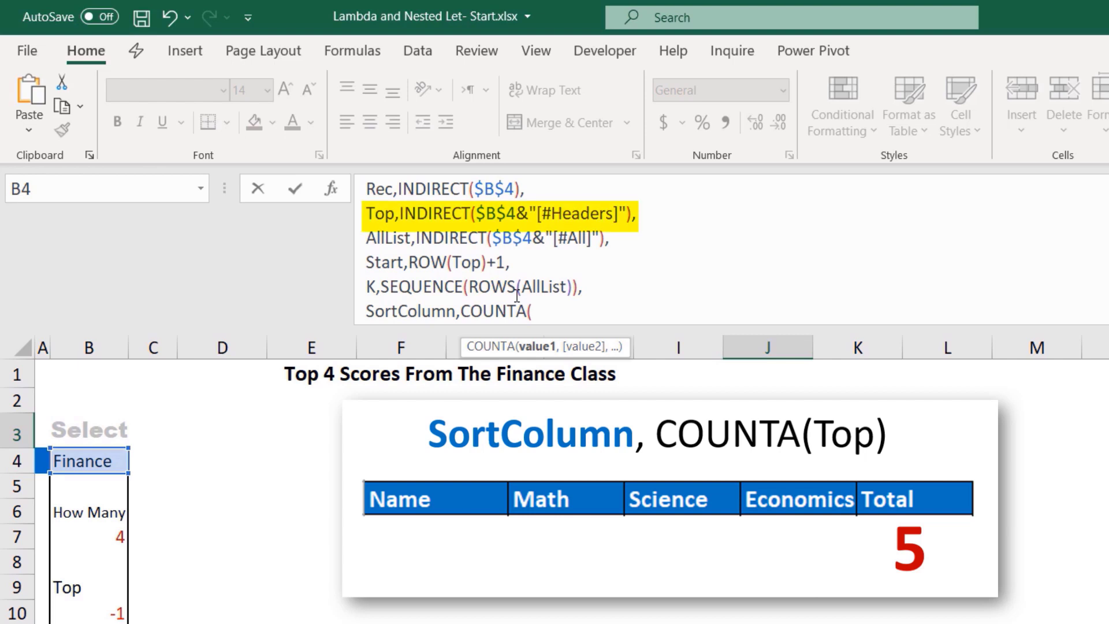
text(Top)
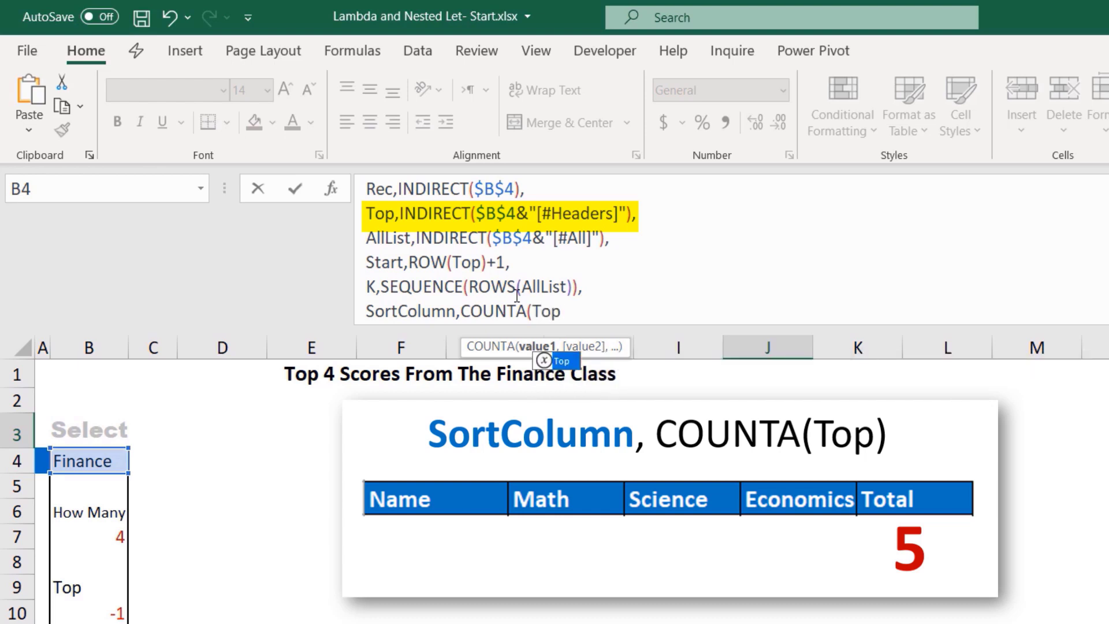
key(Escape)
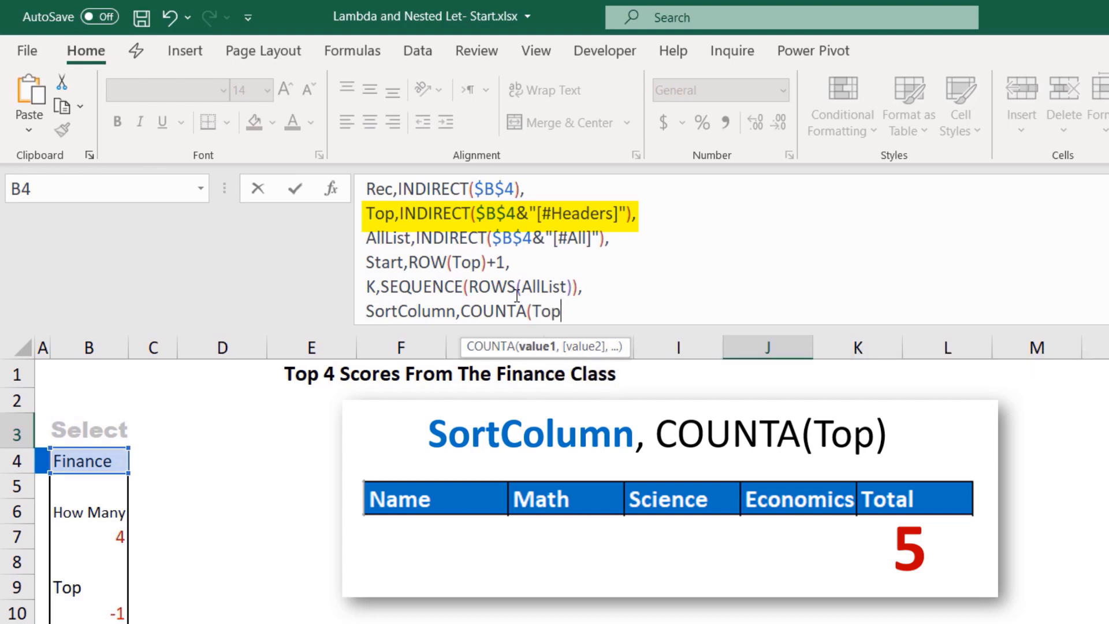
key(BackSpace)
text())
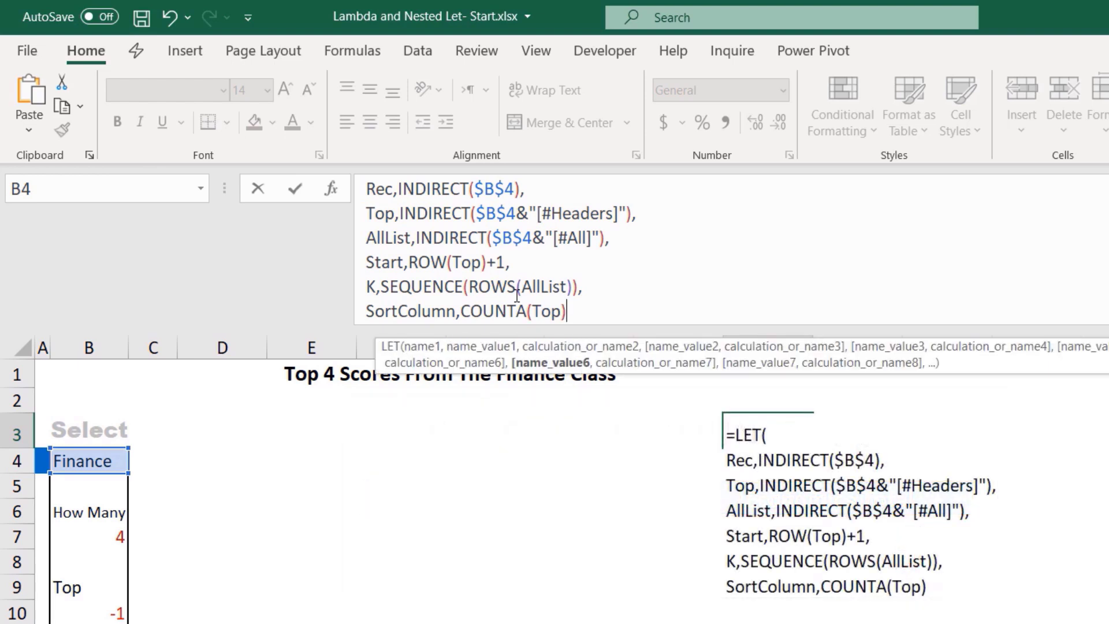
text(,)
- On a new line of the LET formula, begin defining the name MyClass with an IF that returns Top when k=1
key(alt+Return)
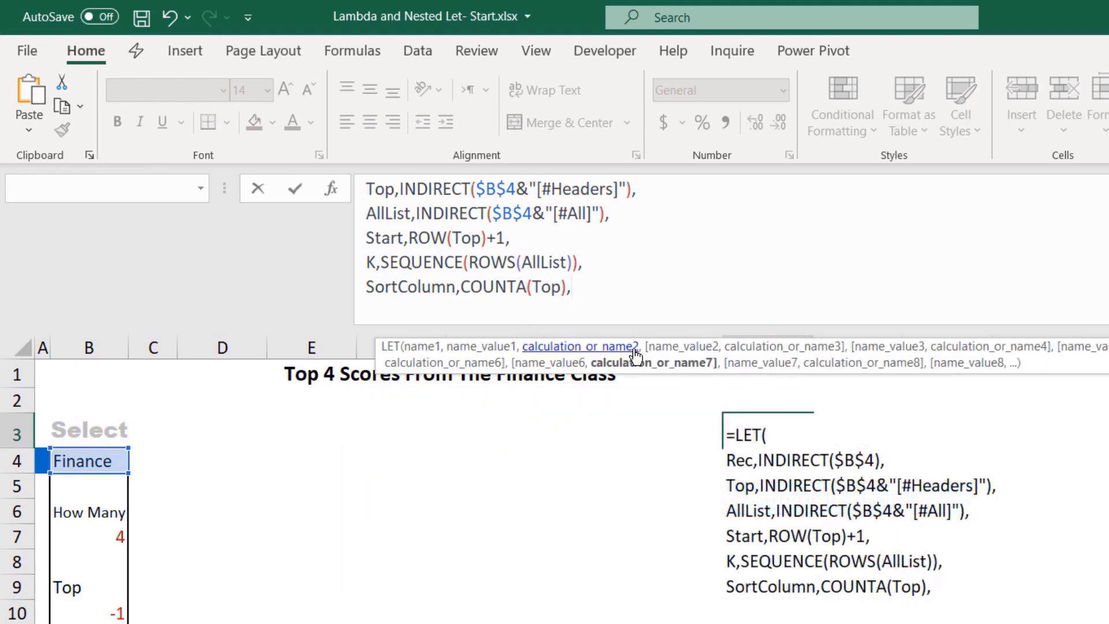
key(alt+Return)
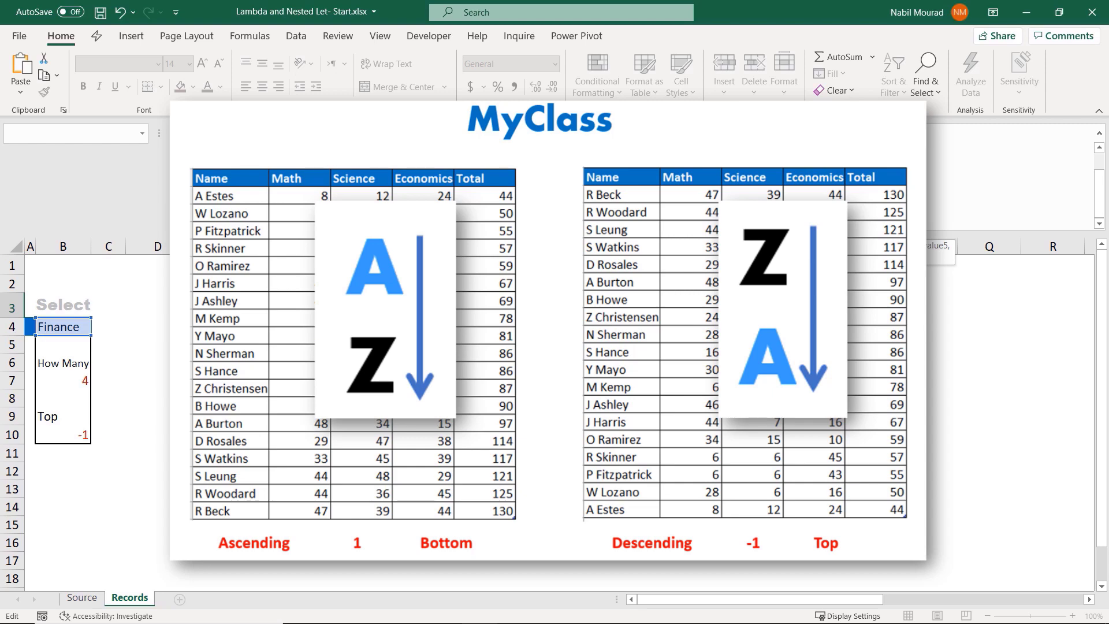
text(M)
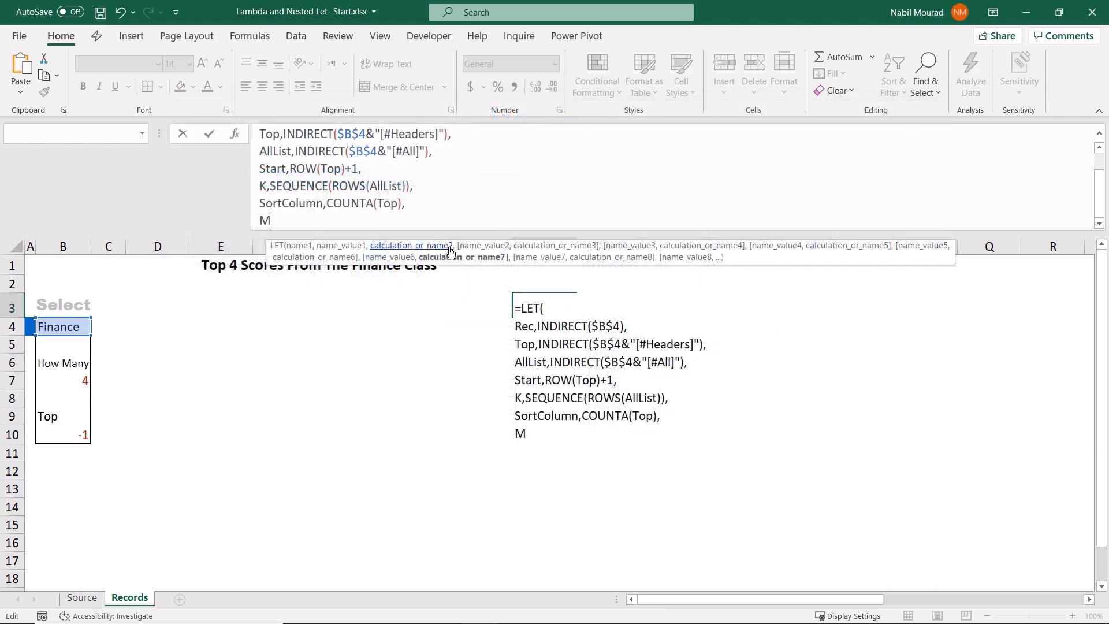
text(yClass,)
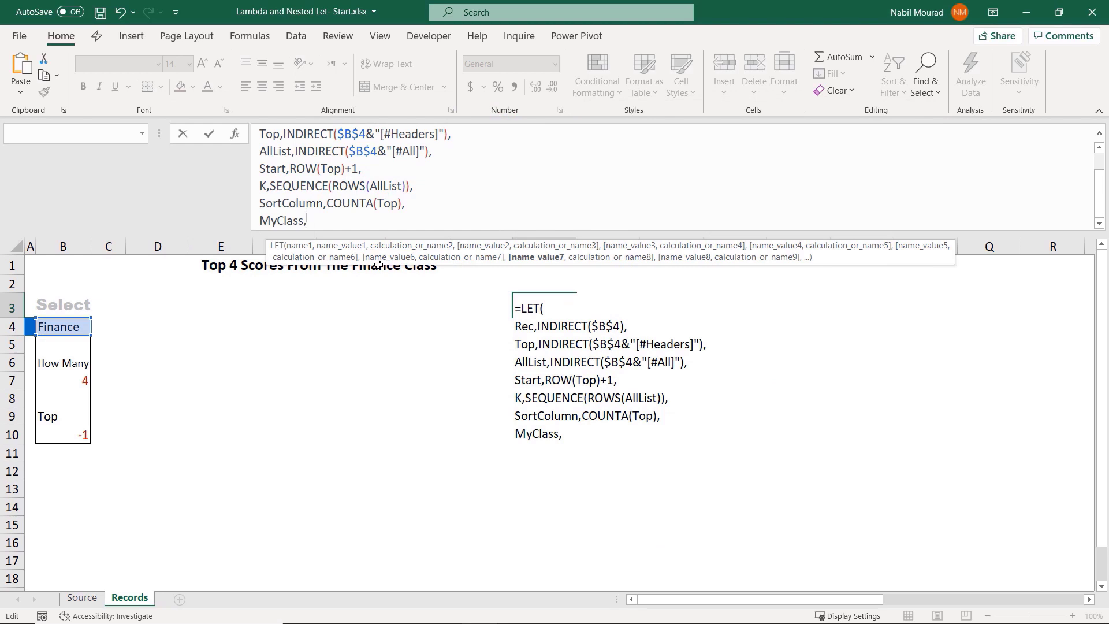
text( F()
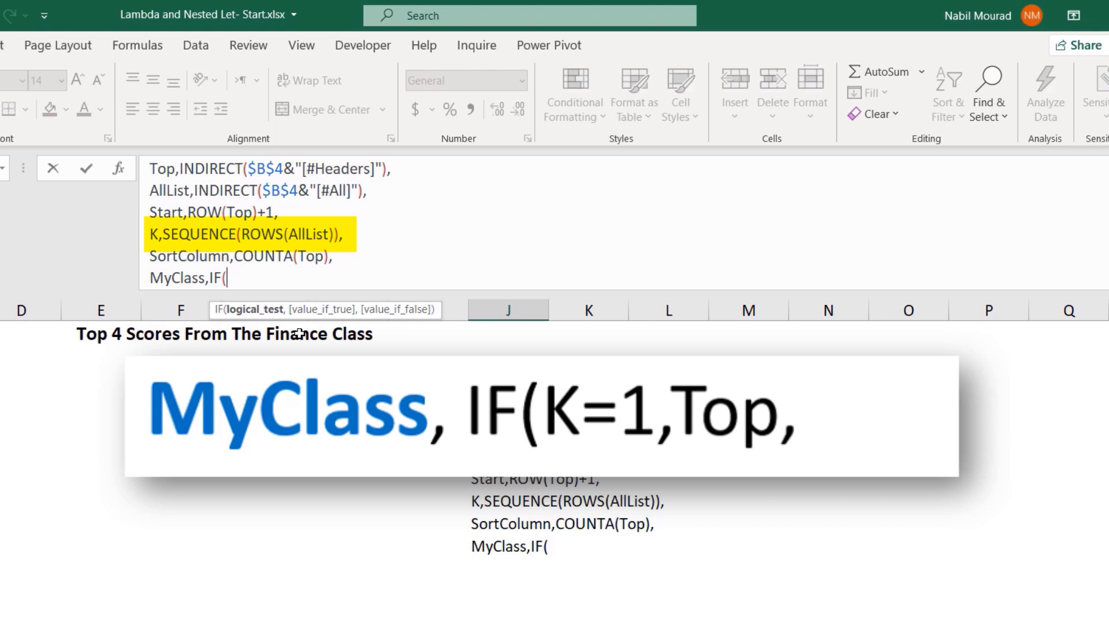
text(k=1)
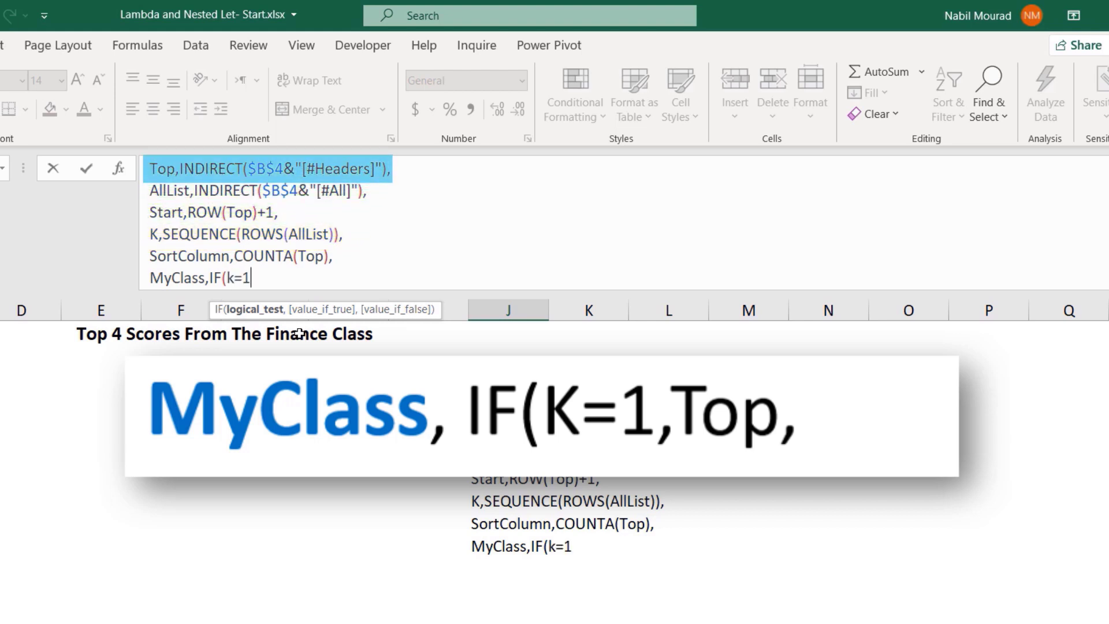
text(,)
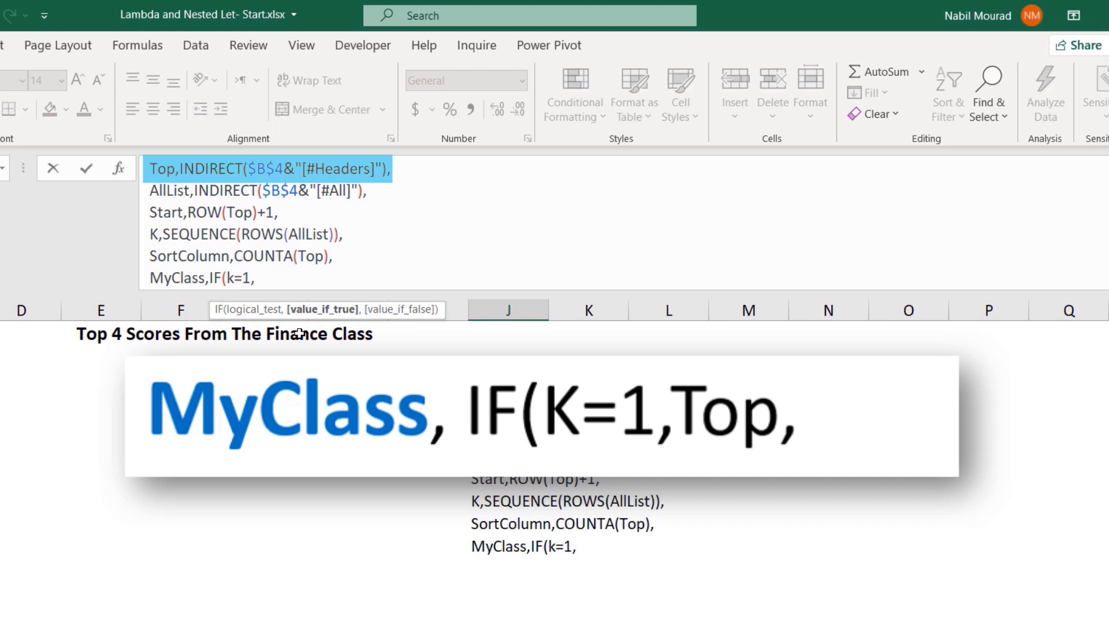
text(Top,)
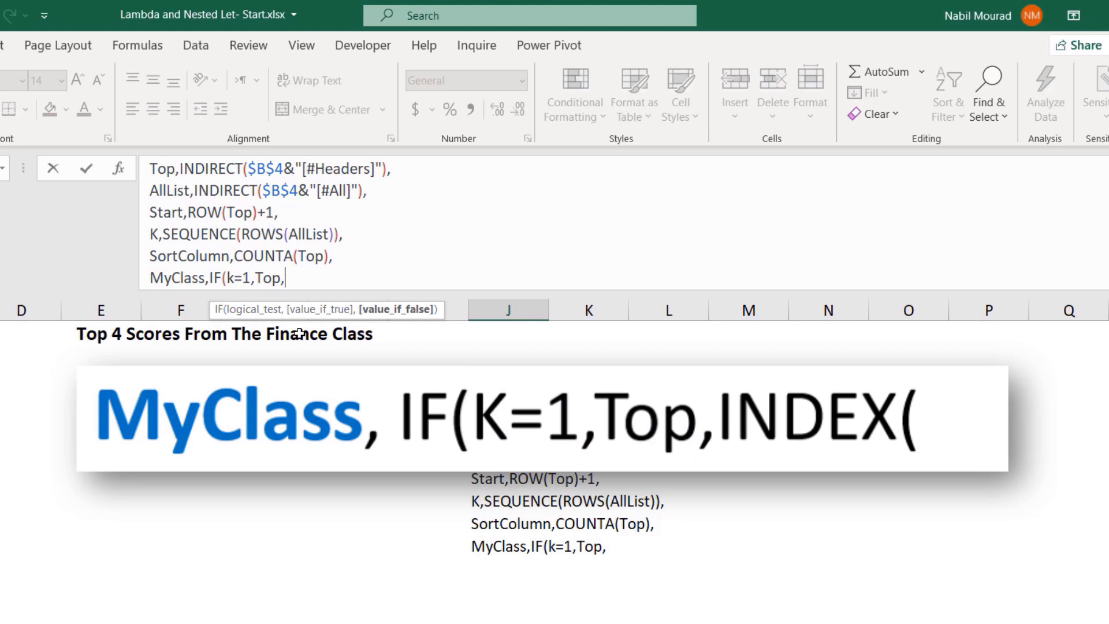
- Complete the MyClass IF with INDEX(Rec,K-1,SEQUENCE(,COLUMNS(Top))) as its false value, closing all parentheses
text(Index()
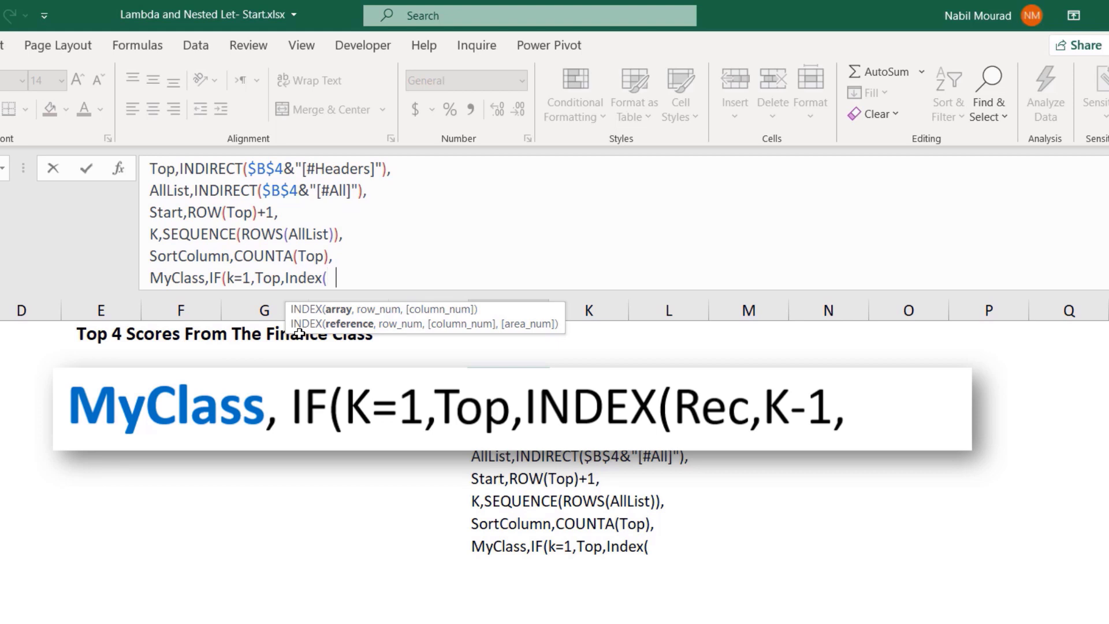
text(Rec,K)
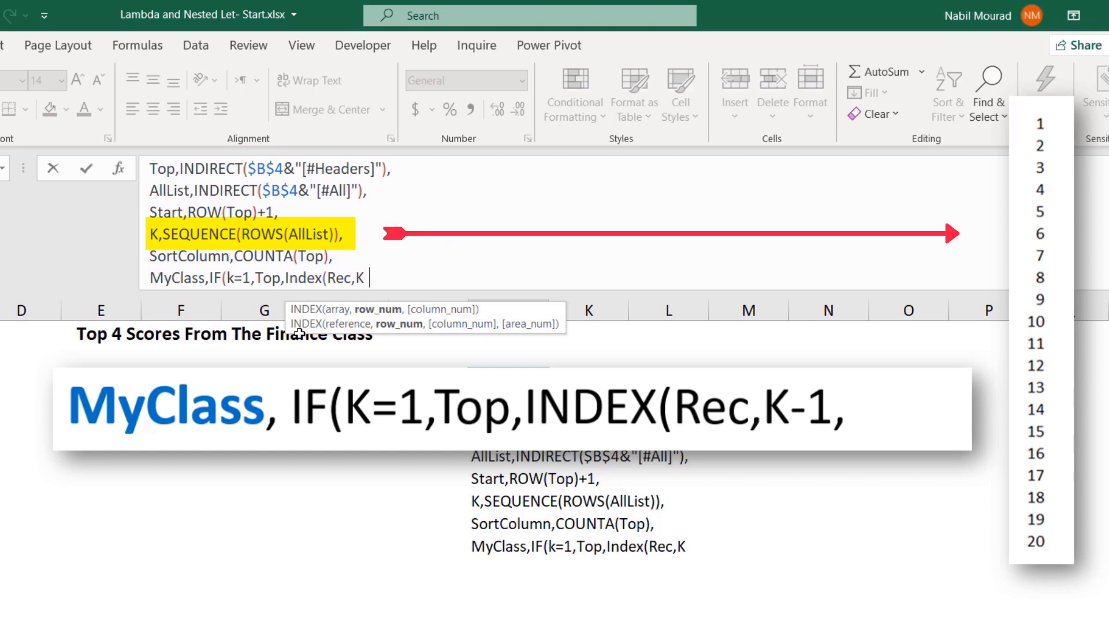
text(-1)
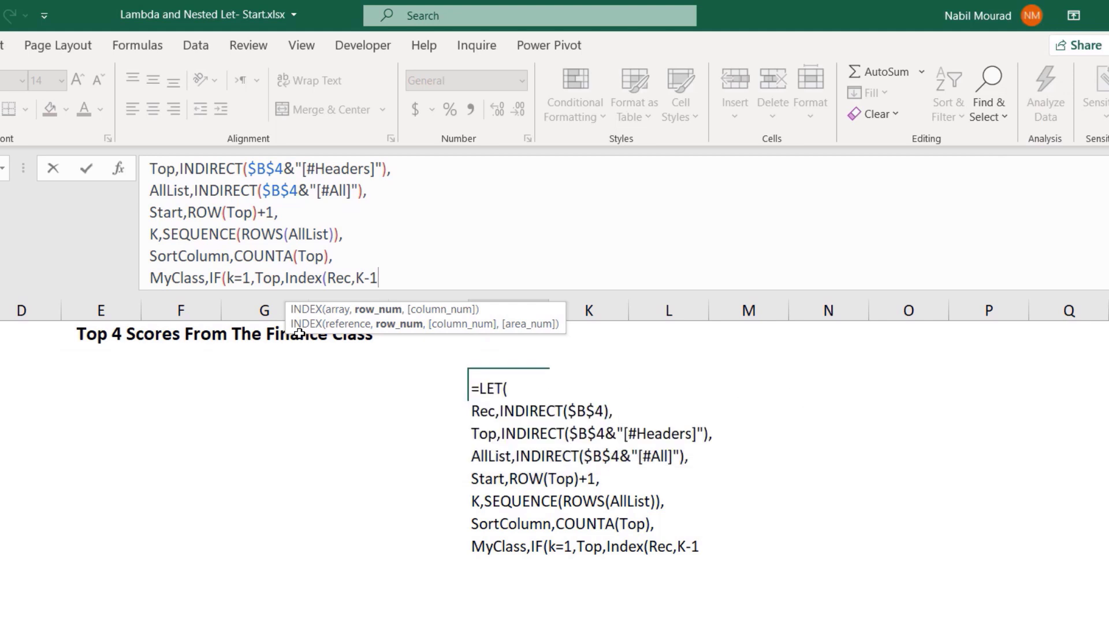
text(,)
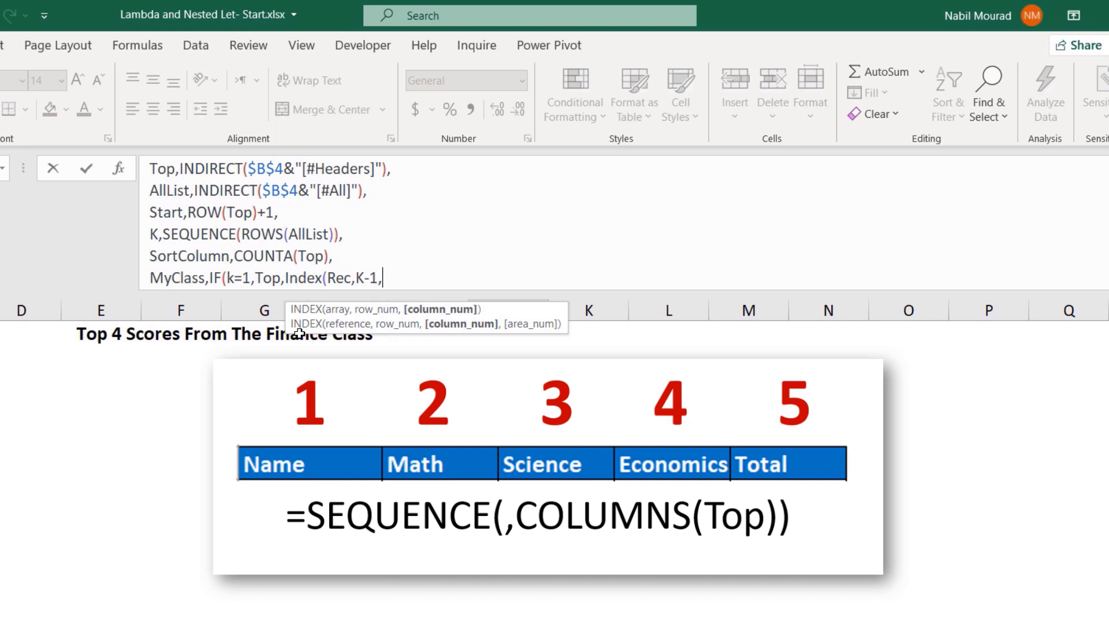
text(Sequence()
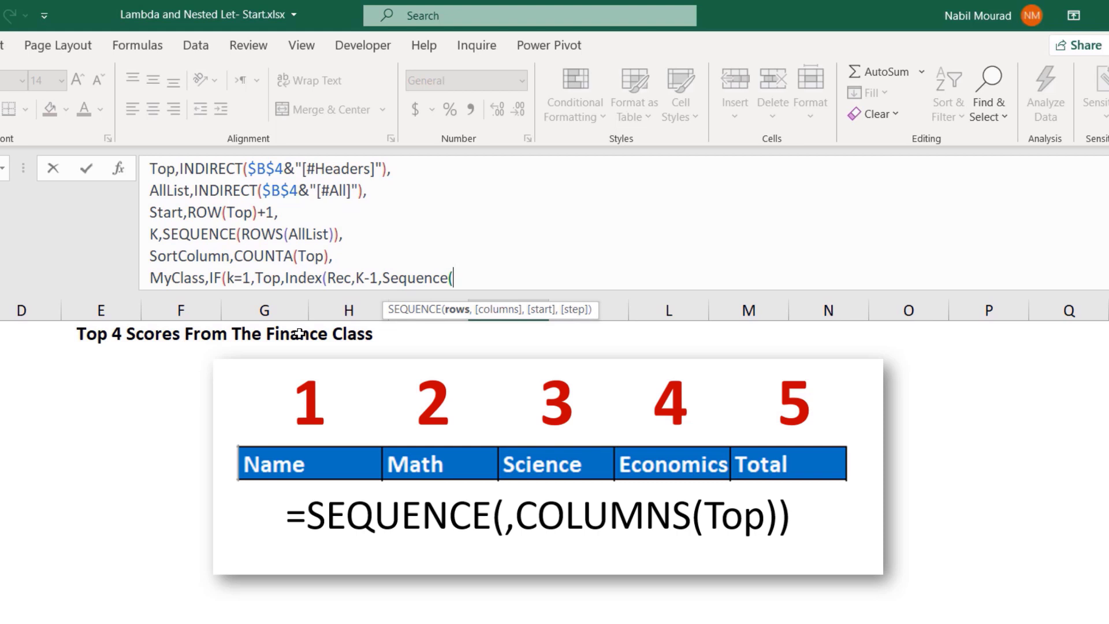
text(,)
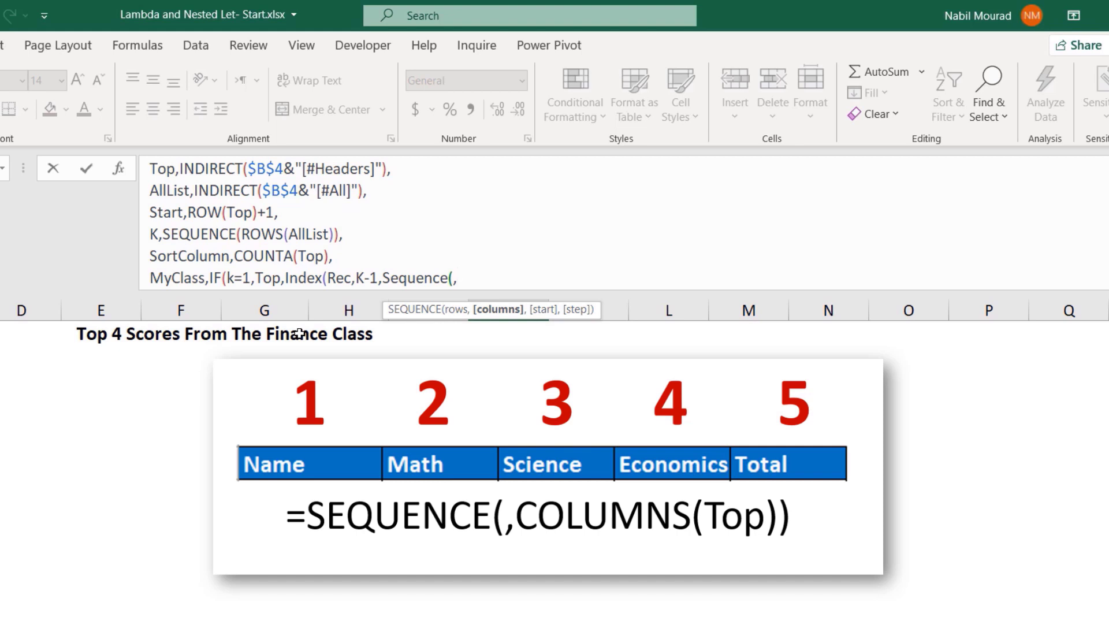
text(Col)
key(BackSpace)
text(umns()
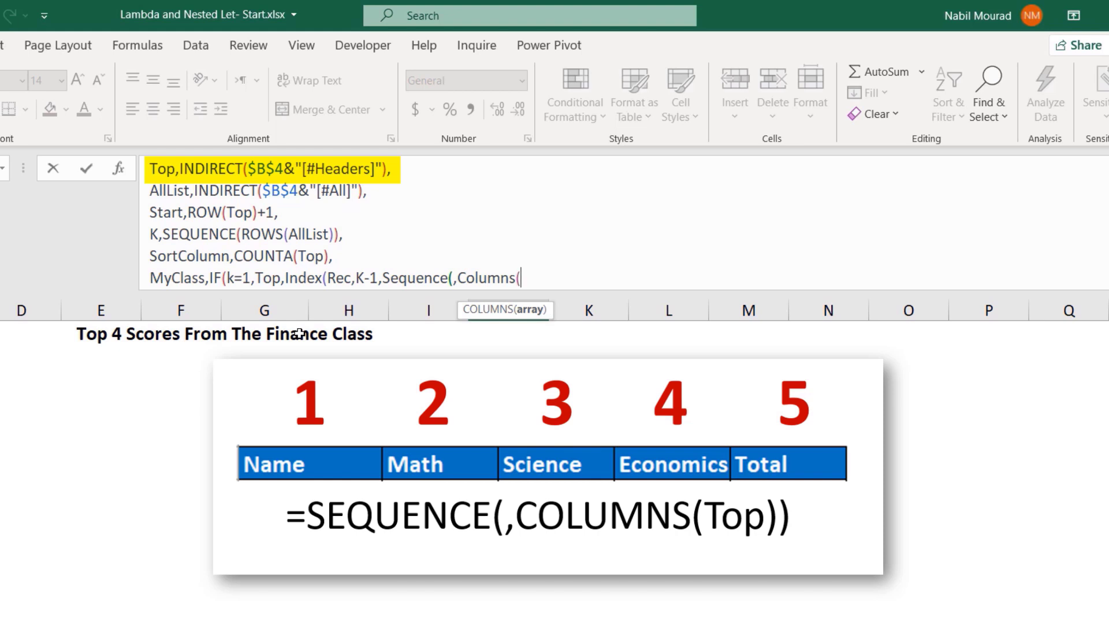
text(Top))
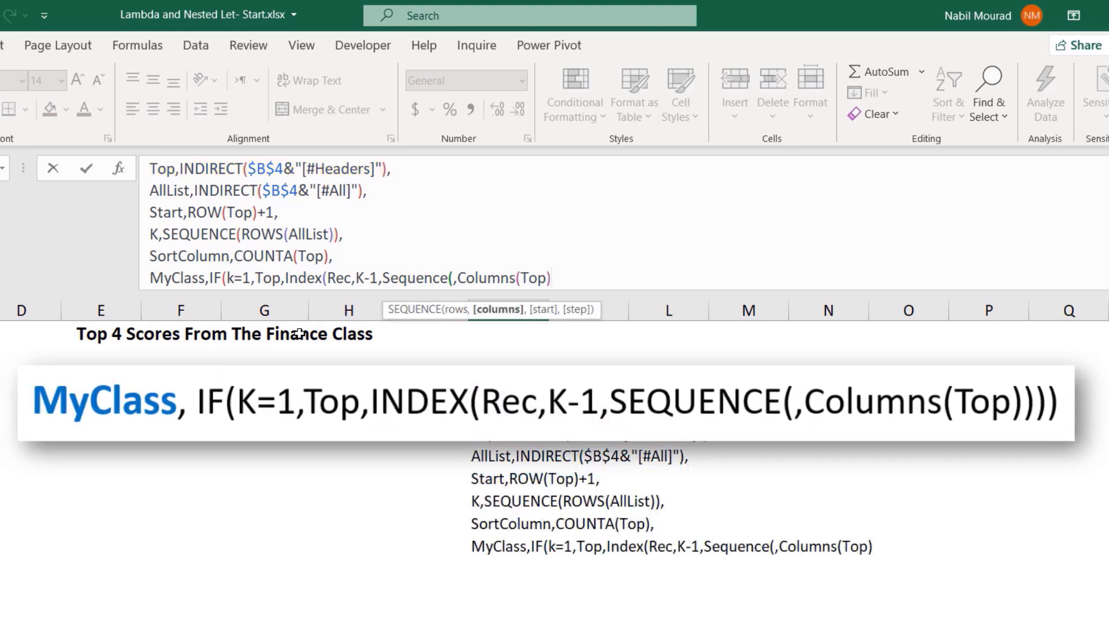
text())
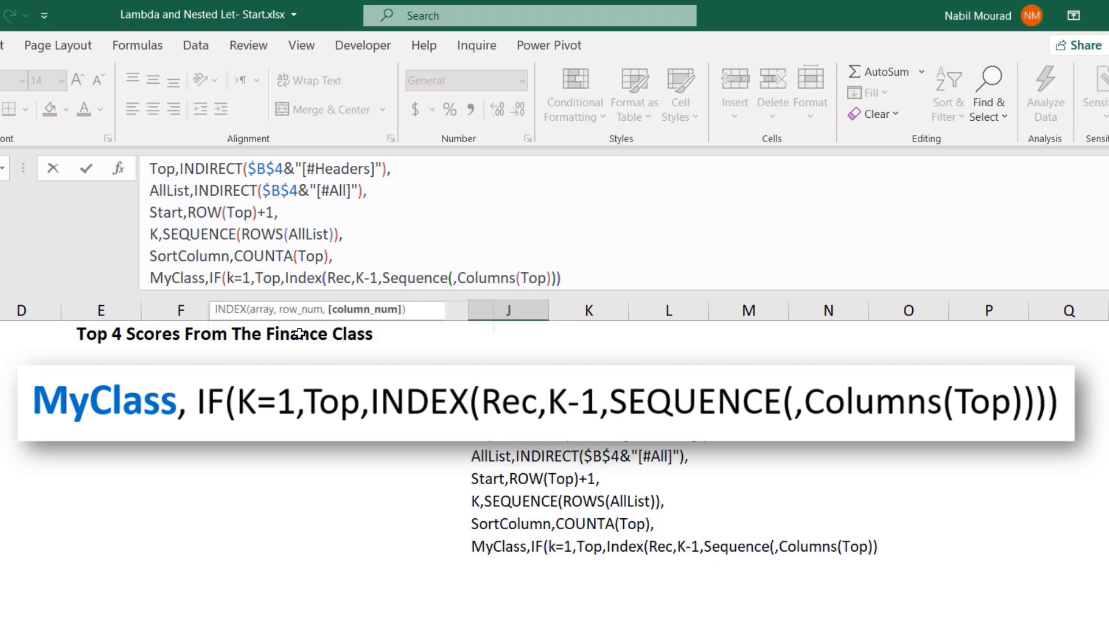
text())
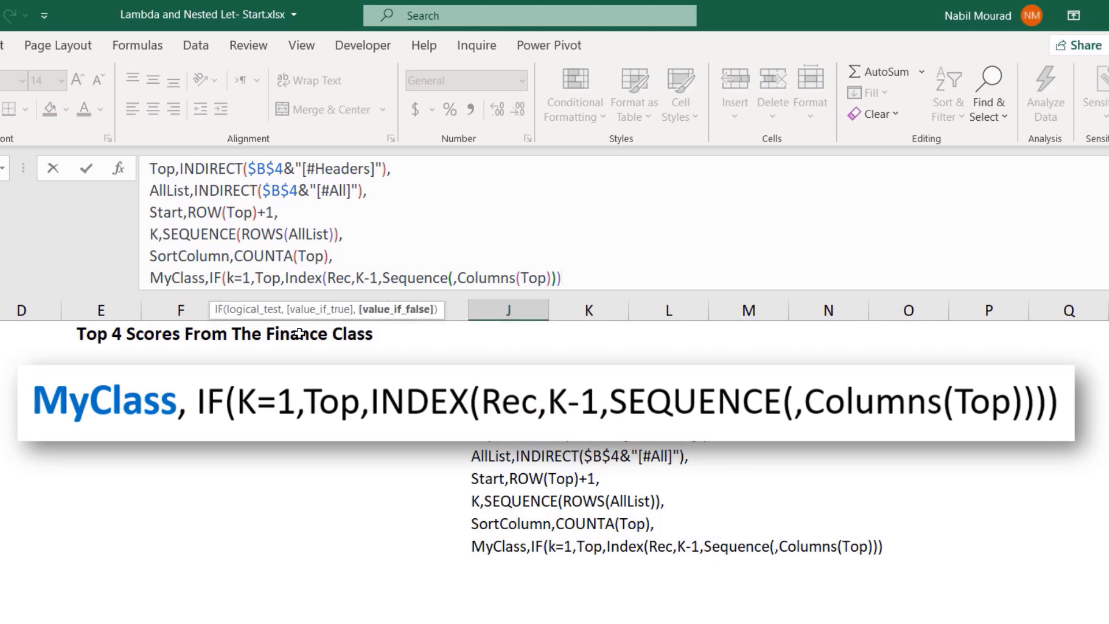
text()))
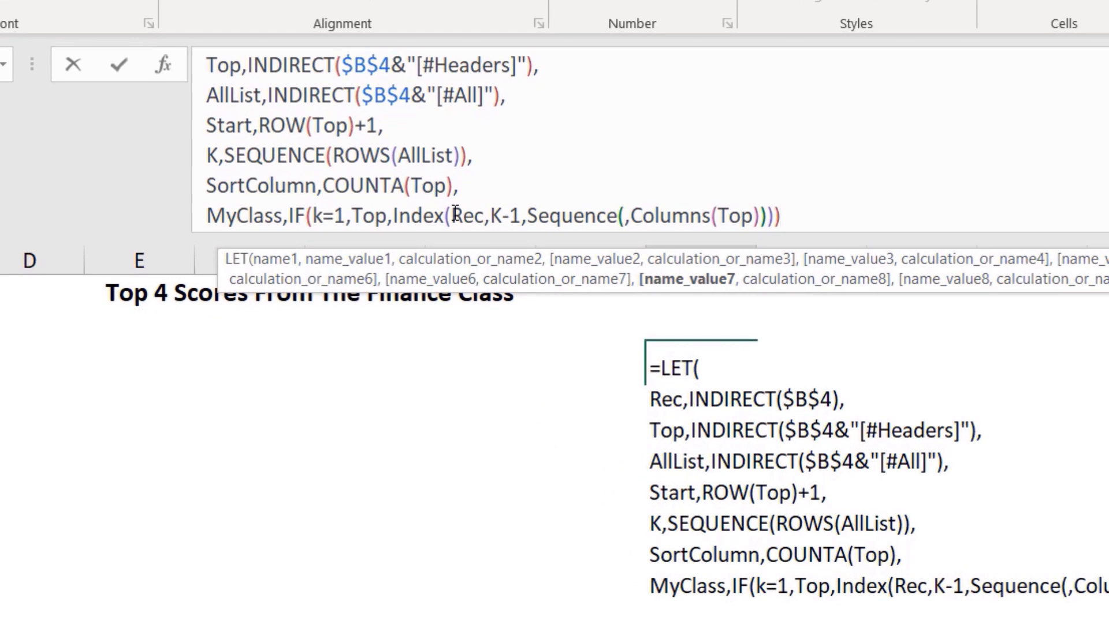
- Wrap Rec inside the MyClass INDEX in a sort, making the array SORT(Rec,SortColumn,1)
click(454, 215)
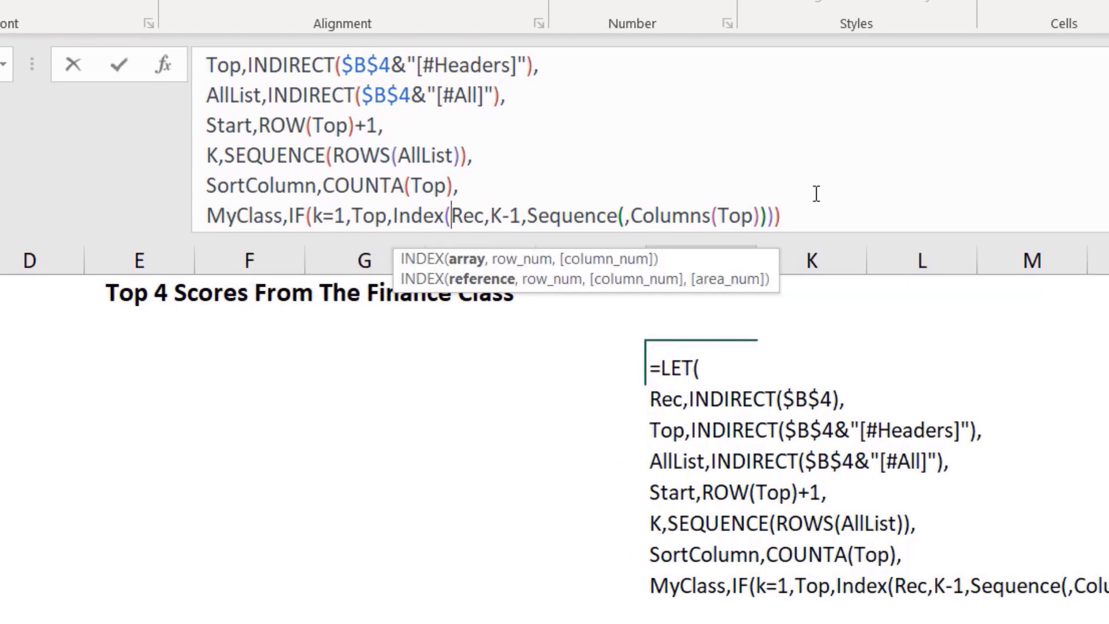
text(Sor)
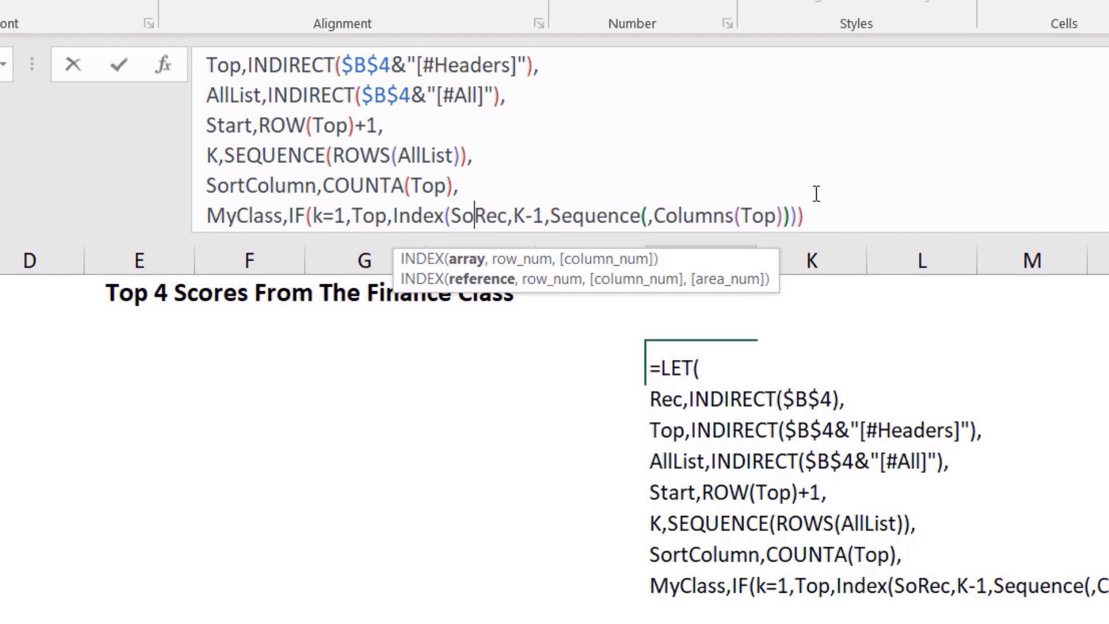
text(t)
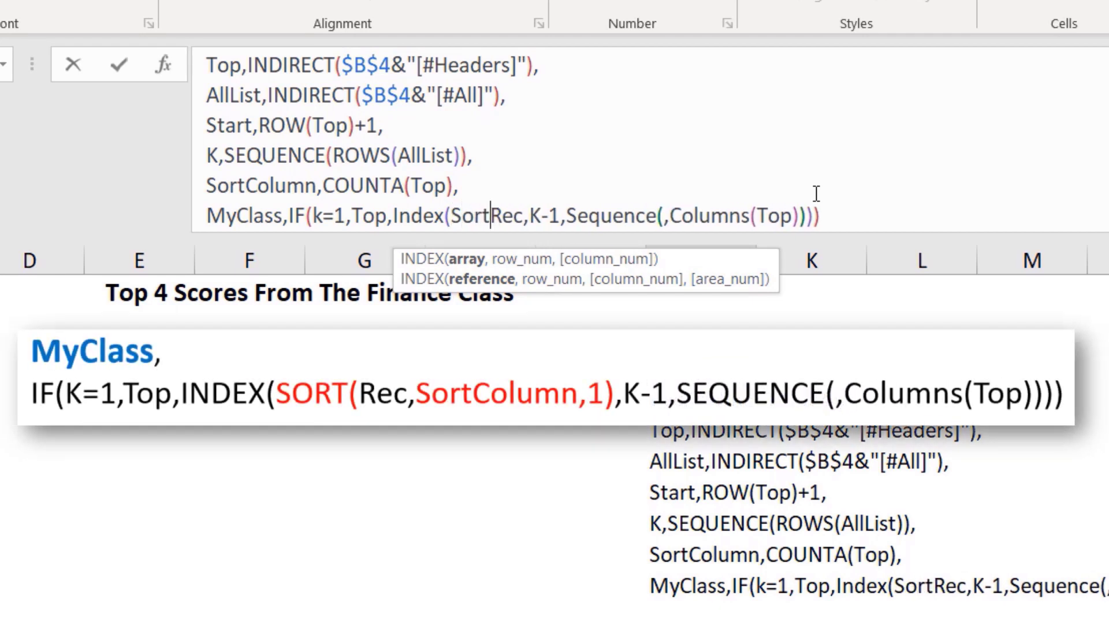
text(()
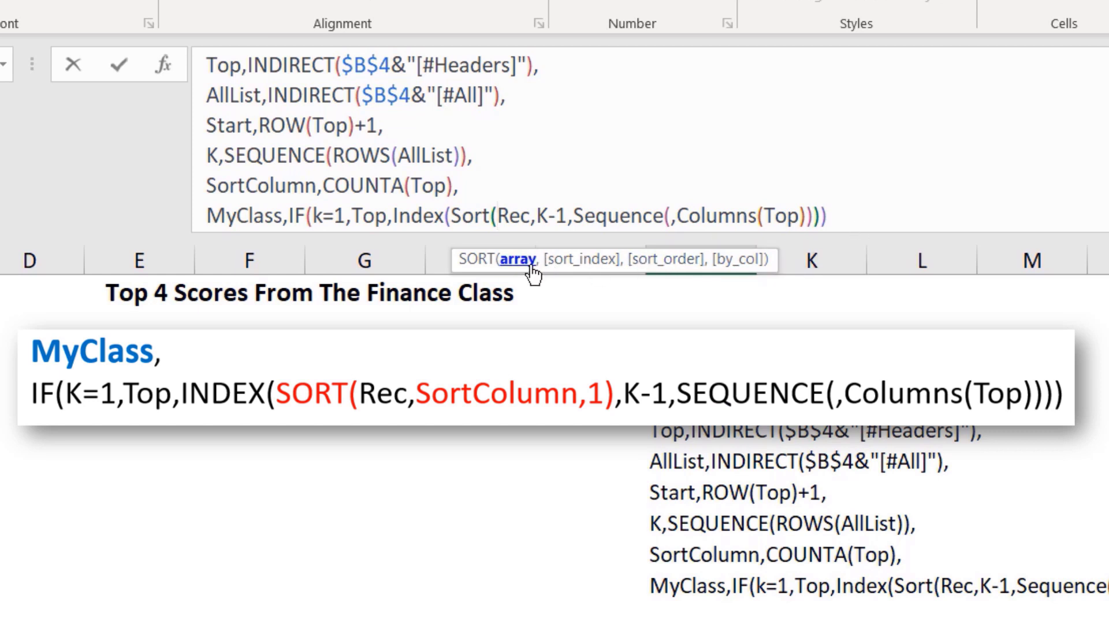
click(531, 216)
text(,)
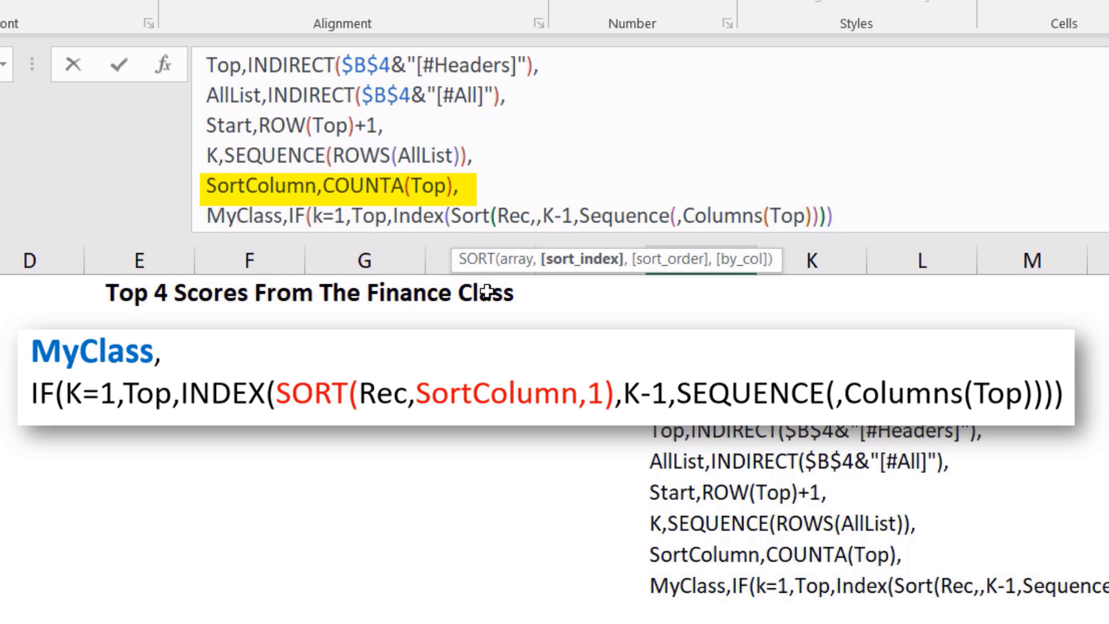
key(Right)
text(SortColumn)
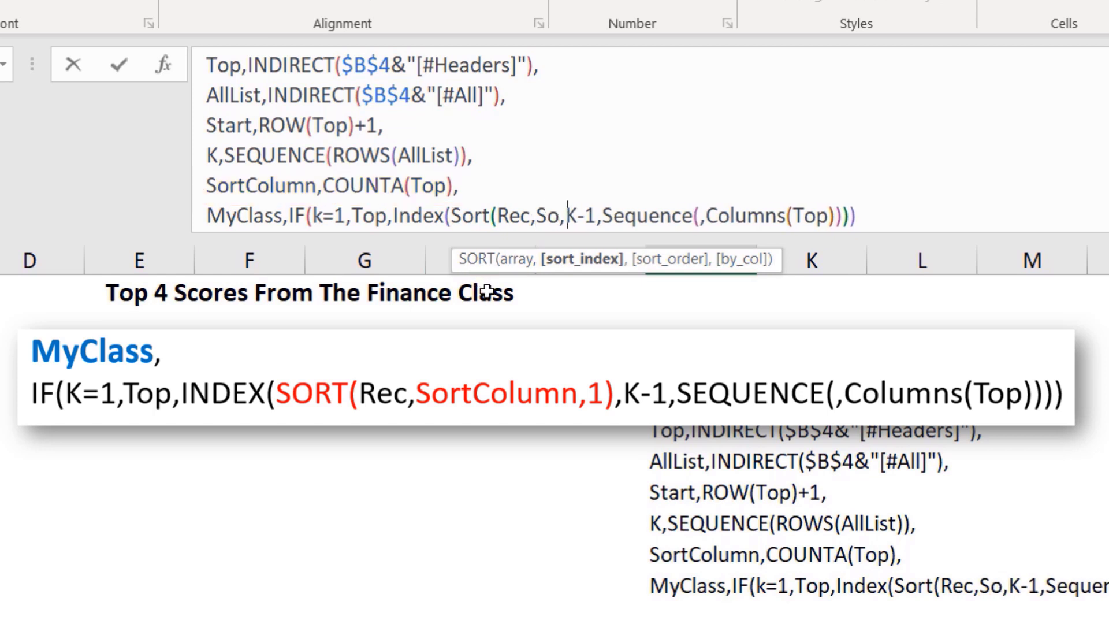
text(,)
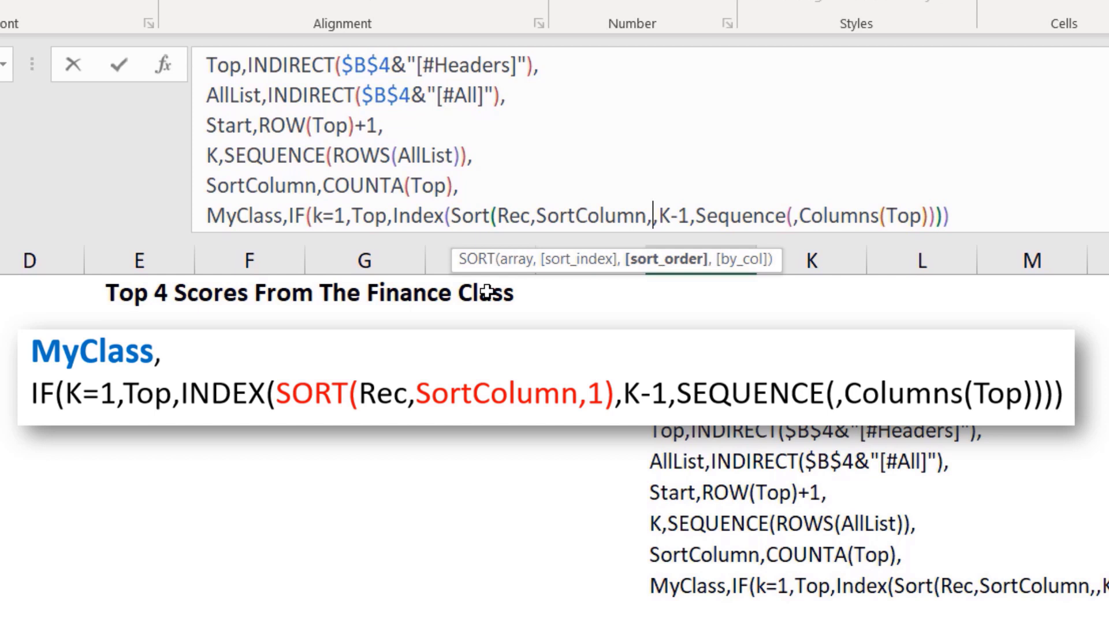
text(1)
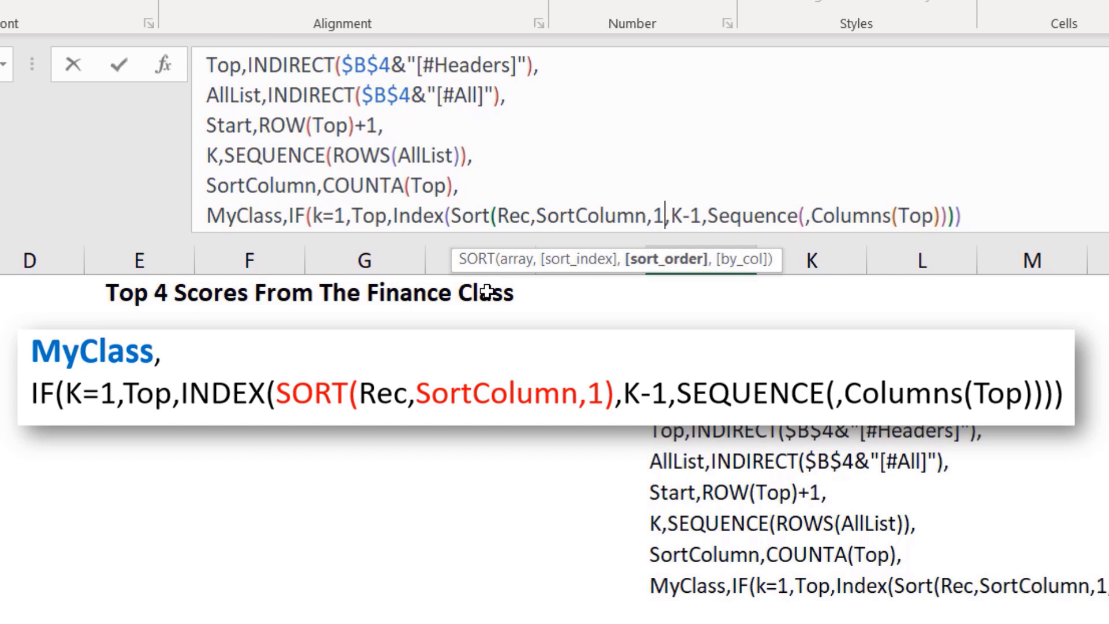
text())
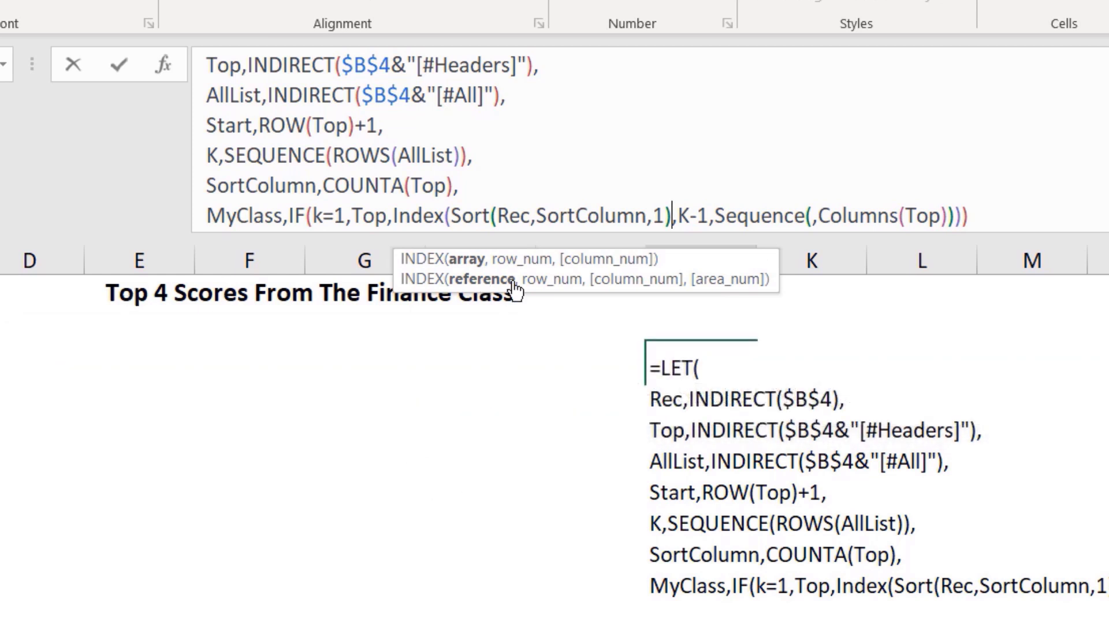
- After the MyClass definition, begin a FILTER calculation on a new line of the LET formula with MyClass as its array
scroll(591, 136, up, 1)
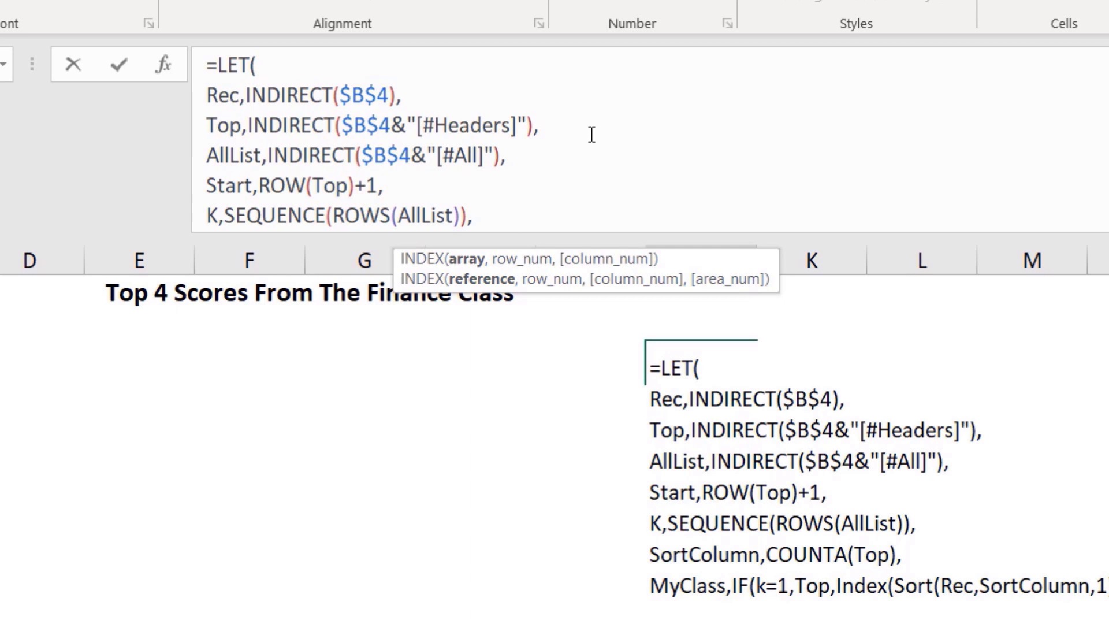
scroll(592, 135, down, 1)
click(978, 207)
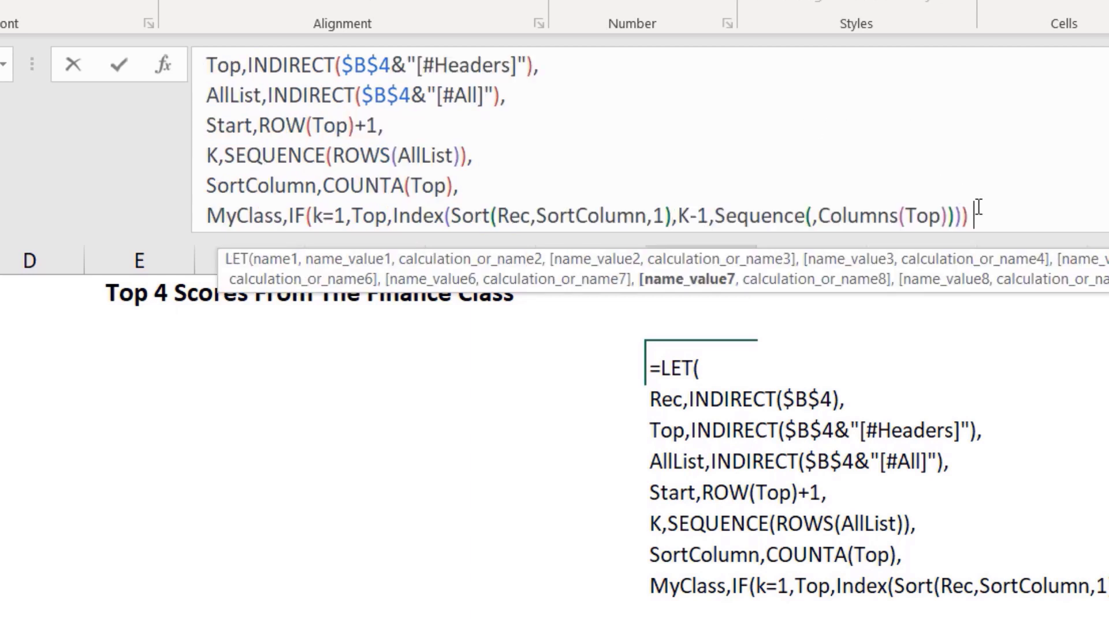
text(,)
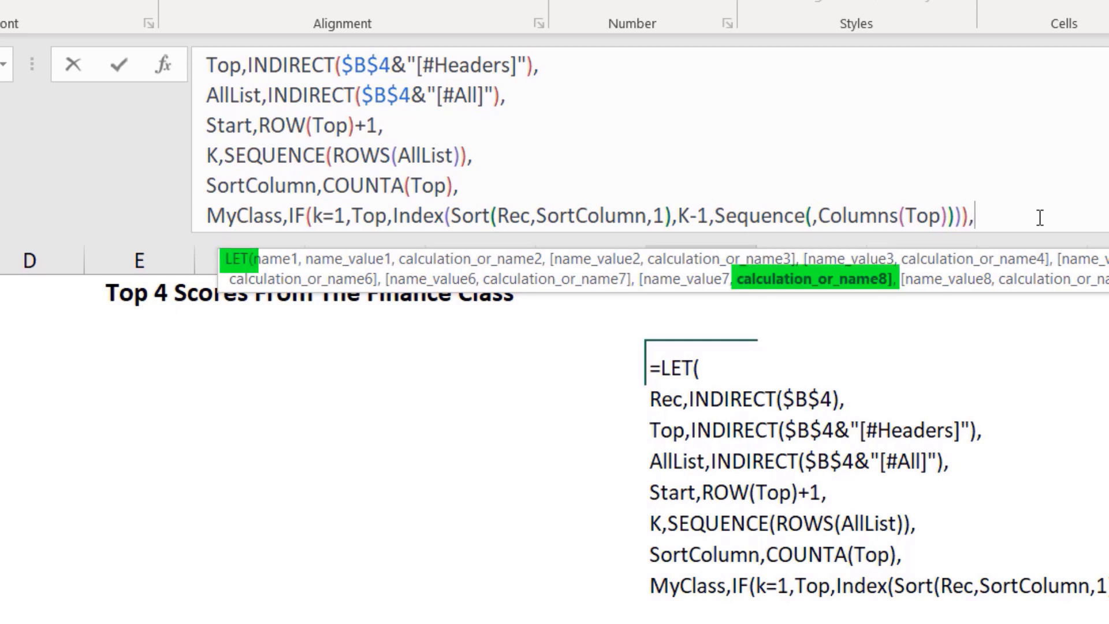
key(alt+Return)
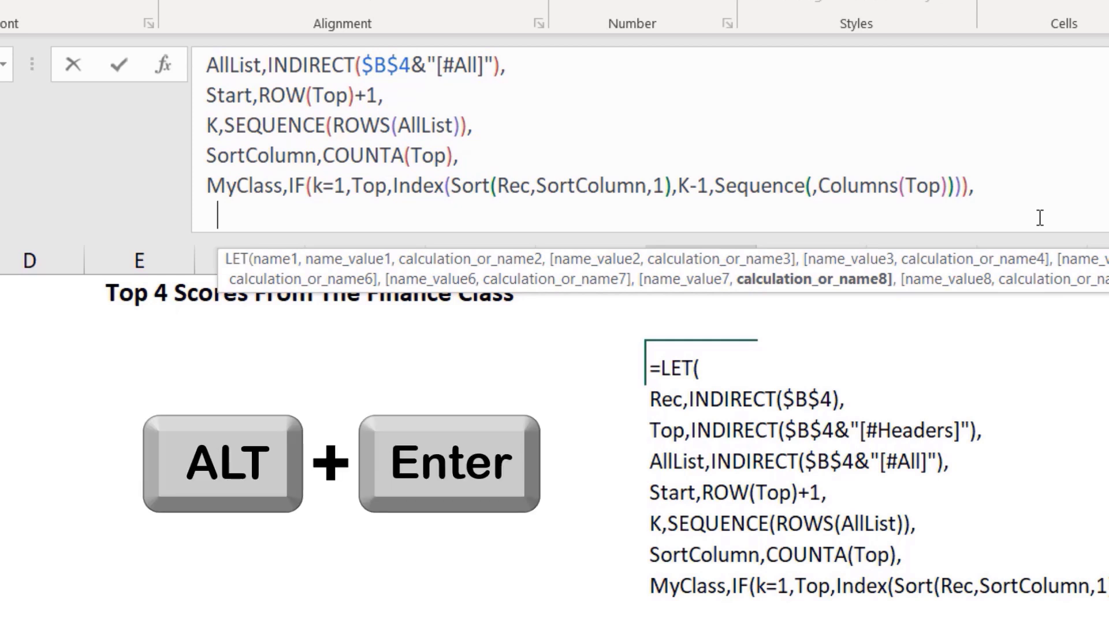
text(Filter)
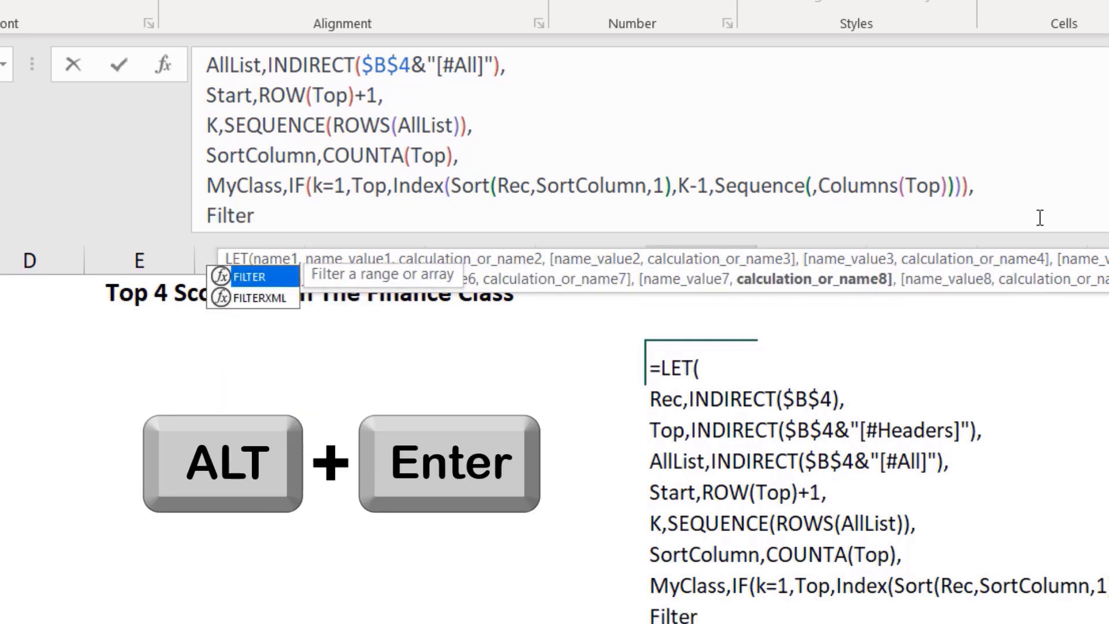
key(Tab)
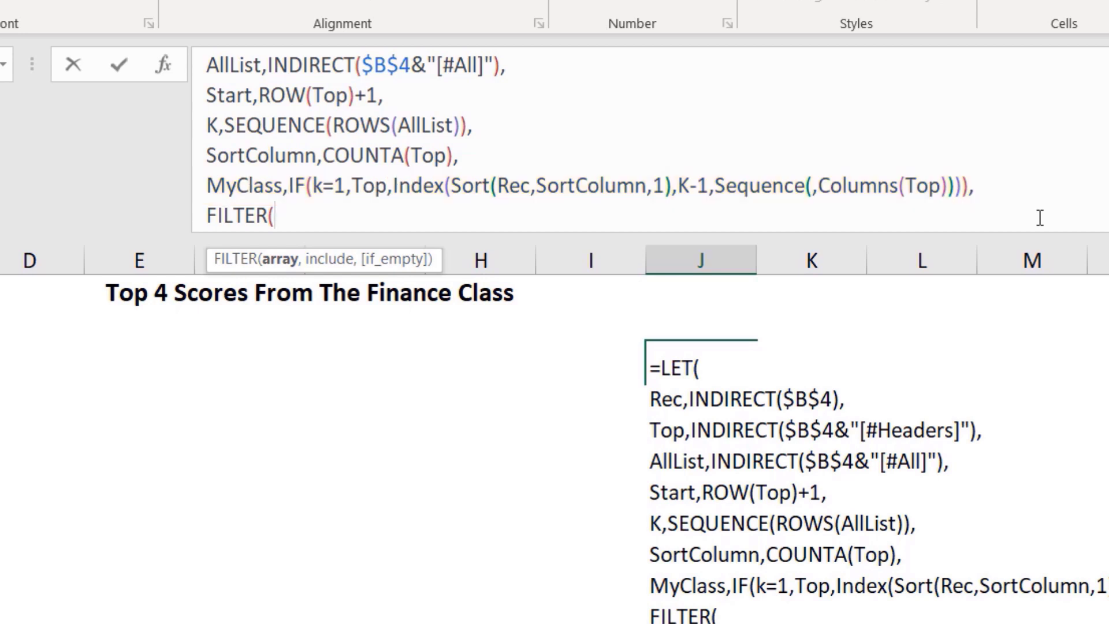
text(My)
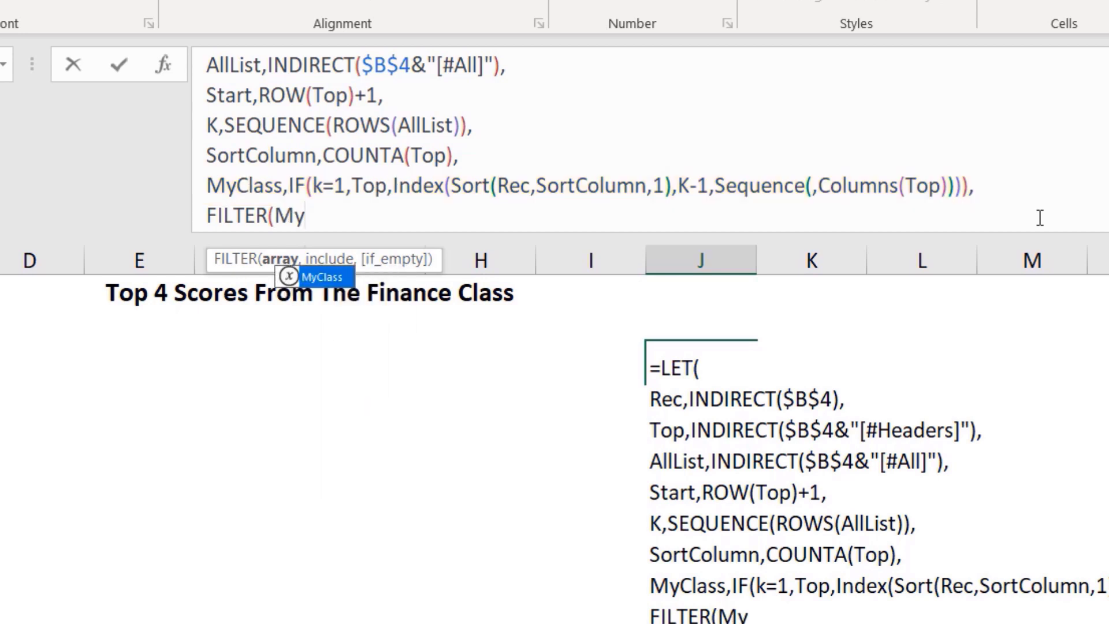
key(Tab)
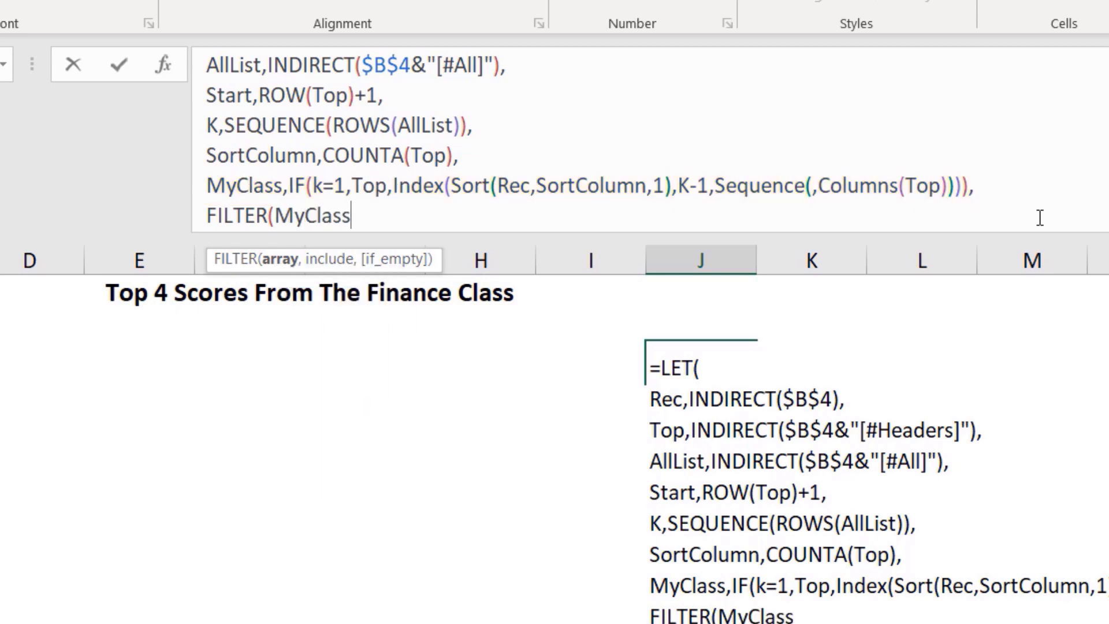
text(,)
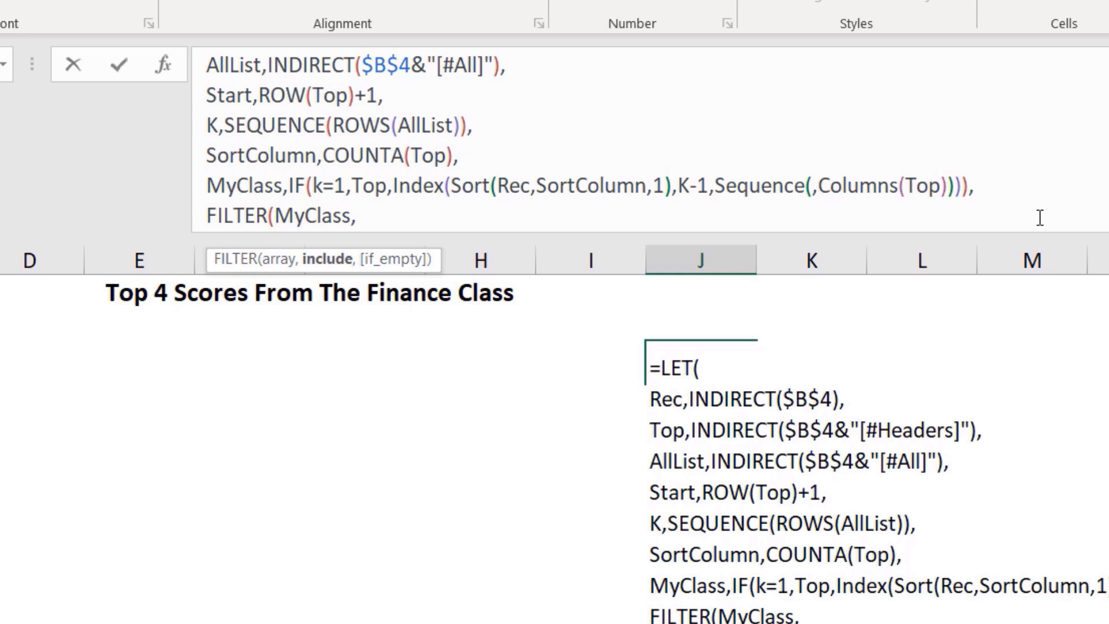
- Set the FILTER include condition to ROW(AllList)<5+Start
text(Row()
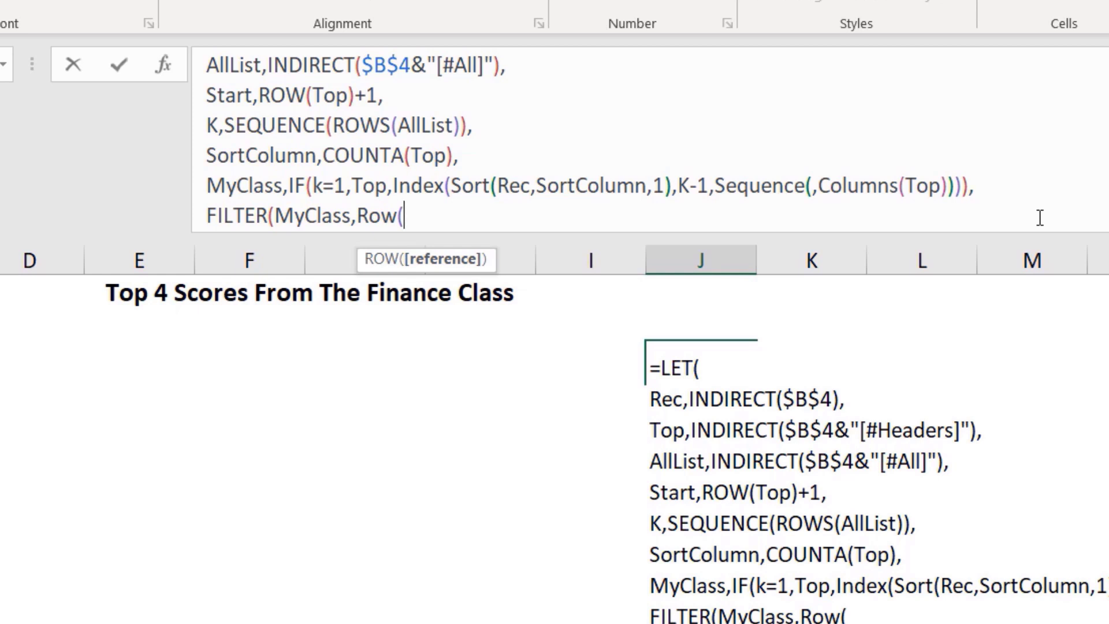
text(All)
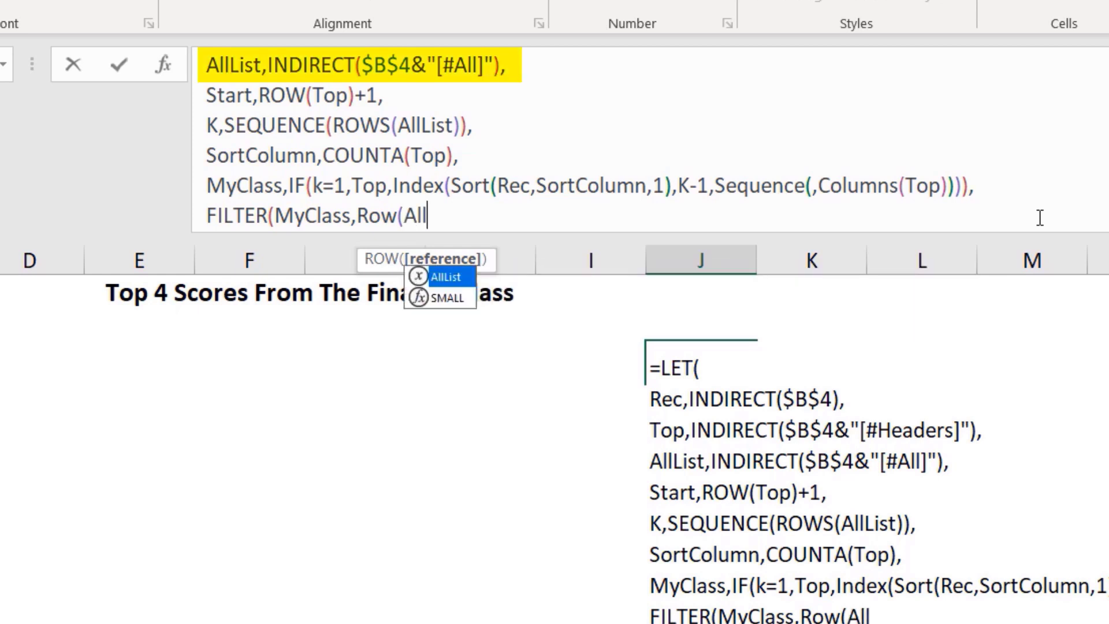
key(Tab)
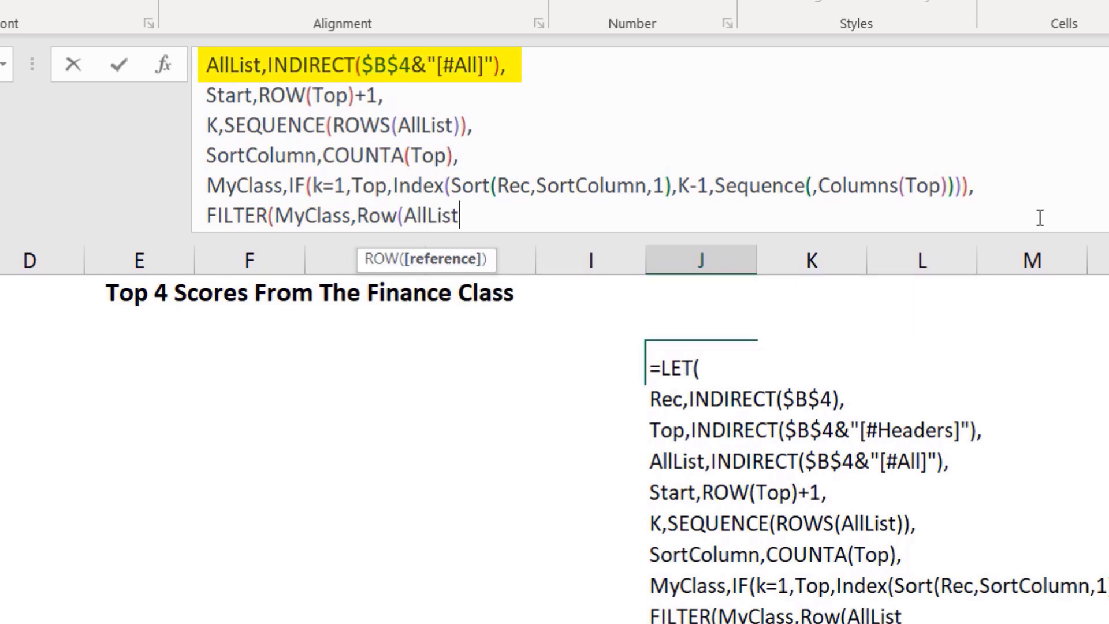
text())
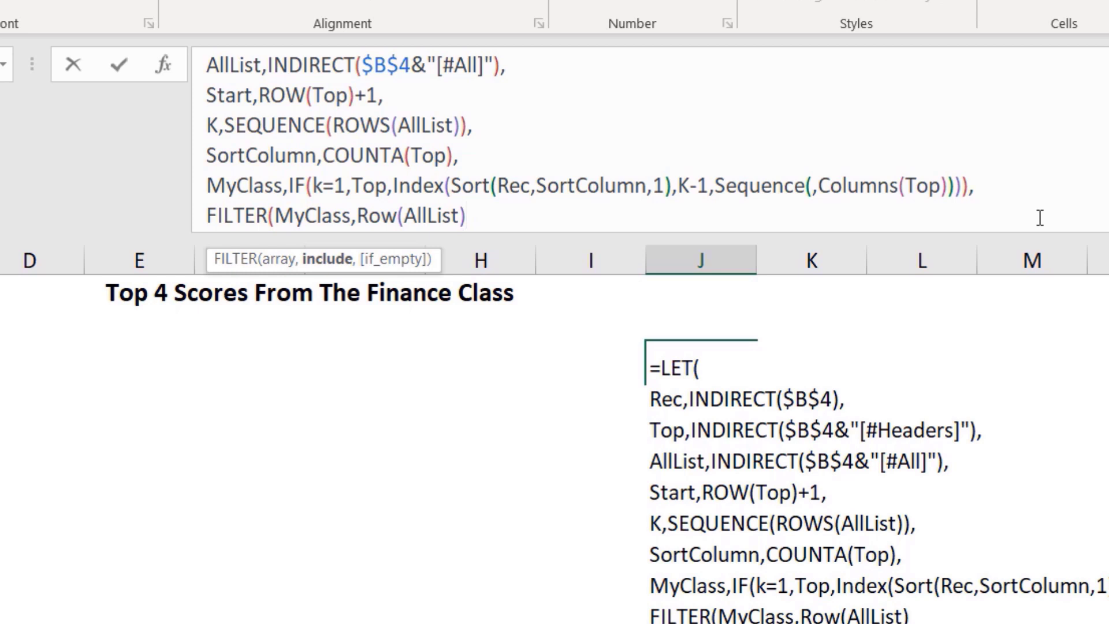
text(<)
text(5+)
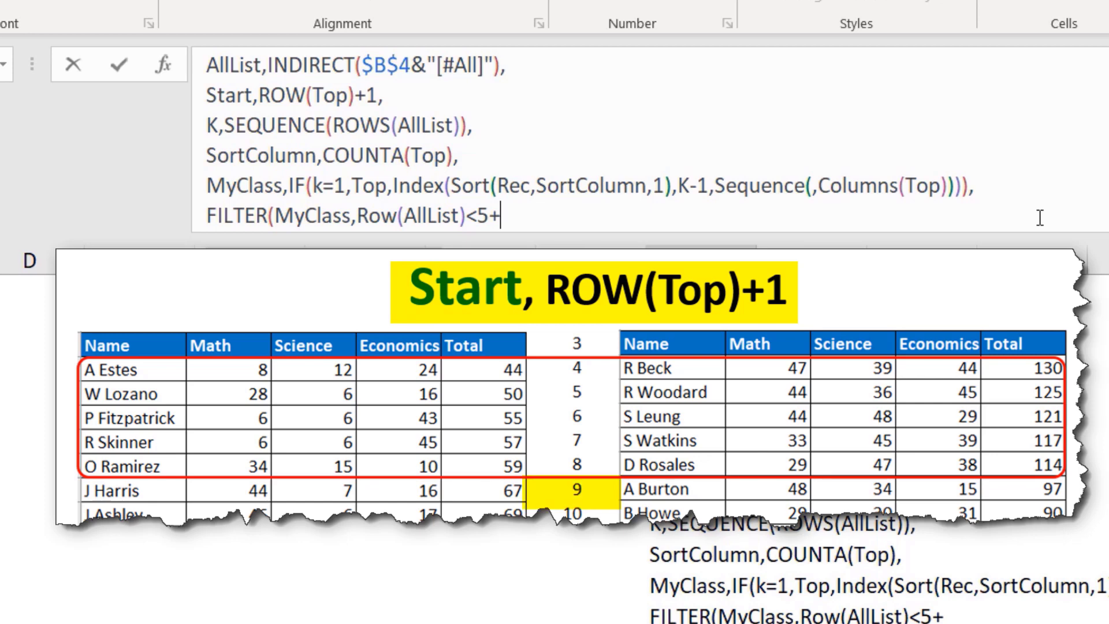
text(S)
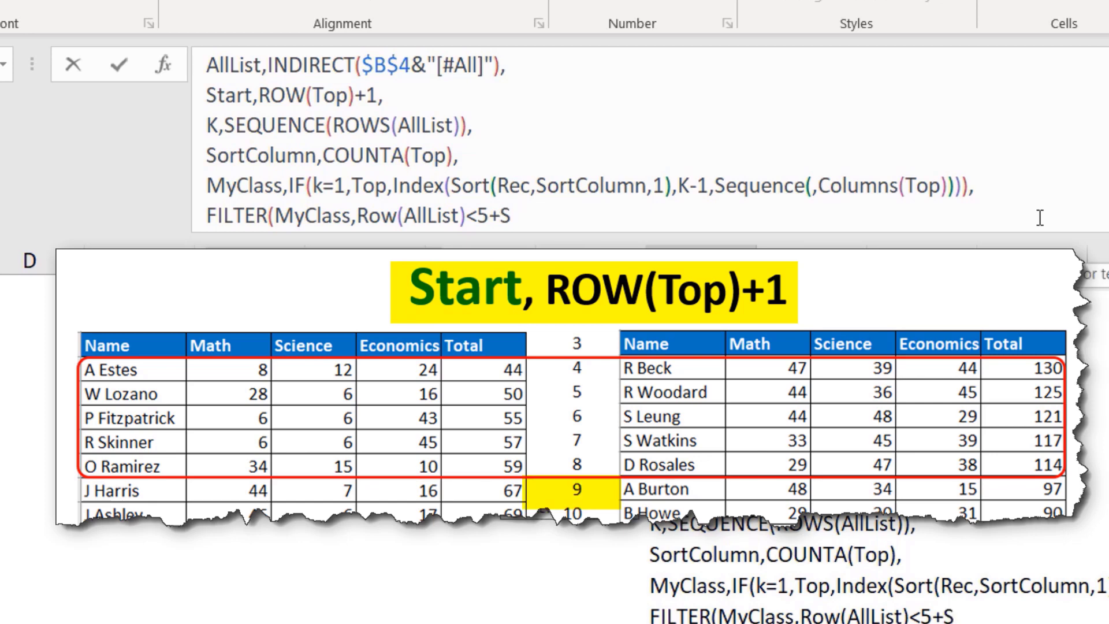
text(tart,)
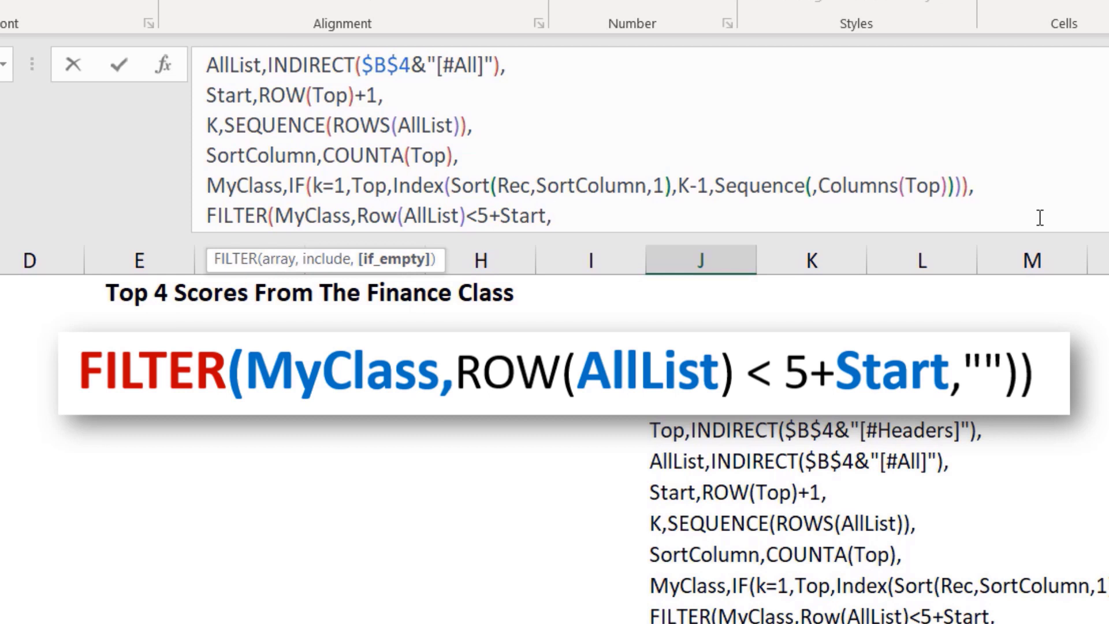
- Complete FILTER with "" as the if_empty value, close all parentheses and enter the LET formula
text(""))
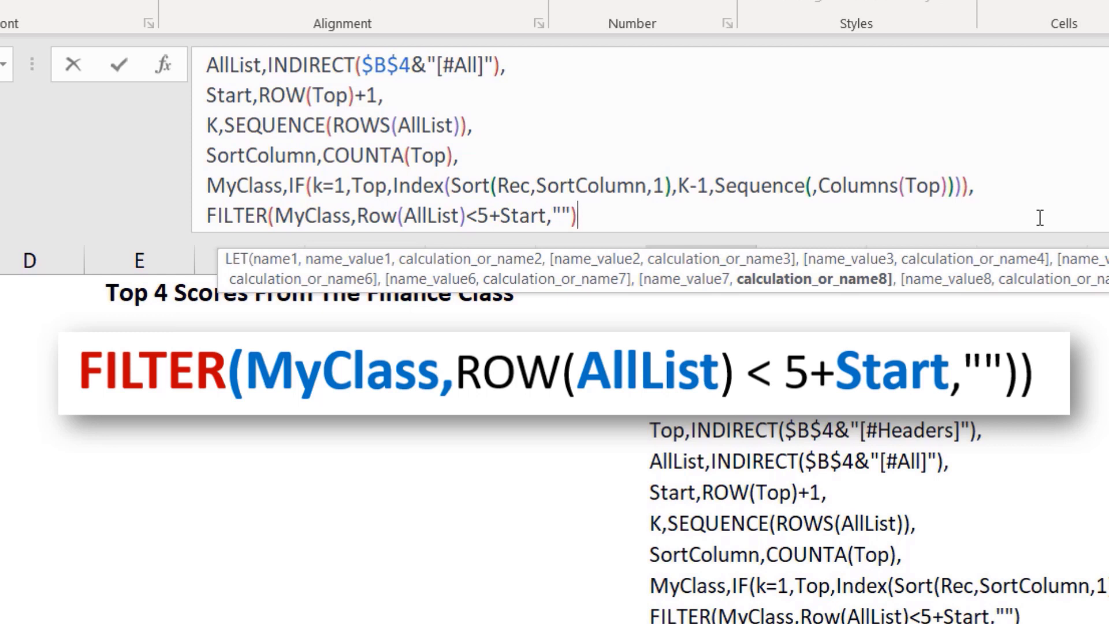
text())
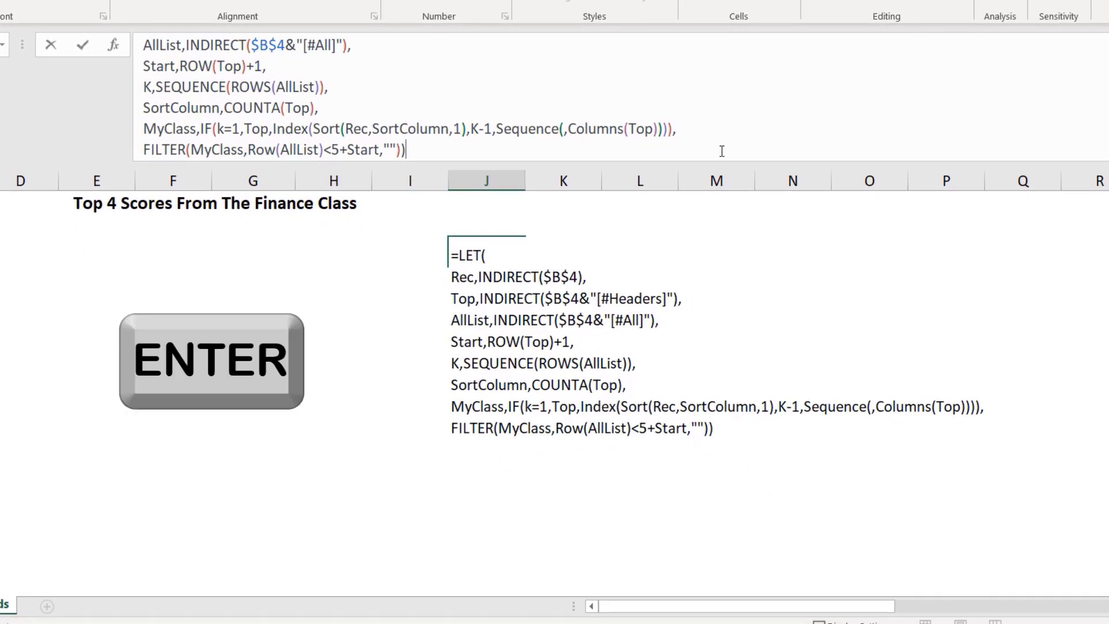
key(Return)
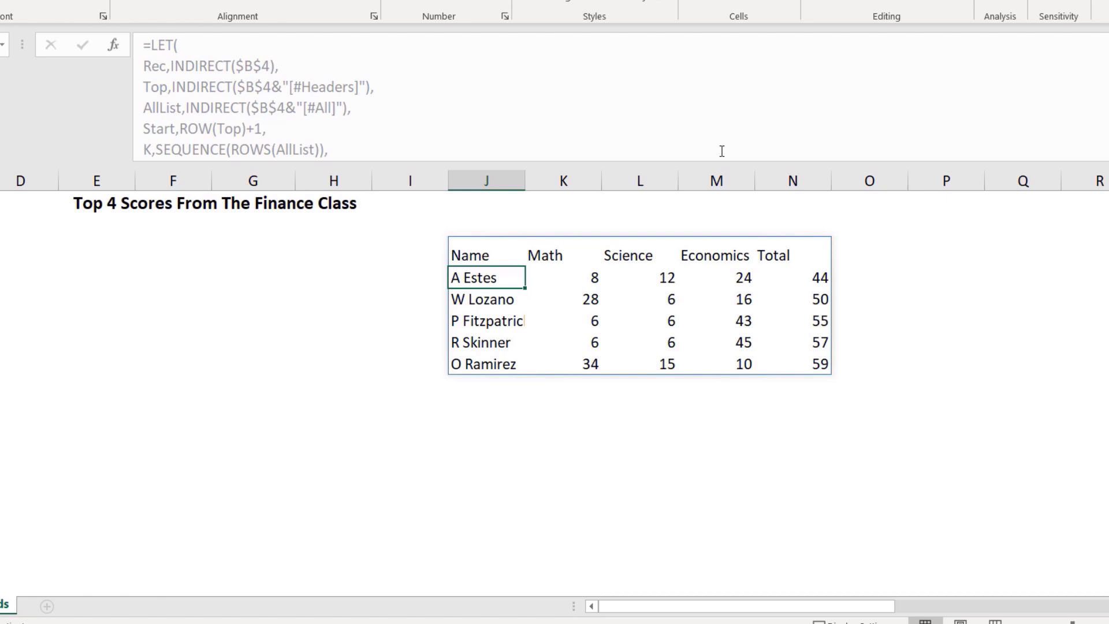
- Reopen the J3 formula in an enlarged formula view and change the SORT order inside MyClass to -1
click(476, 254)
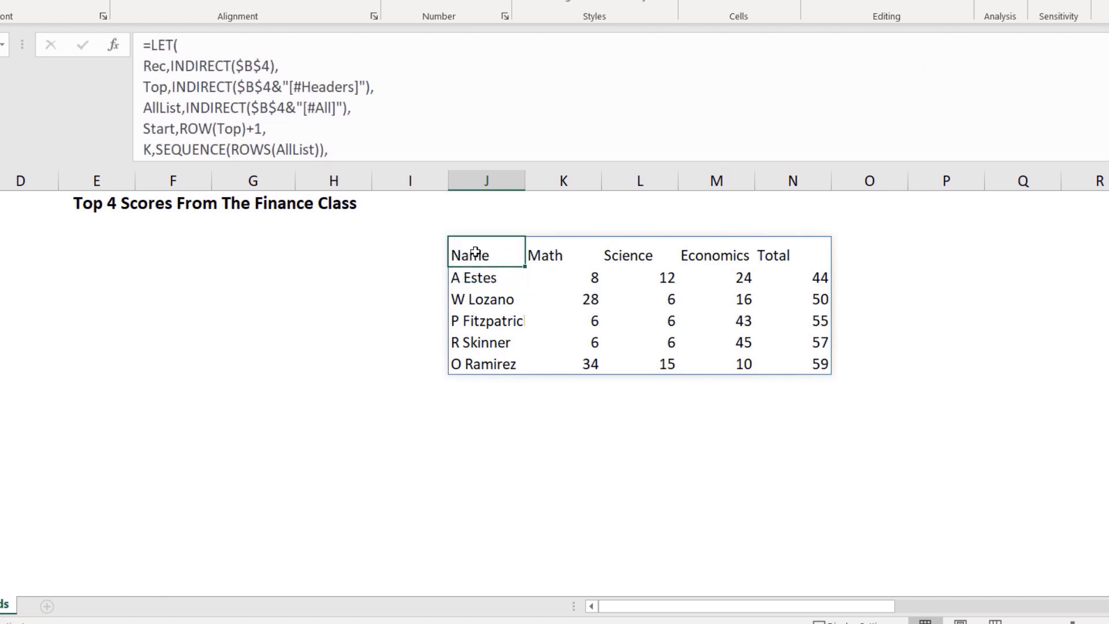
key(F2)
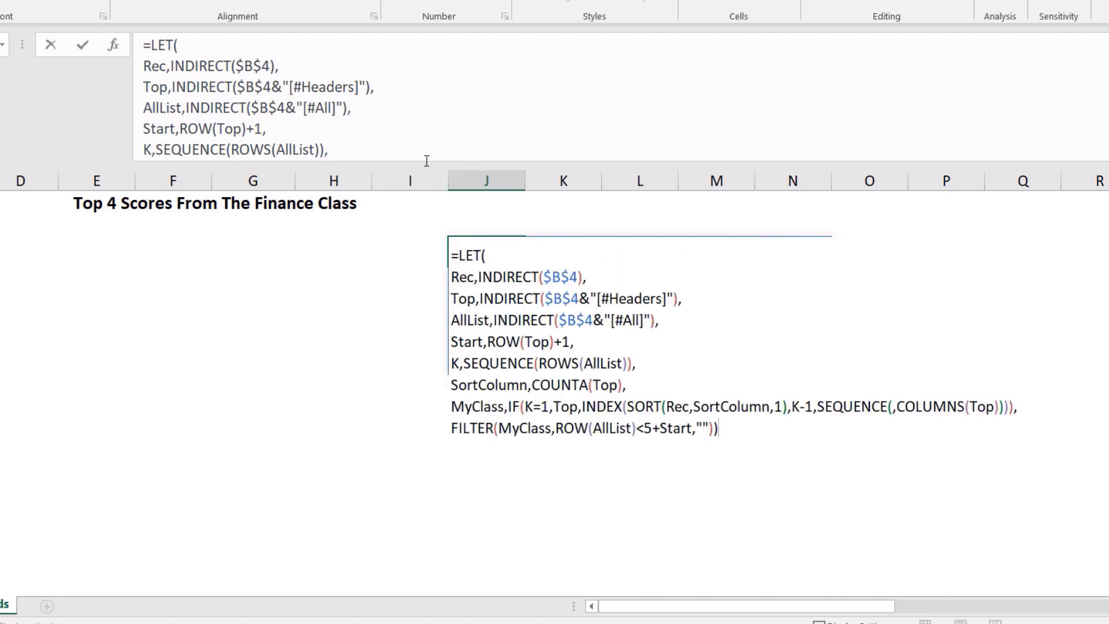
drag(422, 166, 420, 213)
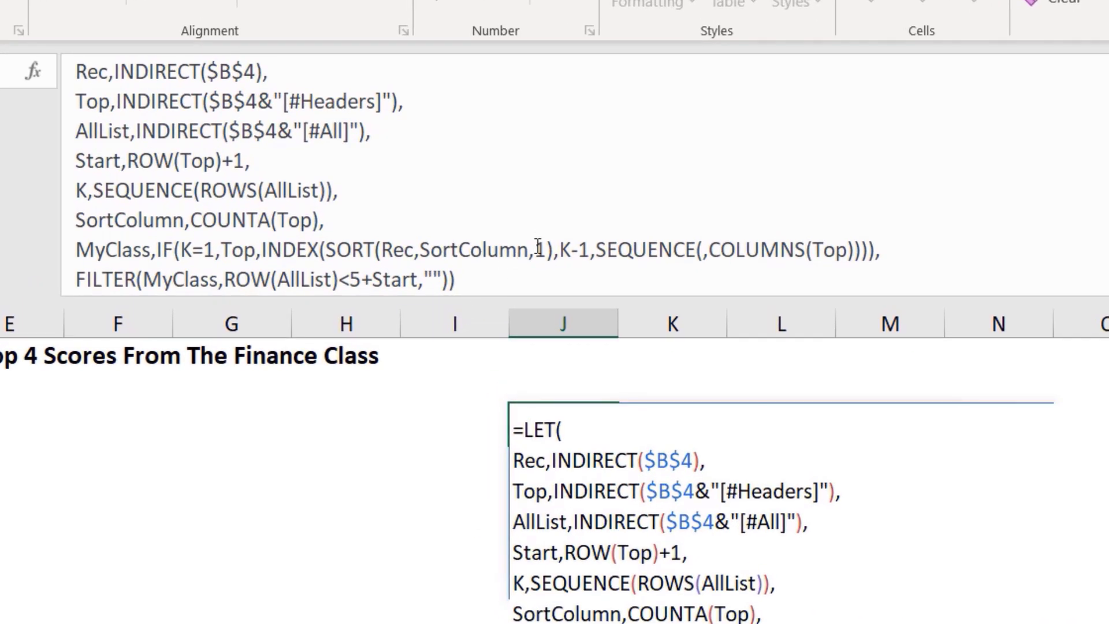
click(538, 249)
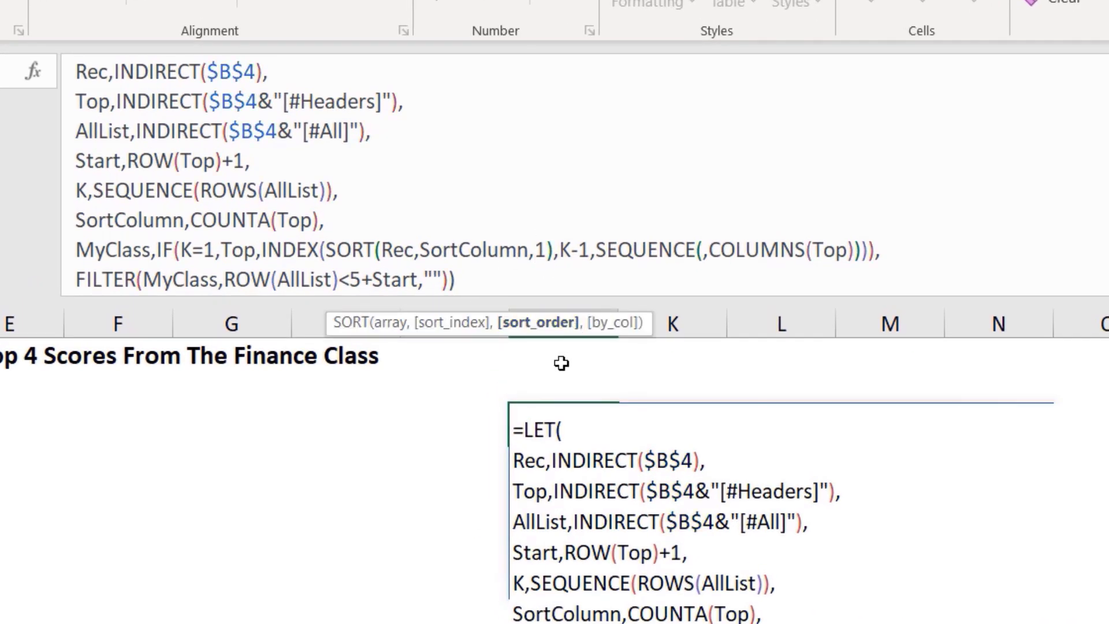
text(-)
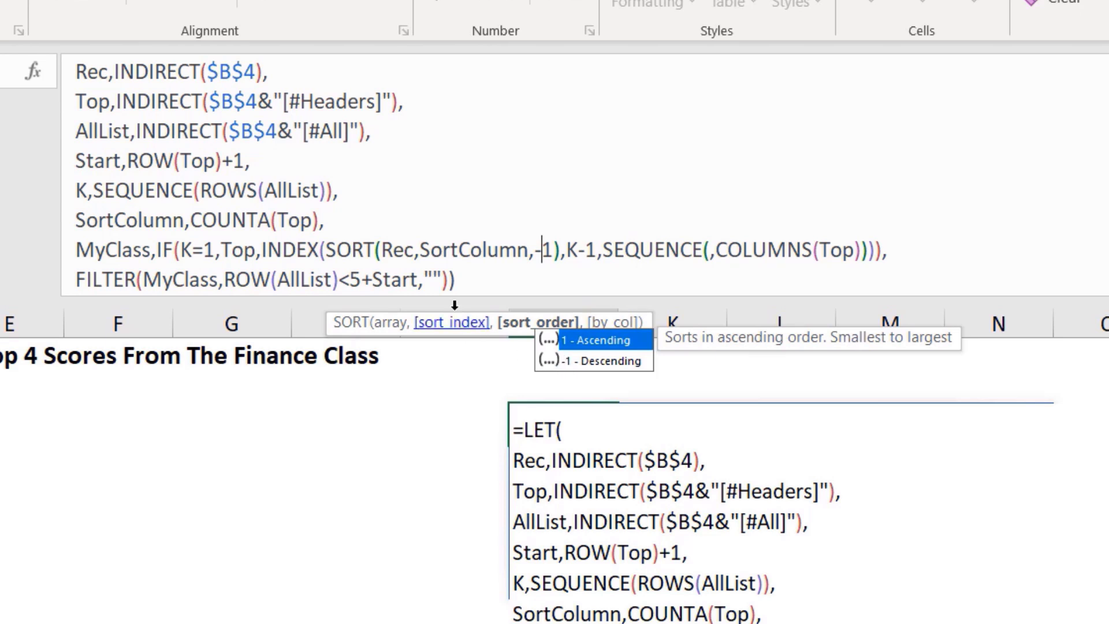
- Change the FILTER condition to ROW(AllList)<4+Start and enter the revised formula
click(350, 276)
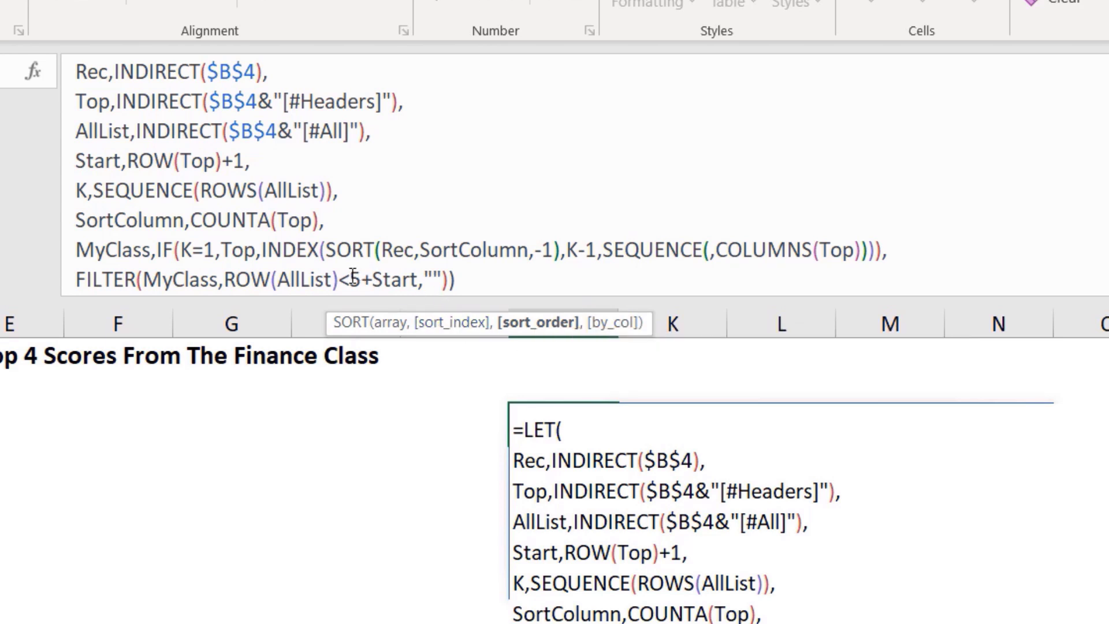
click(361, 278)
key(BackSpace)
text(4)
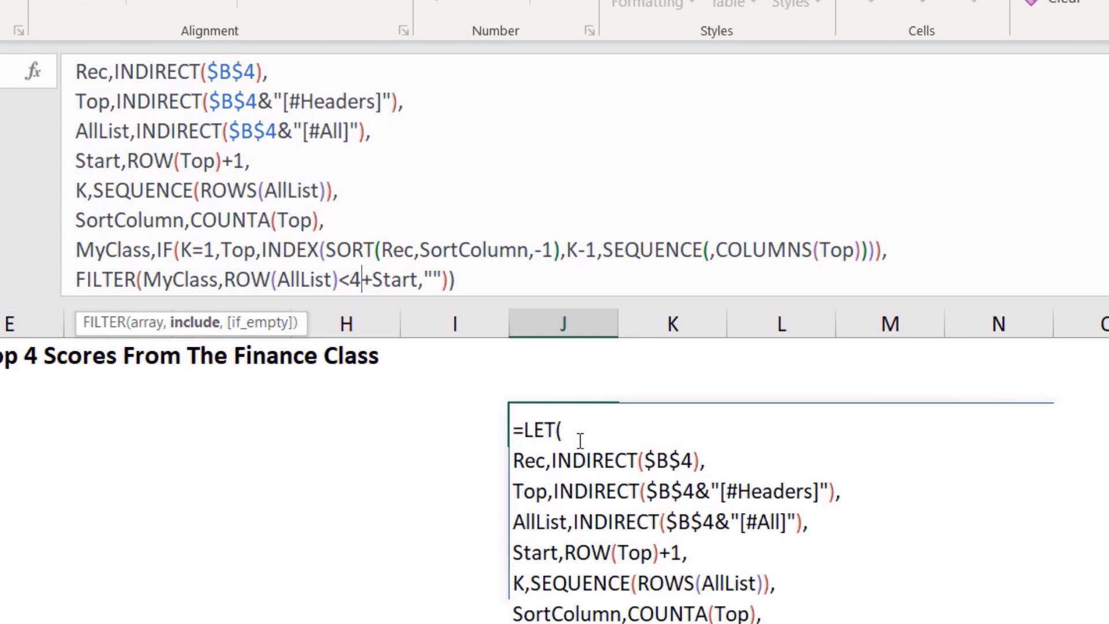
key(Return)
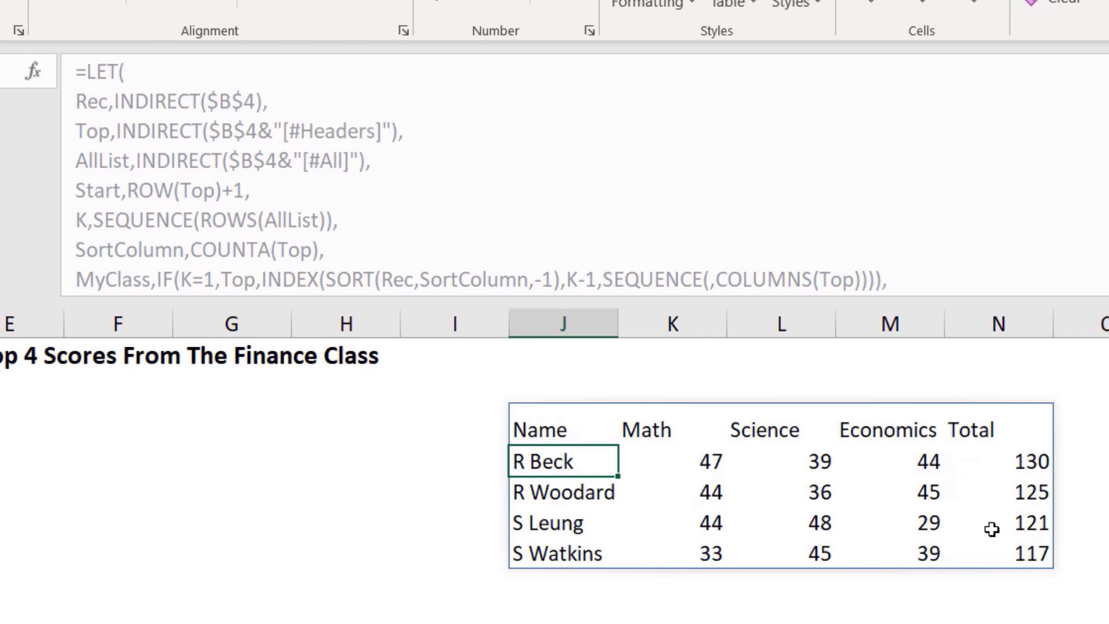
- In the J3 formula, move LET to its own line and insert an opening LAMBDA( after the equals sign
key(Up)
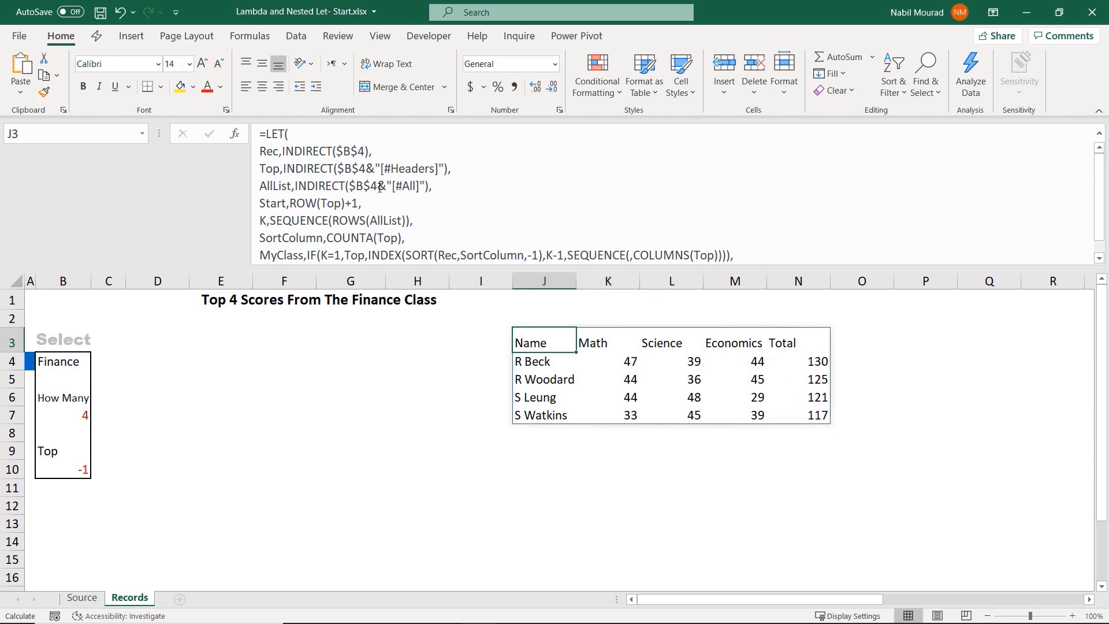
click(267, 133)
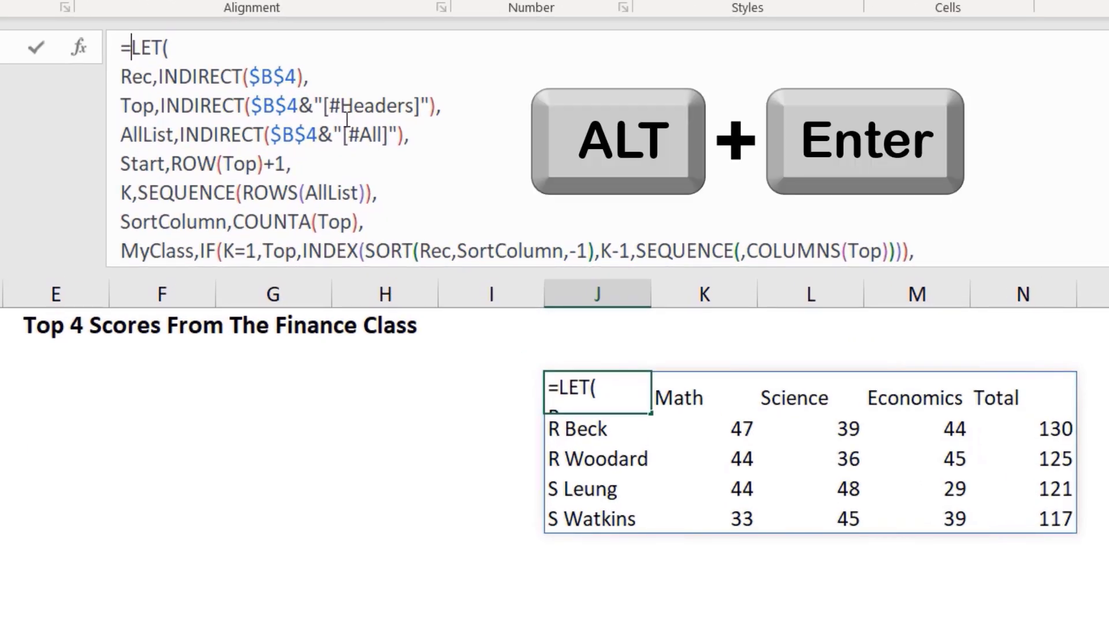
key(alt+Return)
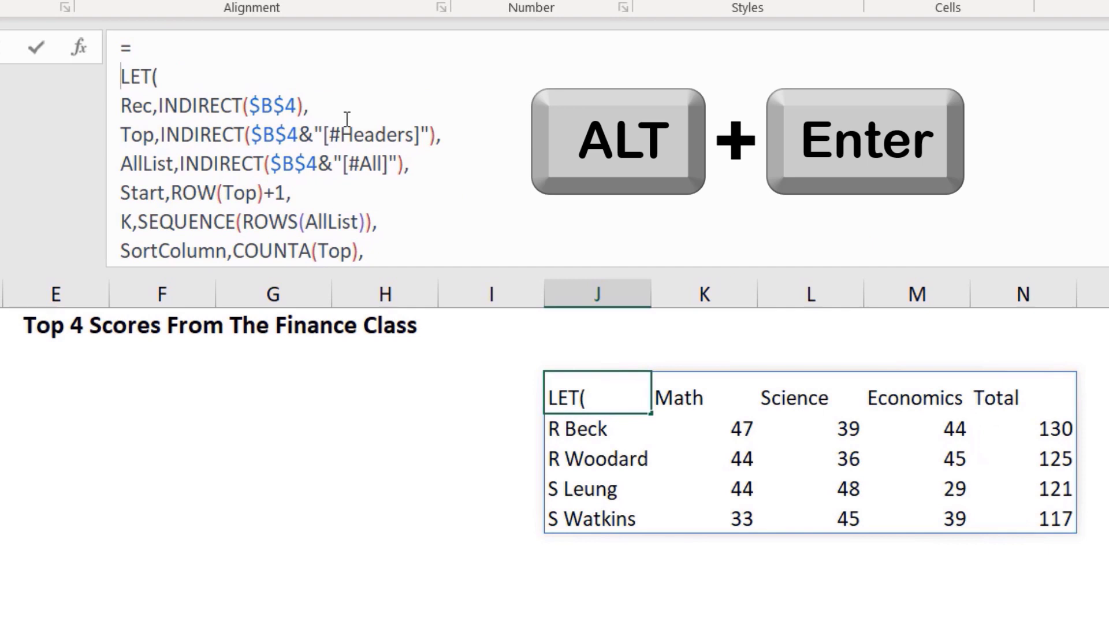
click(182, 37)
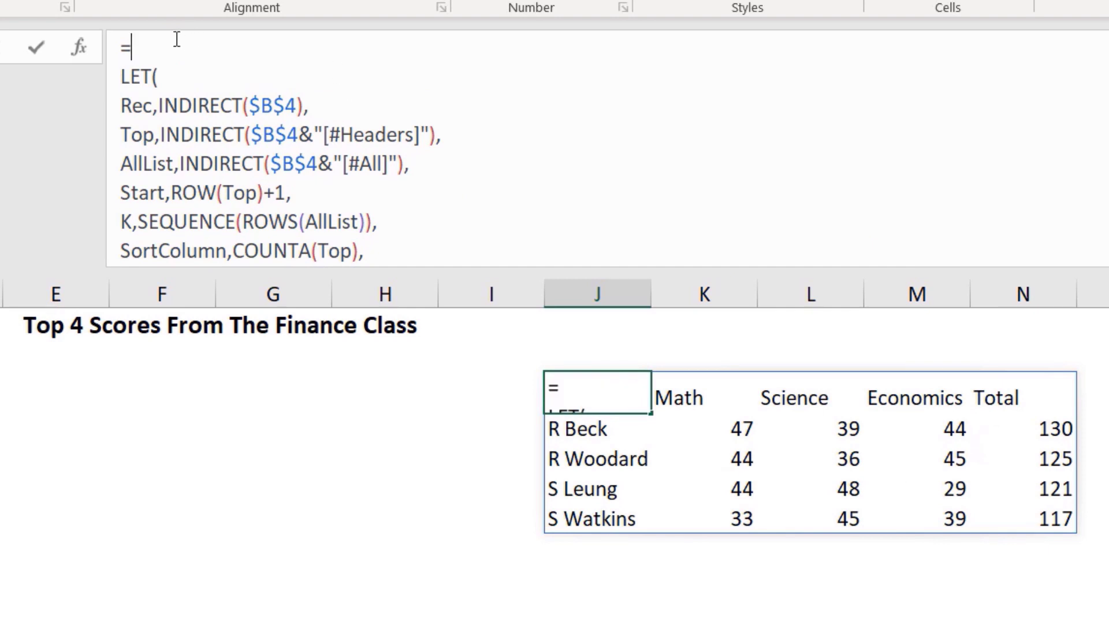
text(lambd)
key(Tab)
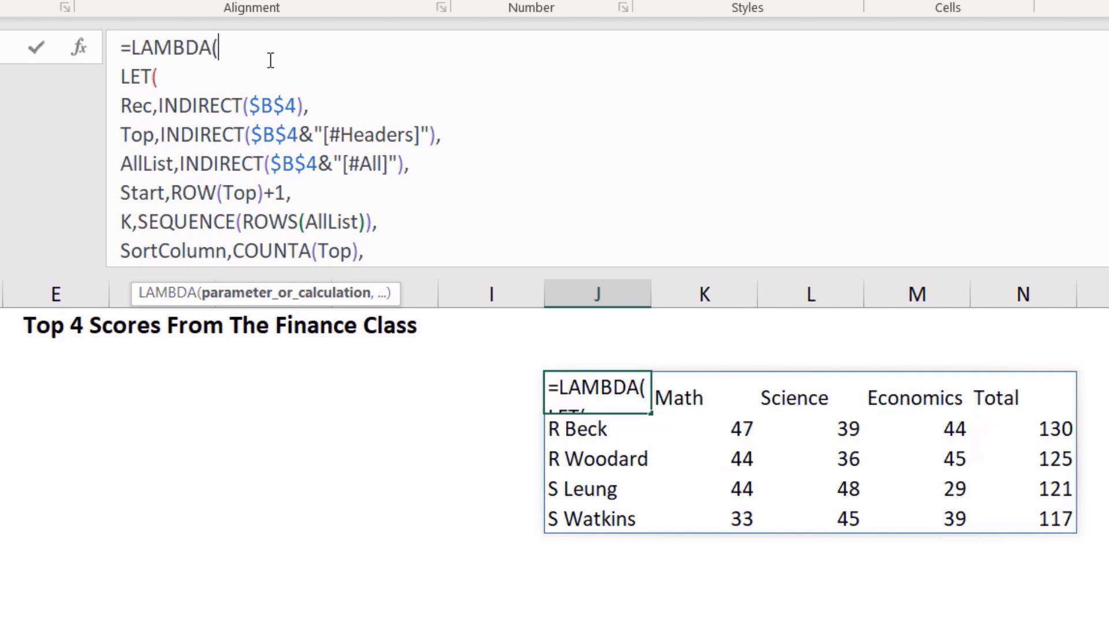
- Add HowMany and SortOrder as the parameters of the LAMBDA in the J3 formula
text(H)
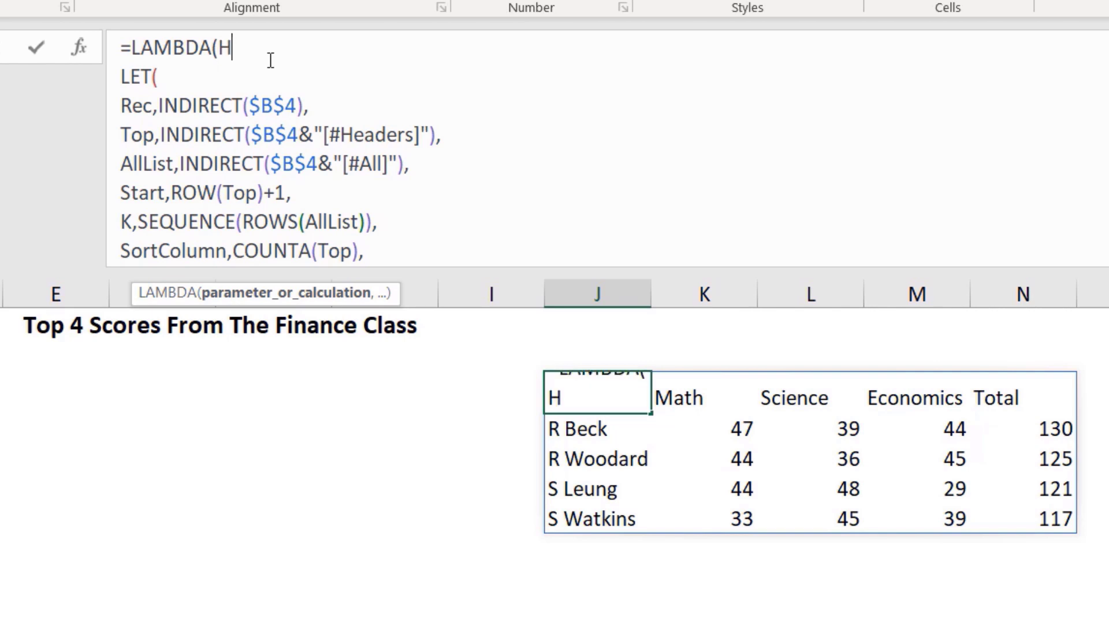
text(owMany,)
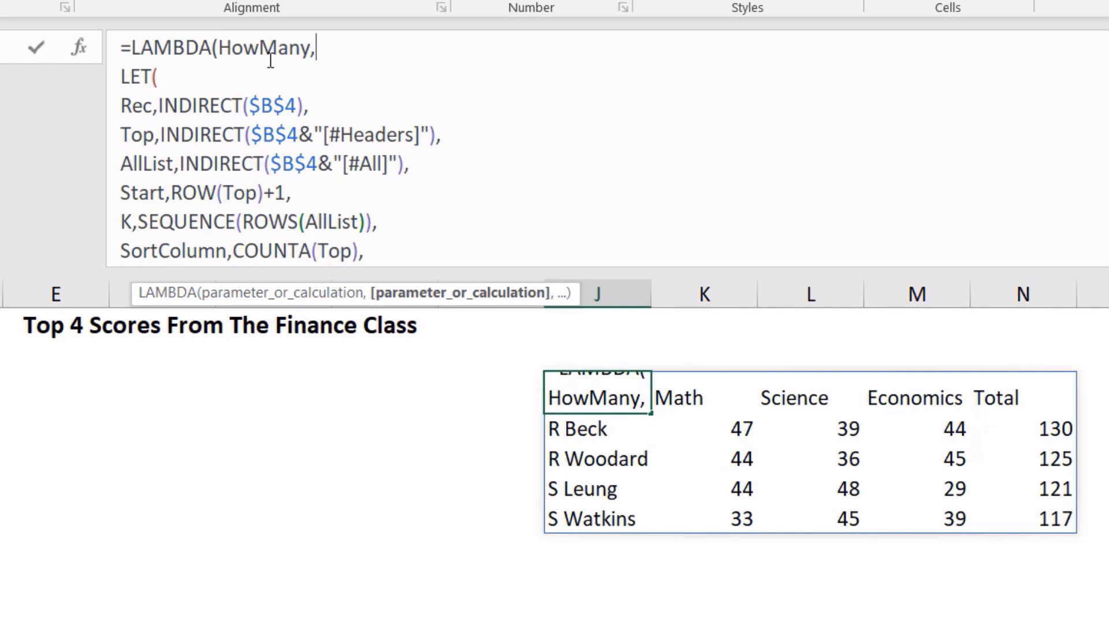
text(S)
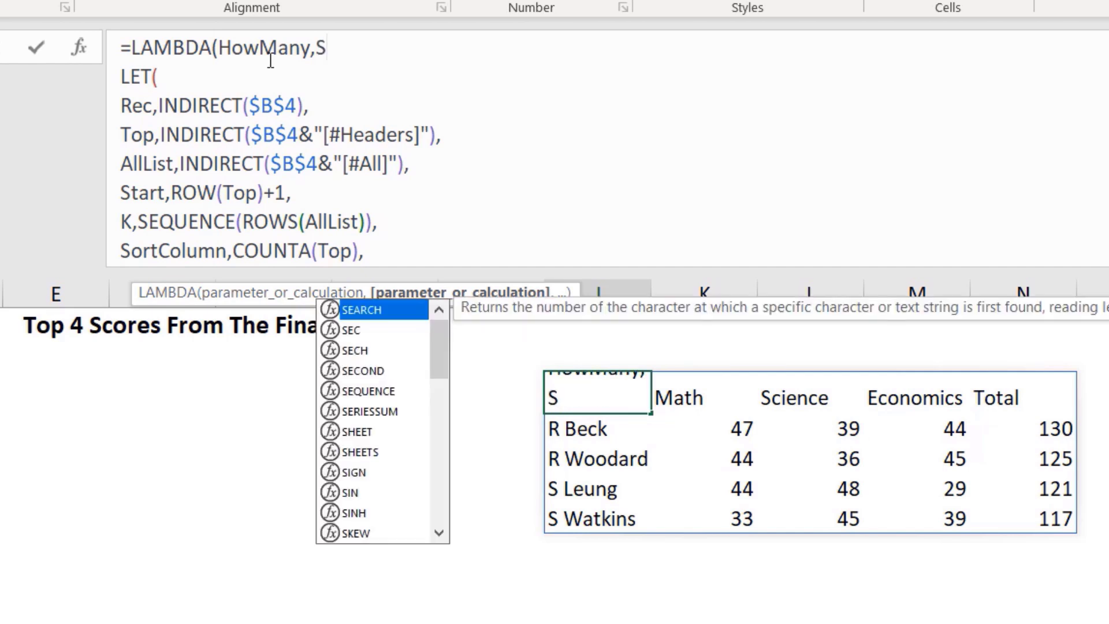
text(ort)
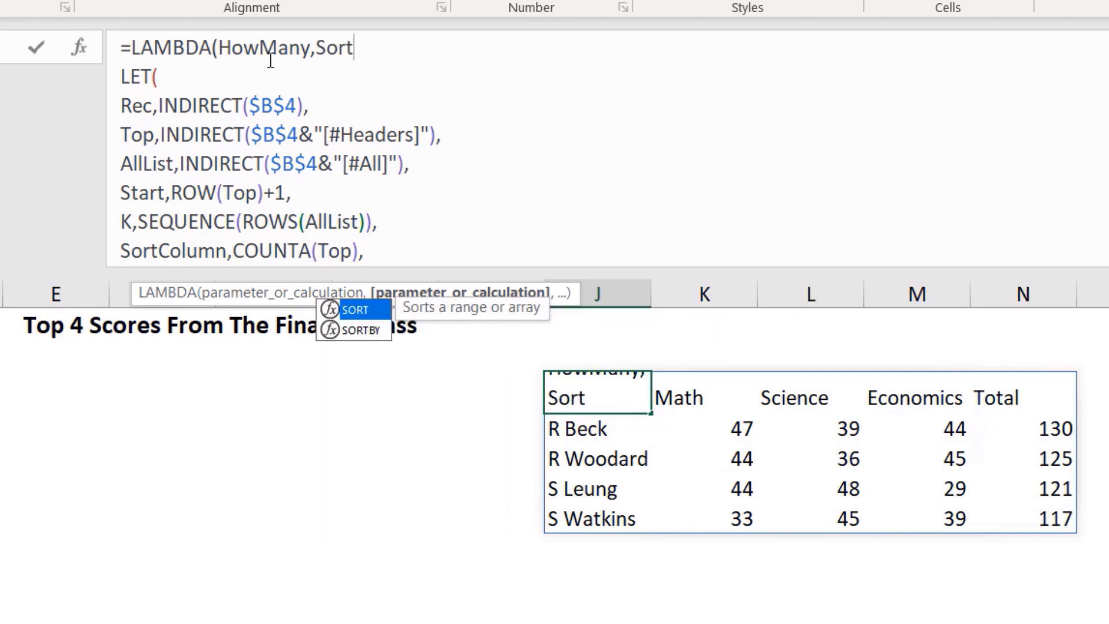
text(Order,)
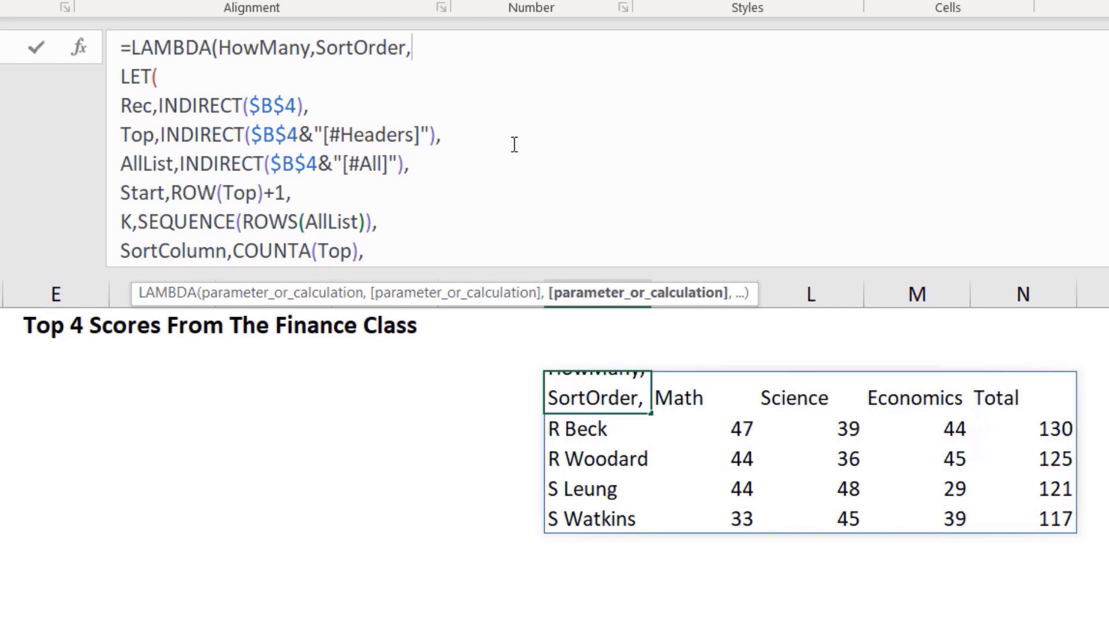
- Replace the fixed sort order in the SORT function inside MyClass with the SortOrder parameter
scroll(514, 144, down, 2)
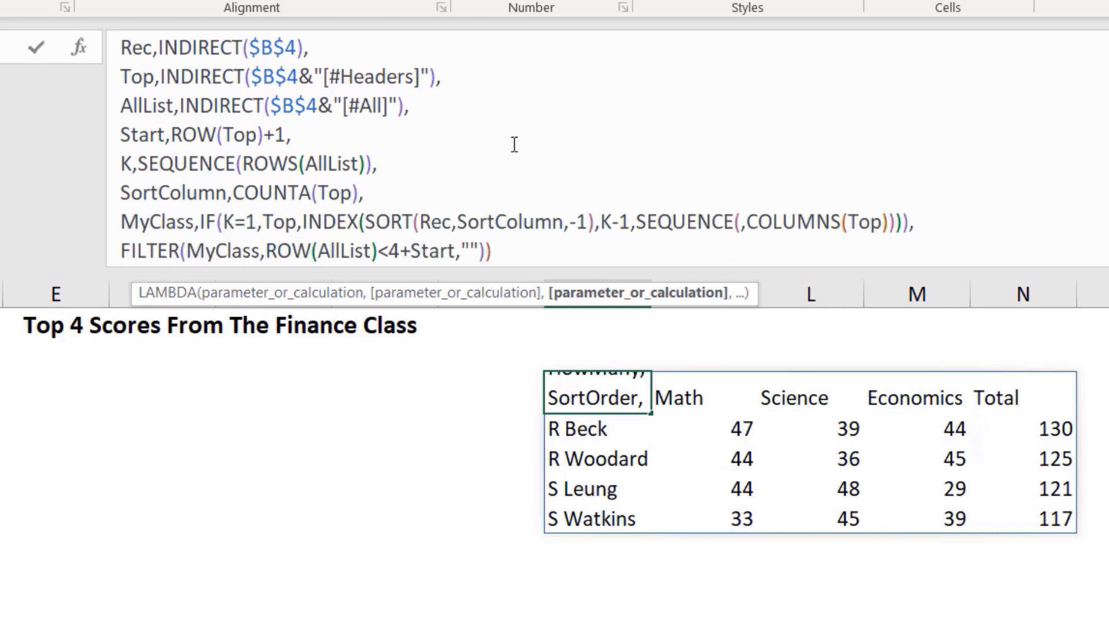
double_click(575, 219)
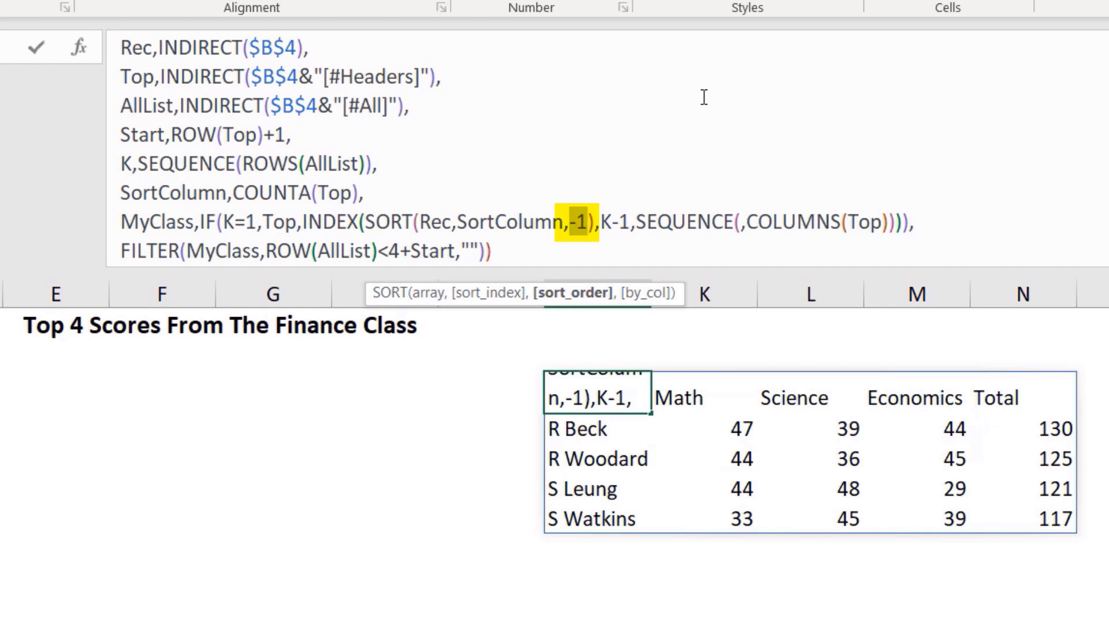
text(So)
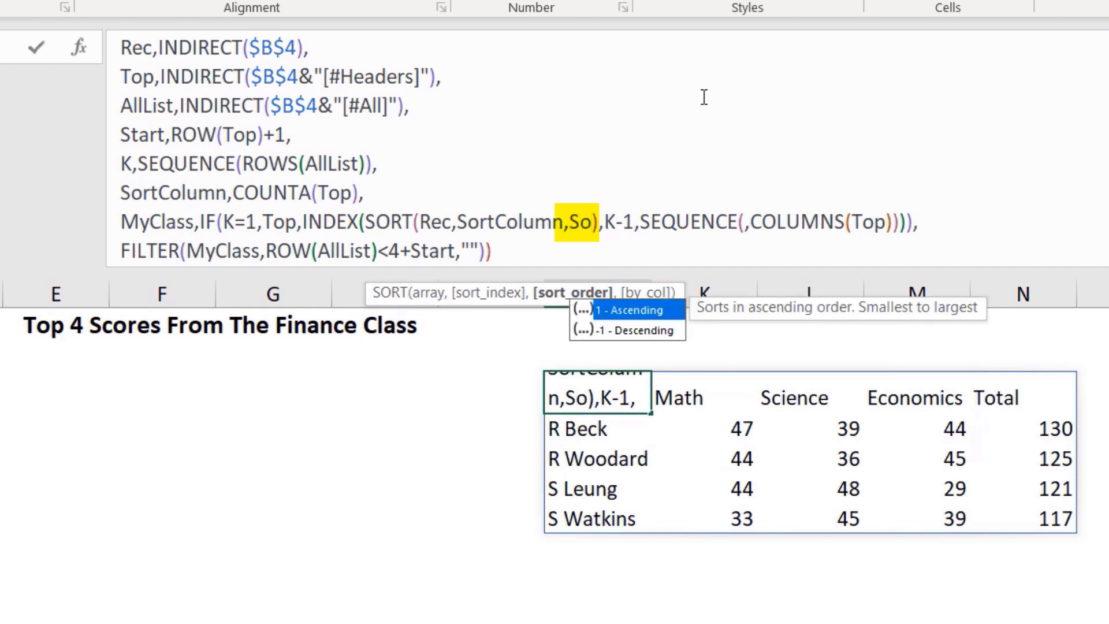
text(rtOrder)
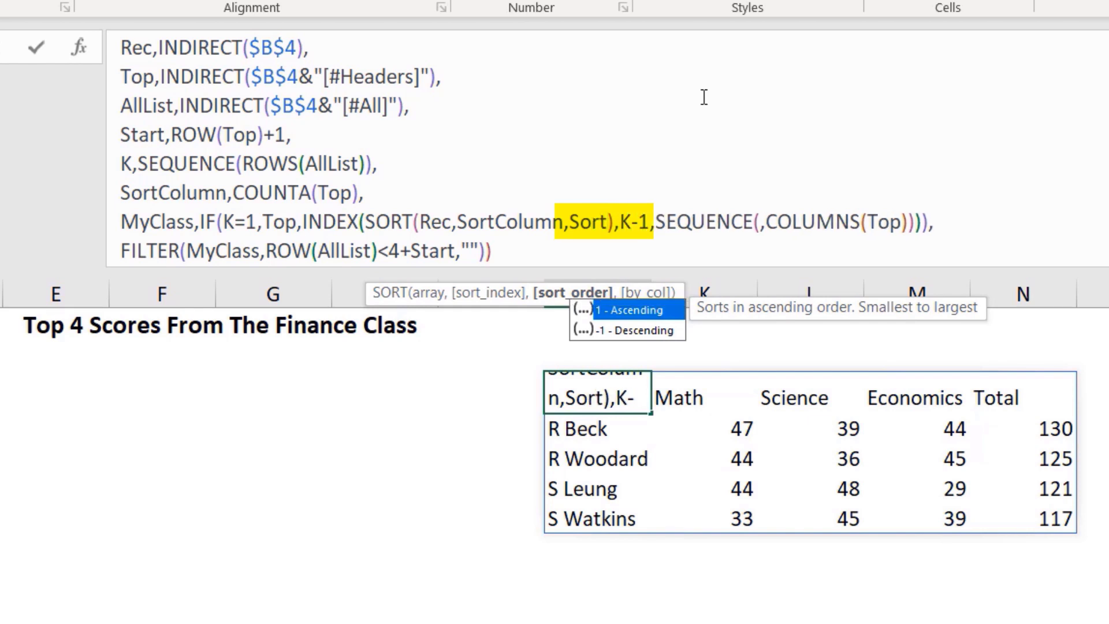
- Replace the fixed number in the FILTER condition with HowMany, making it ROW(AllList)<HowMany+Start
double_click(394, 250)
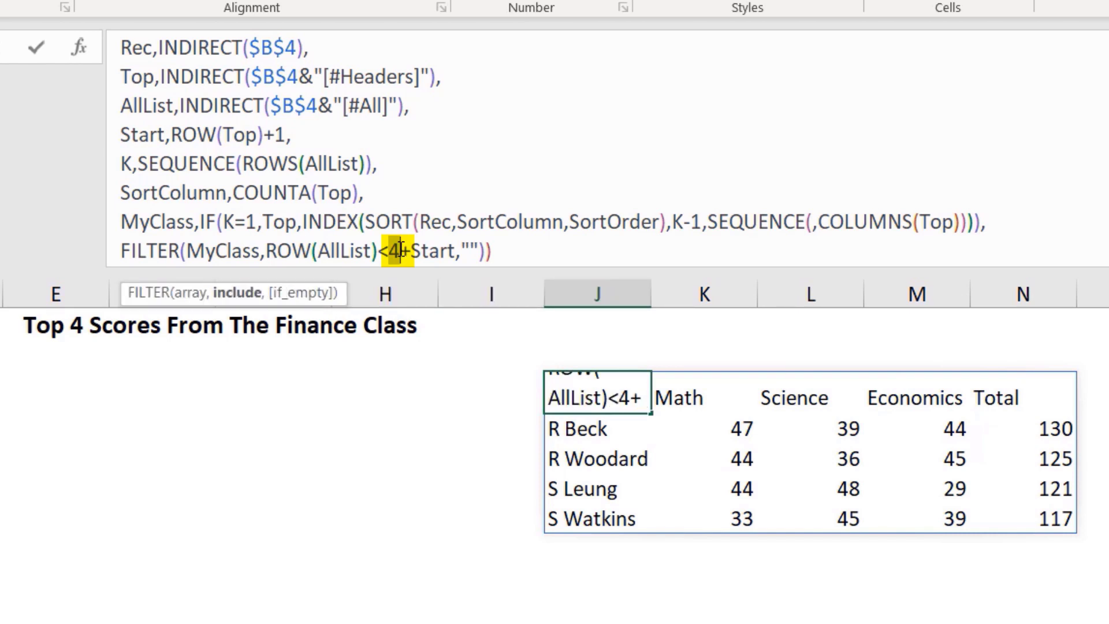
text(Howm)
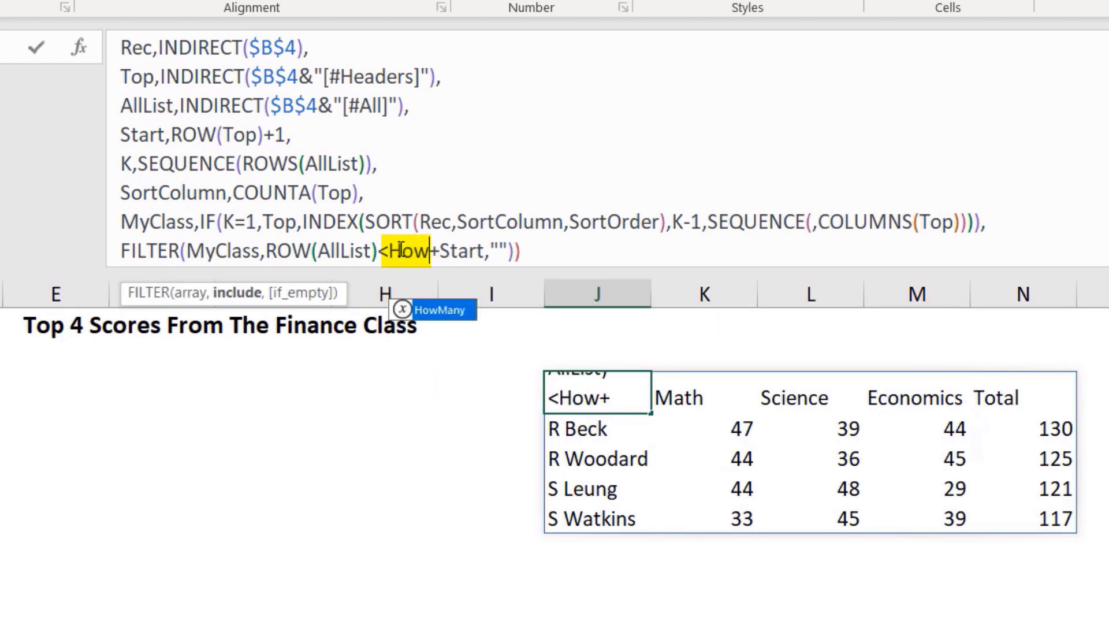
text(an)
key(Tab)
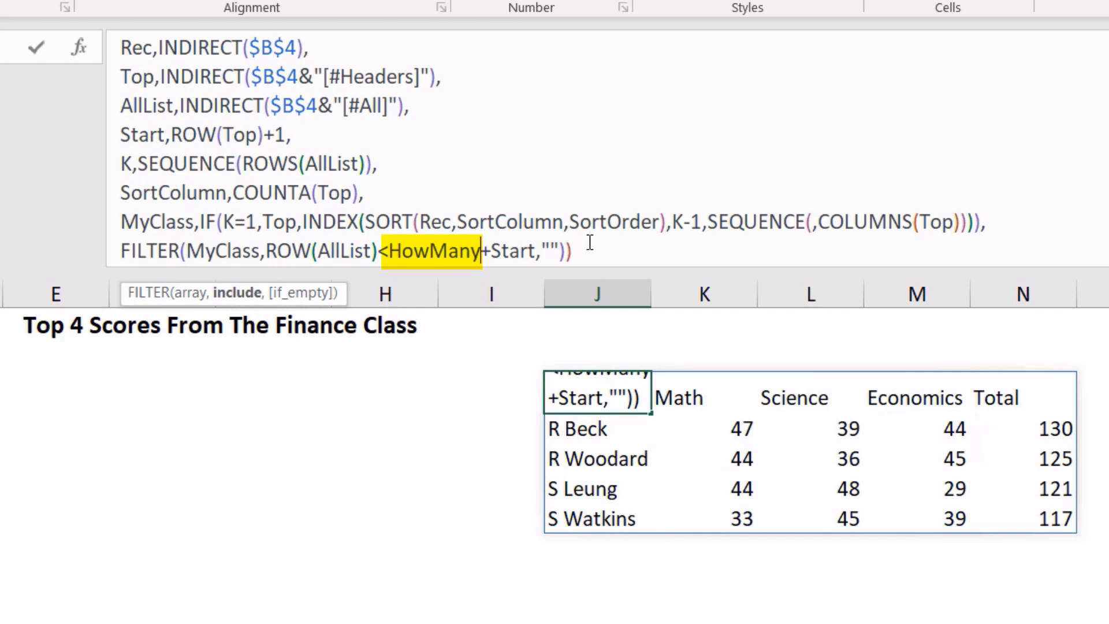
- Close the LAMBDA, append the test arguments (6,1) and enter the J3 formula
click(590, 242)
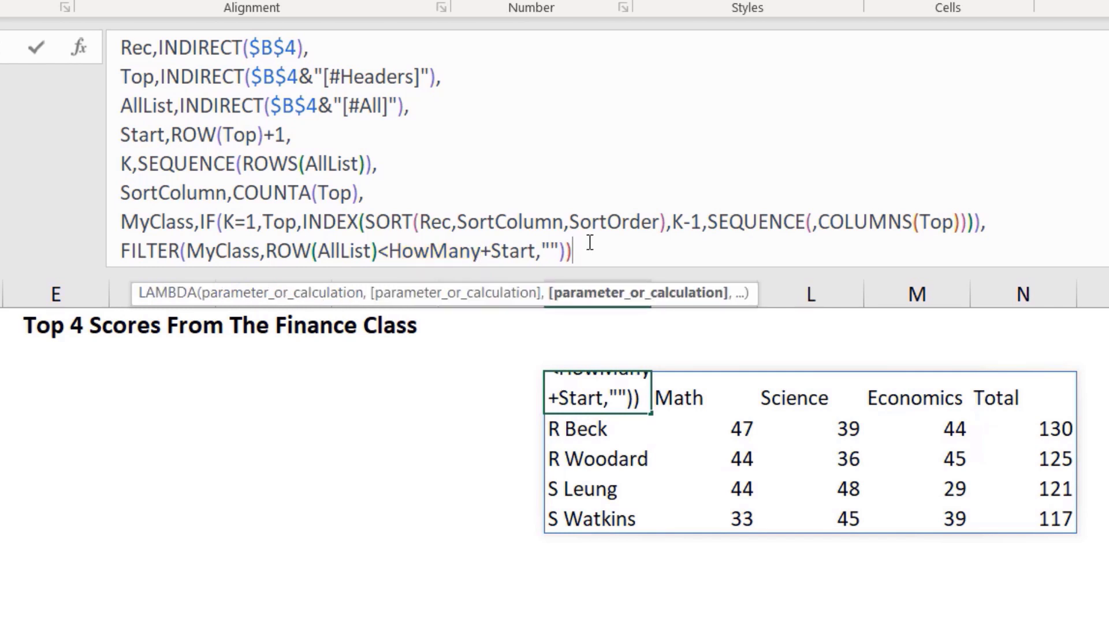
text())
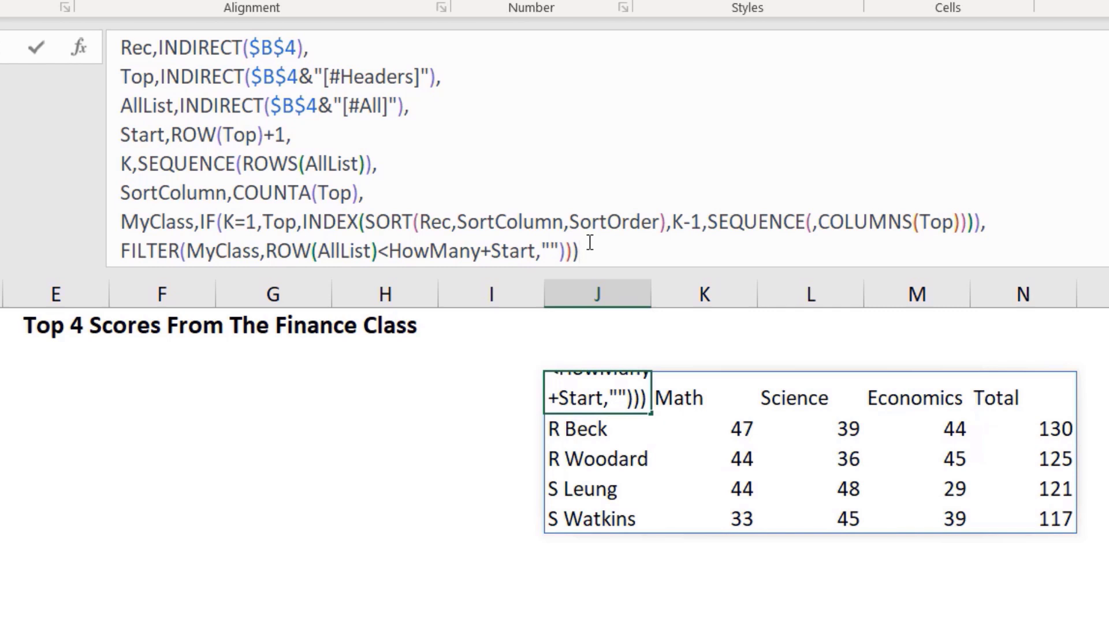
text(()
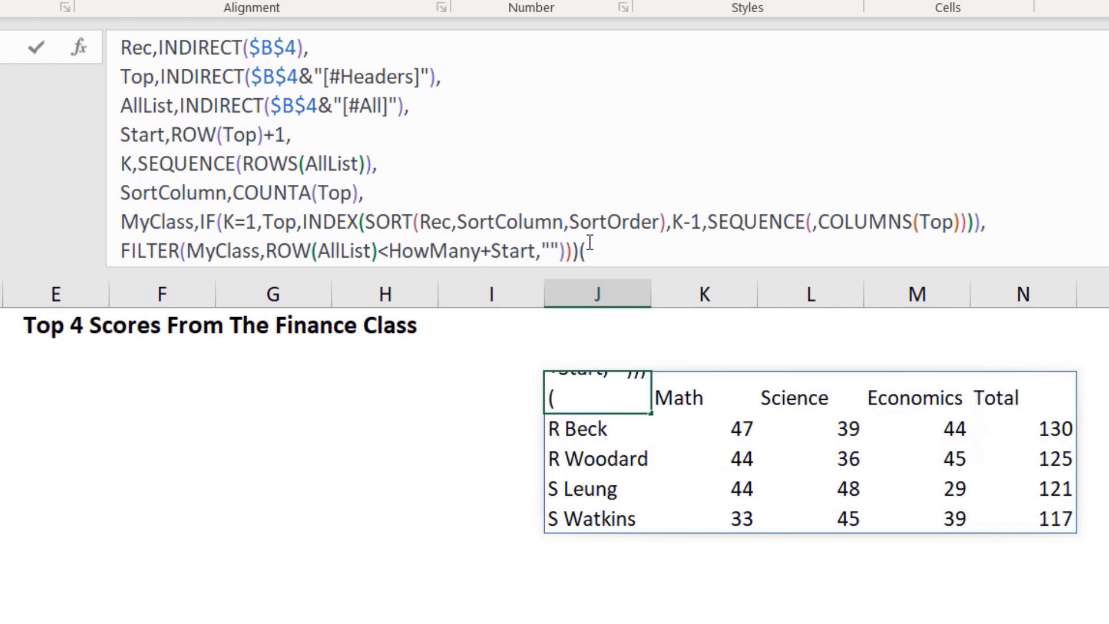
text(6)
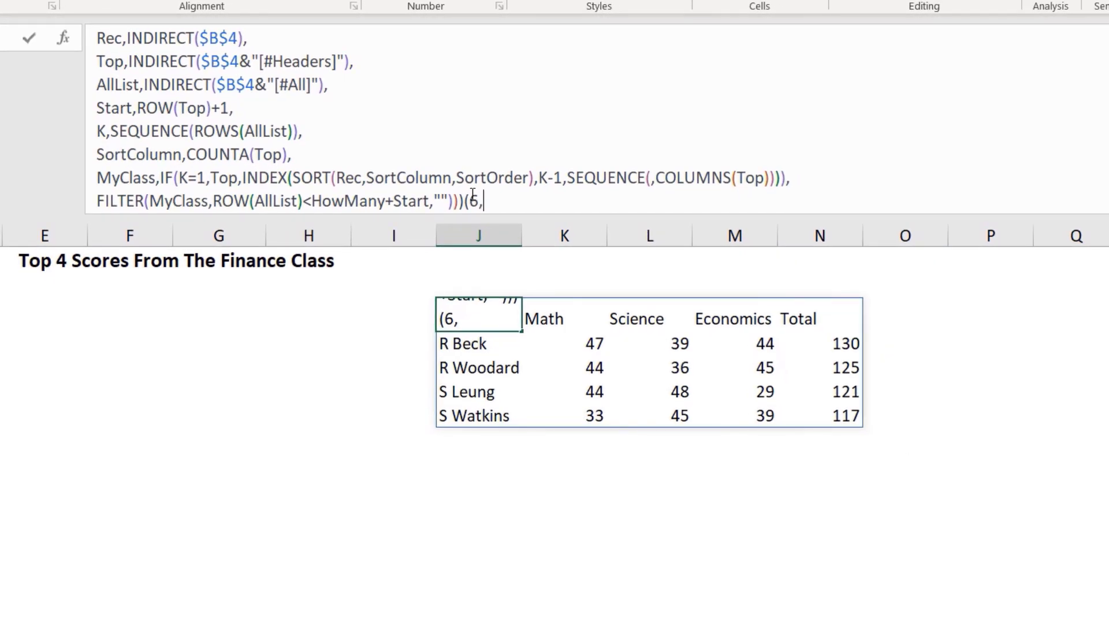
text(1))
key(Return)
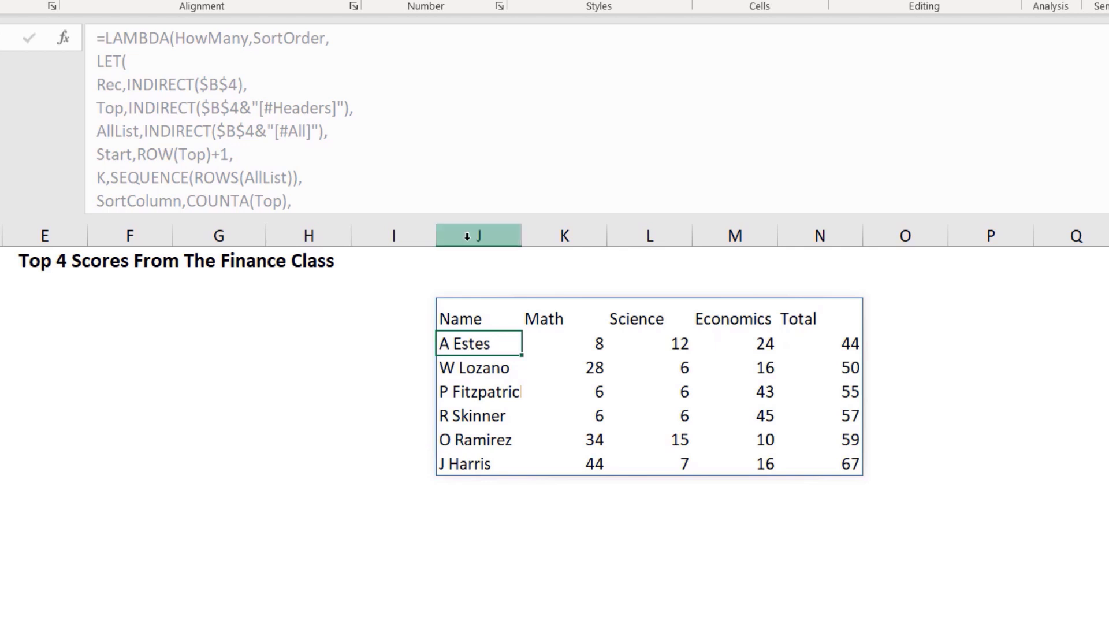
- Copy the whole LAMBDA formula from J3 without the trailing (6,1) arguments, leaving the cell unedited
click(466, 310)
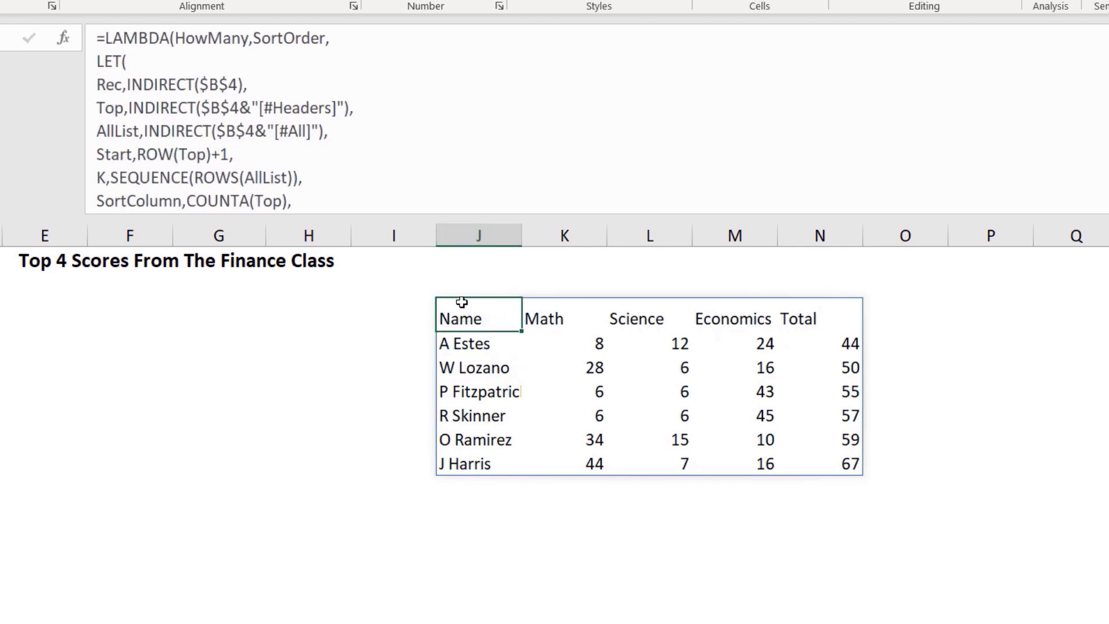
drag(98, 36, 464, 201)
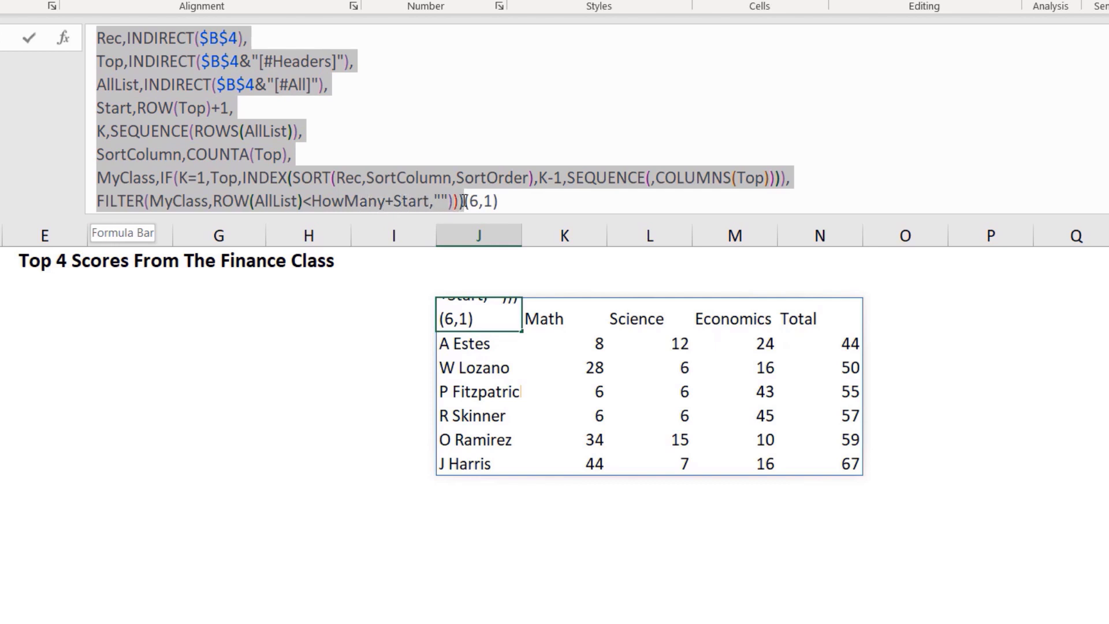
key(ctrl+c)
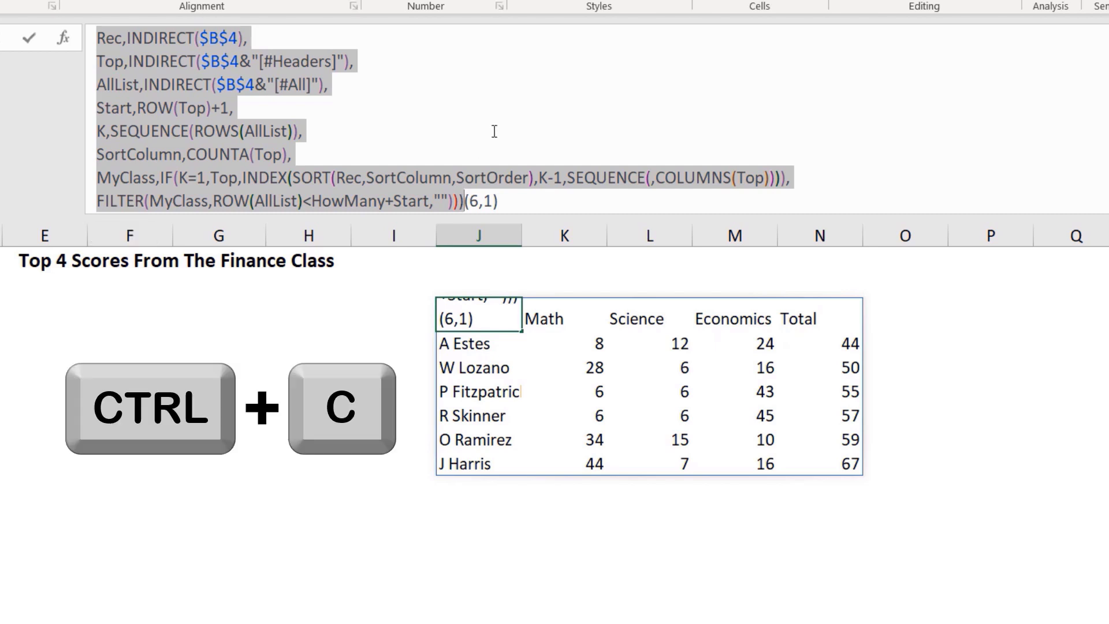
key(Escape)
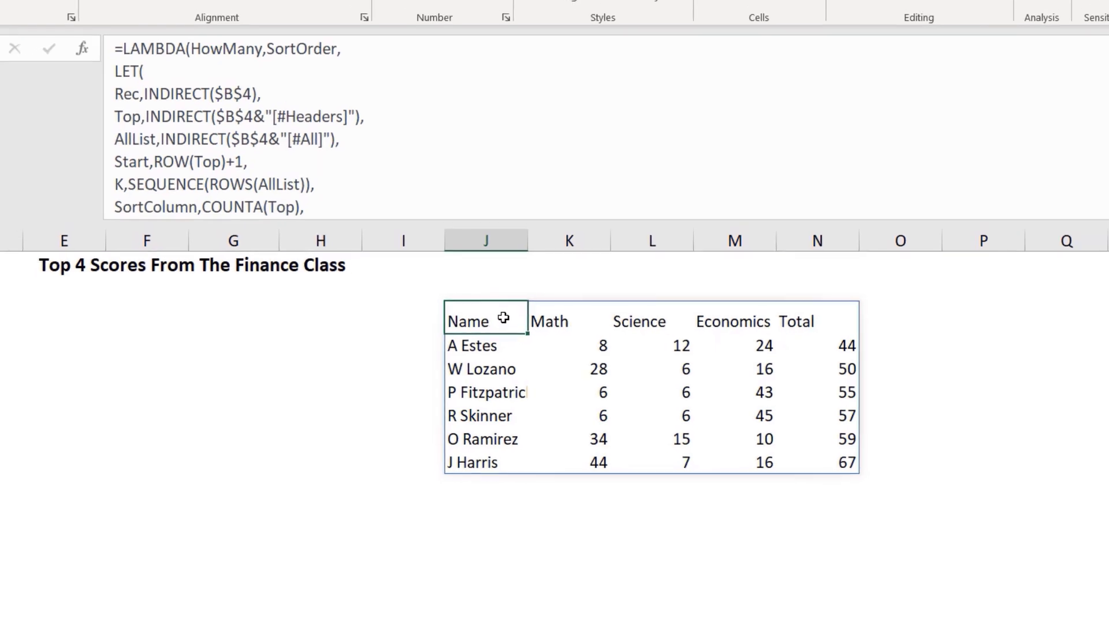
- Delete the formula in J3 and collapse the expanded formula bar
key(Delete)
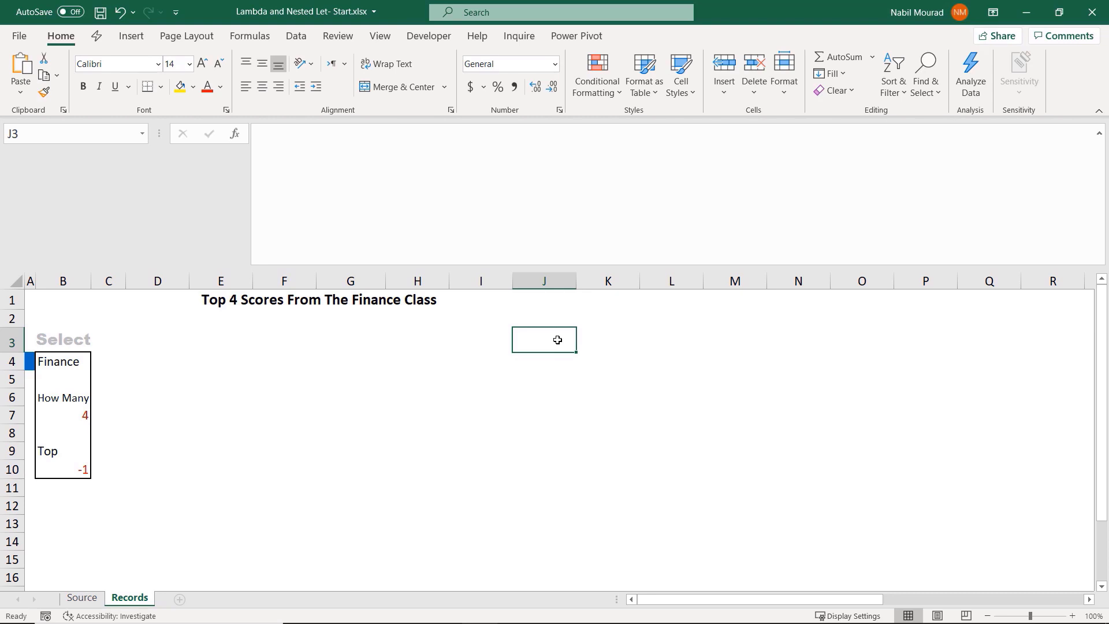
key(ctrl+shift+u)
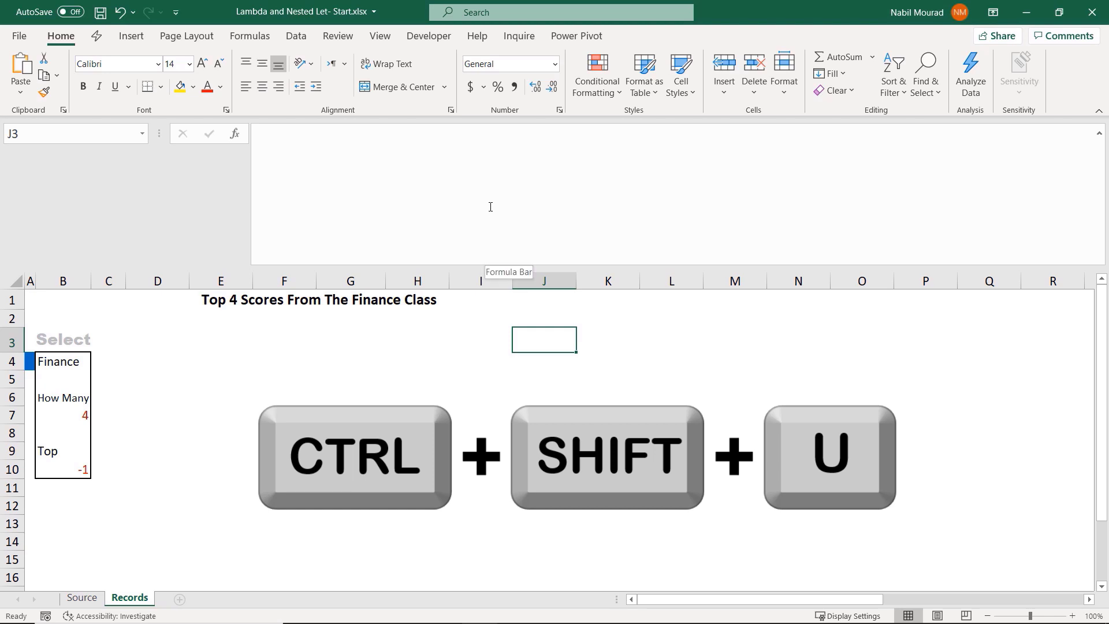
key(ctrl+shift+u)
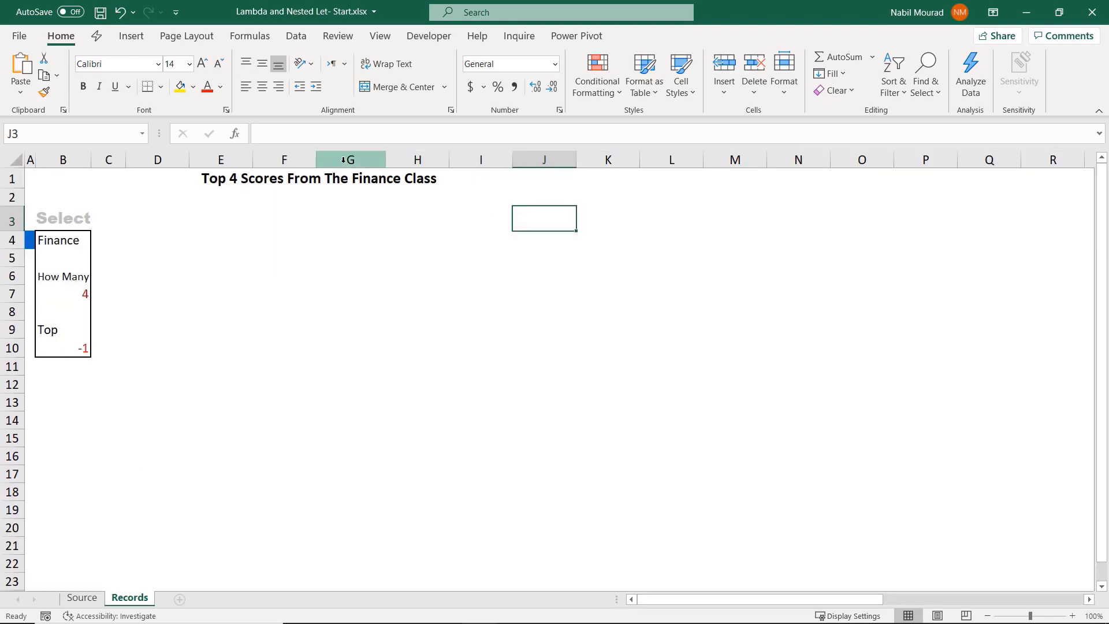
- Start a new workbook-scoped defined name, enter the author's first name as its name, and widen the dialog
click(254, 35)
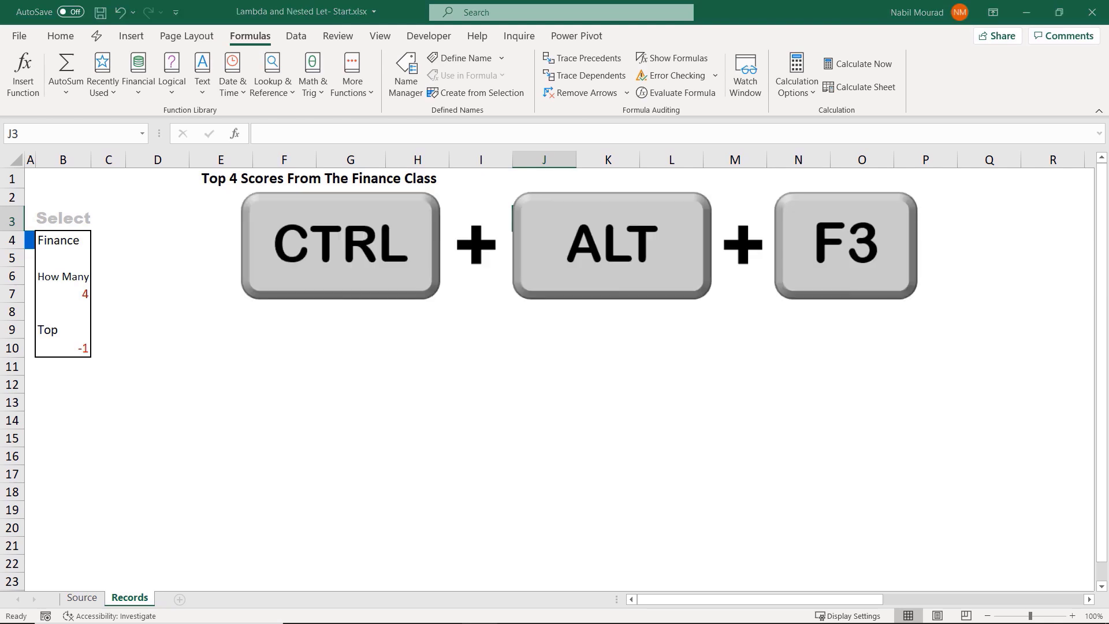
key(ctrl+alt+F3)
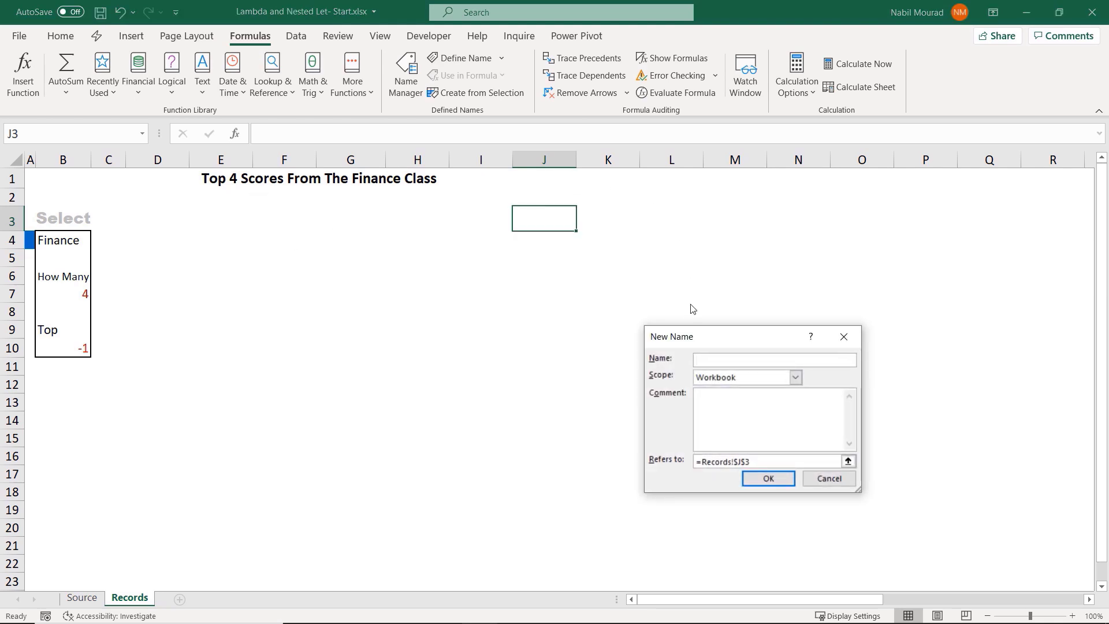
drag(716, 345, 360, 282)
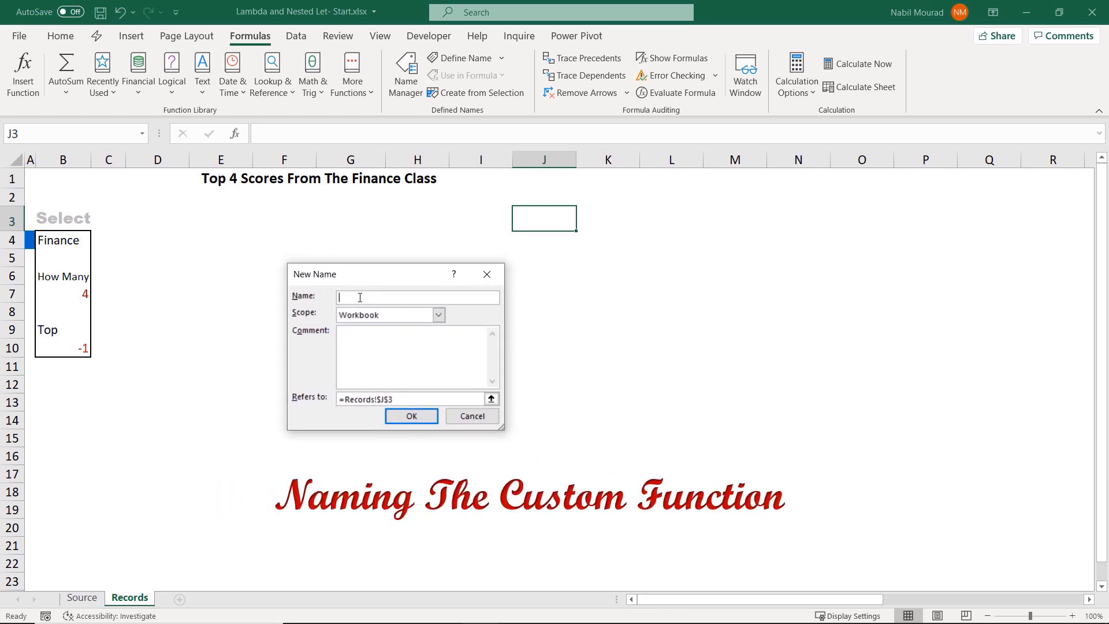
text(Nabil)
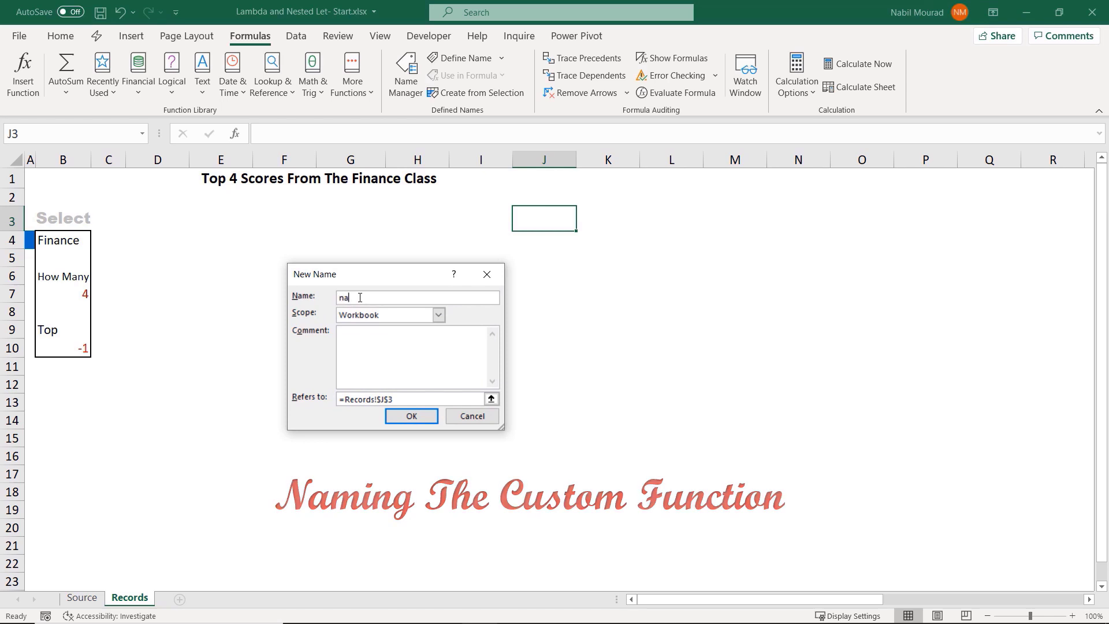
drag(505, 348, 899, 348)
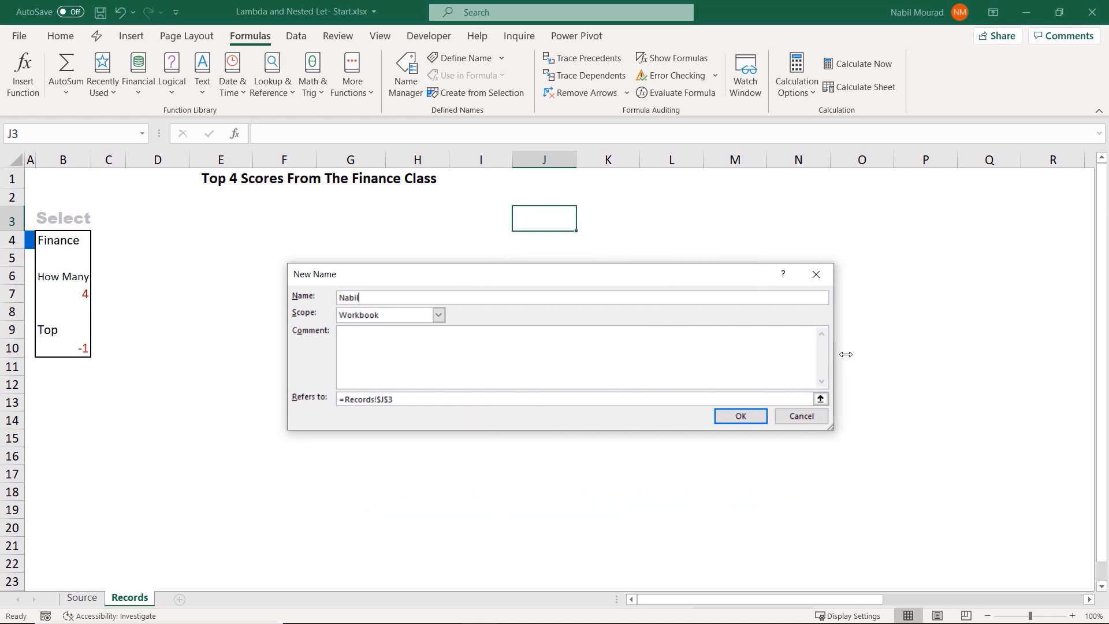
- Replace the new name's cell reference with the copied LAMBDA formula
click(416, 399)
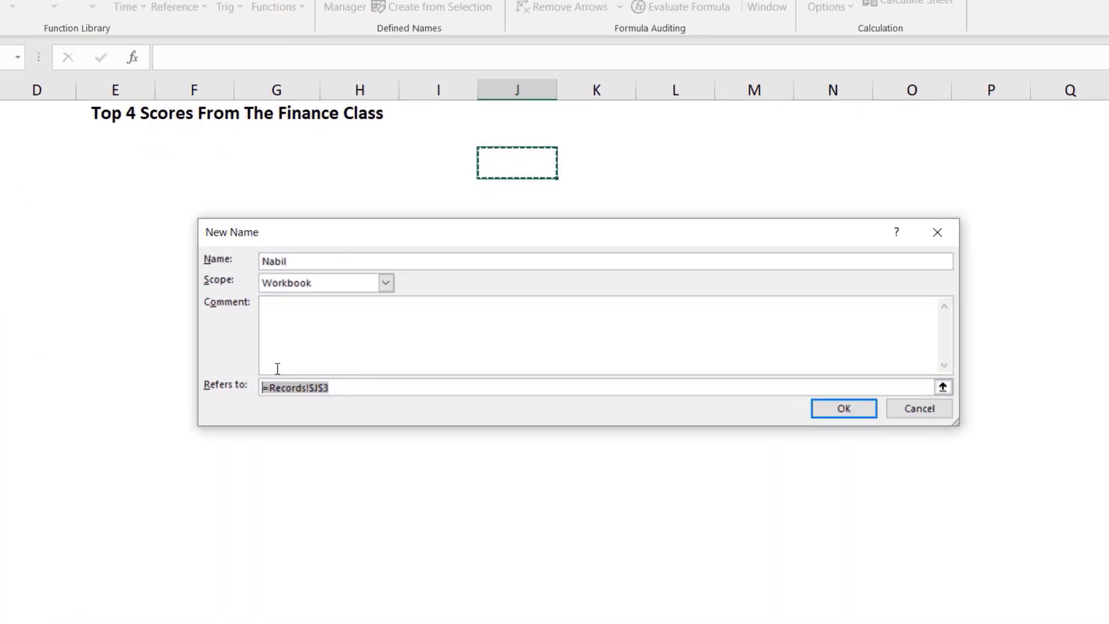
key(BackSpace)
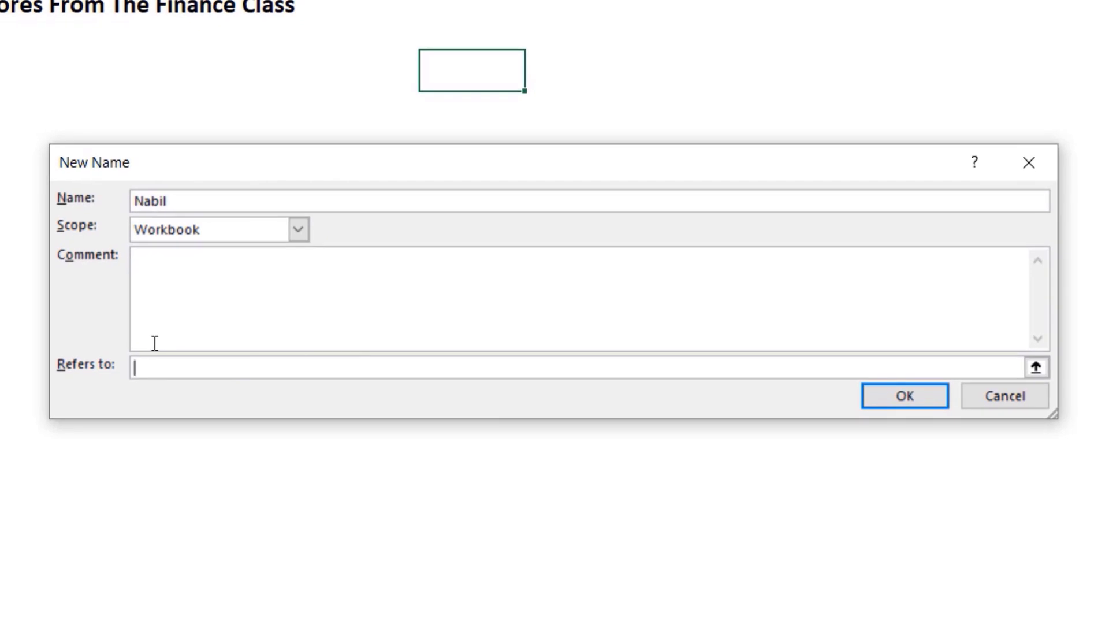
key(ctrl+v)
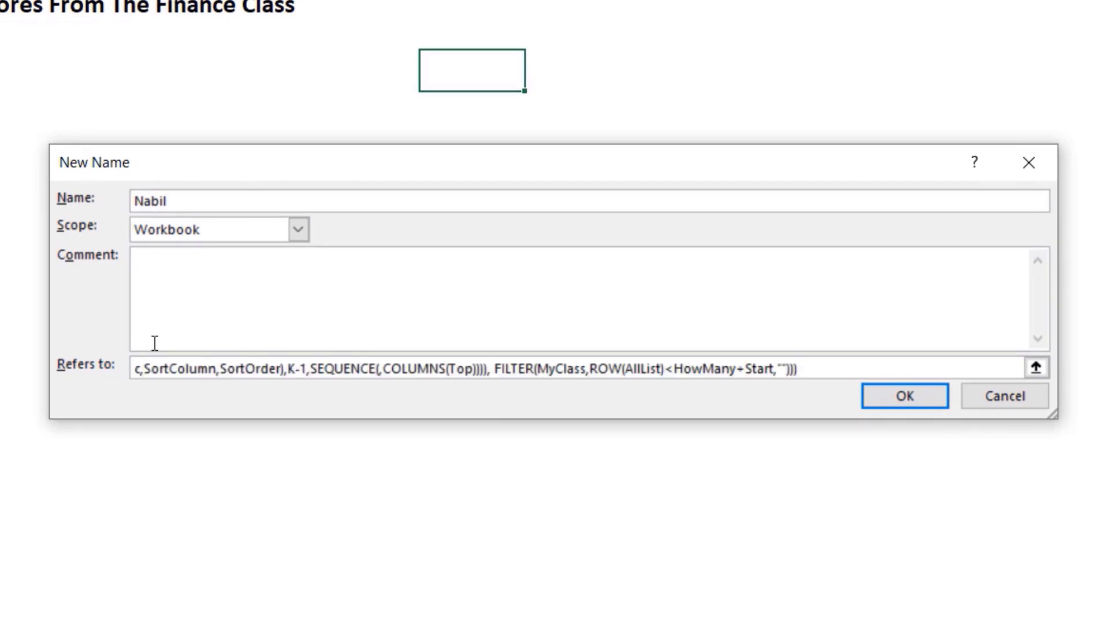
- Add the comment "Select How Many Records to Extract and Specify the Sorting Order (1 for Ascending/ Bottom Scores, -1 for Descending/ Top Scores"
click(140, 264)
key(ctrl+v)
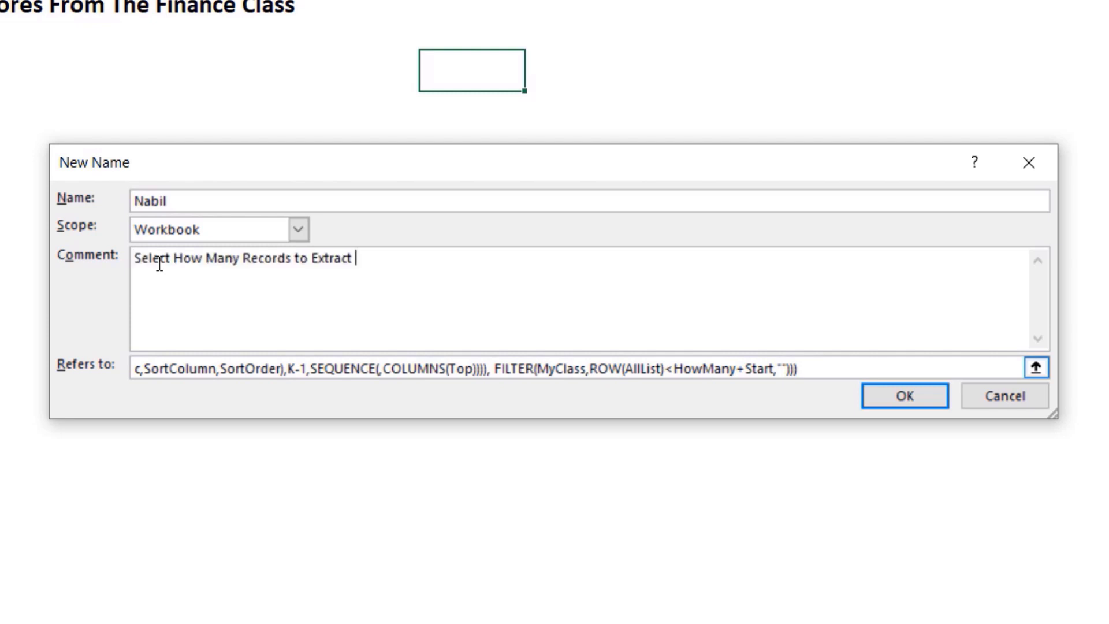
key(ctrl+v)
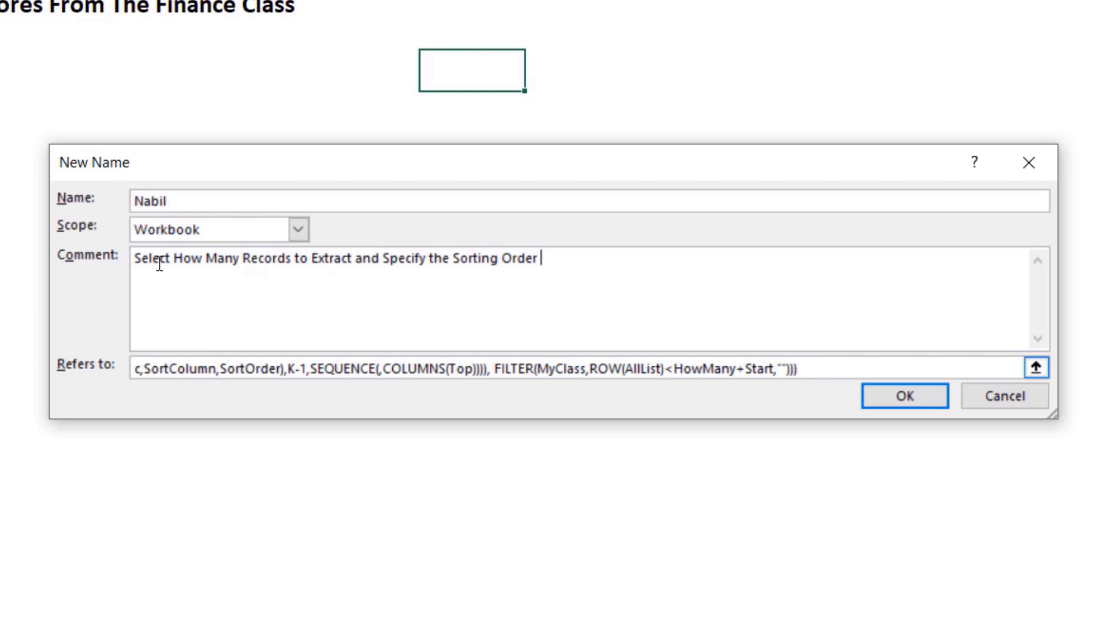
key(ctrl+v)
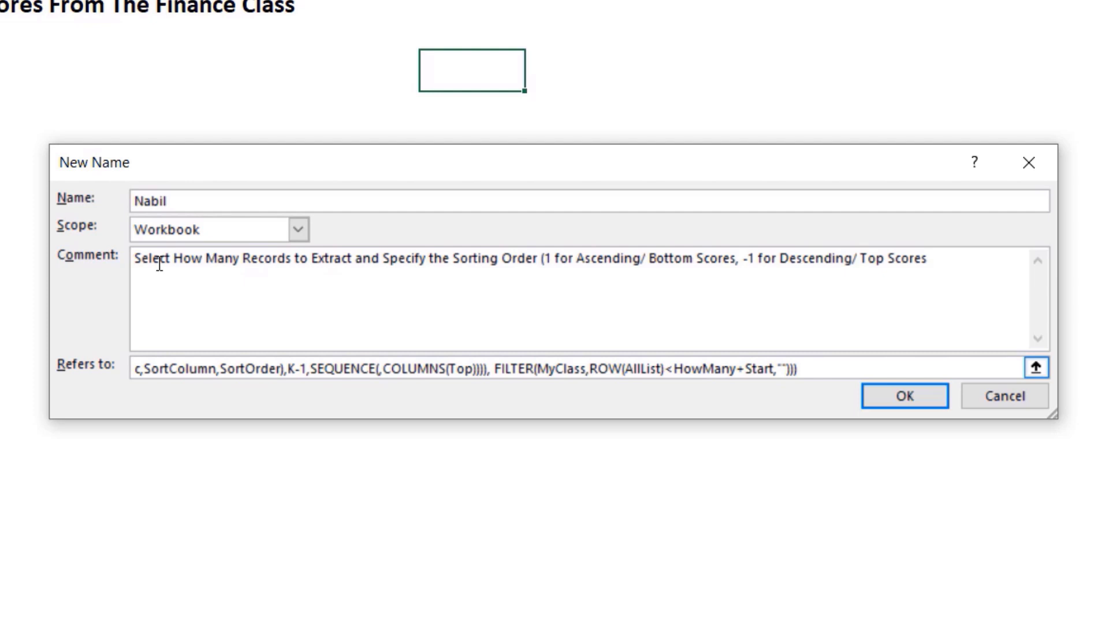
- Add the closing parenthesis to the new name's comment and save the defined name
text())
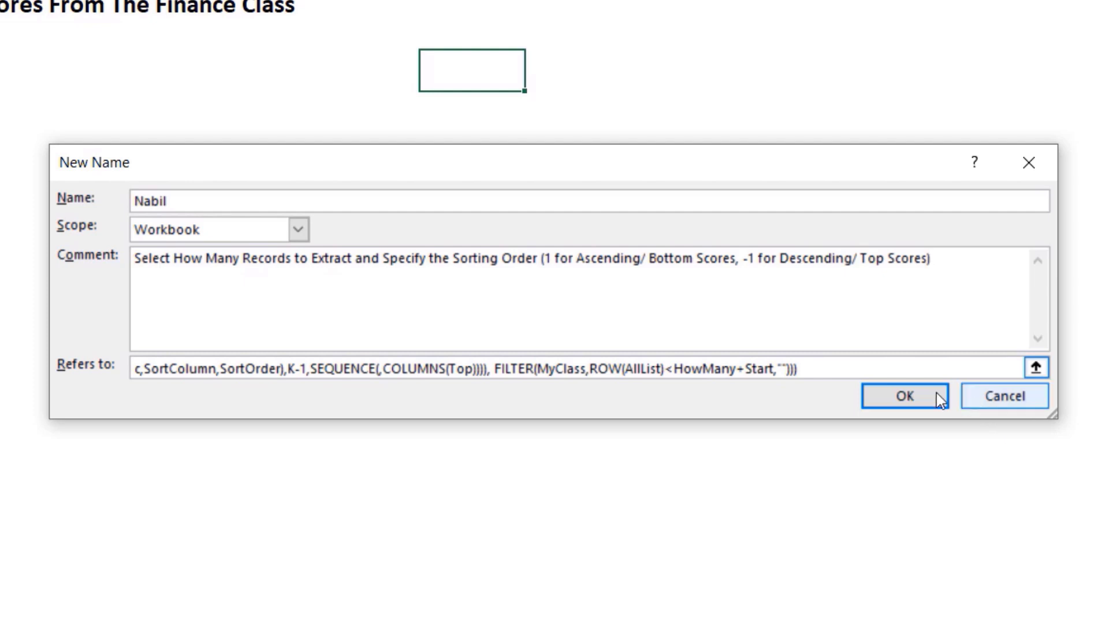
click(905, 399)
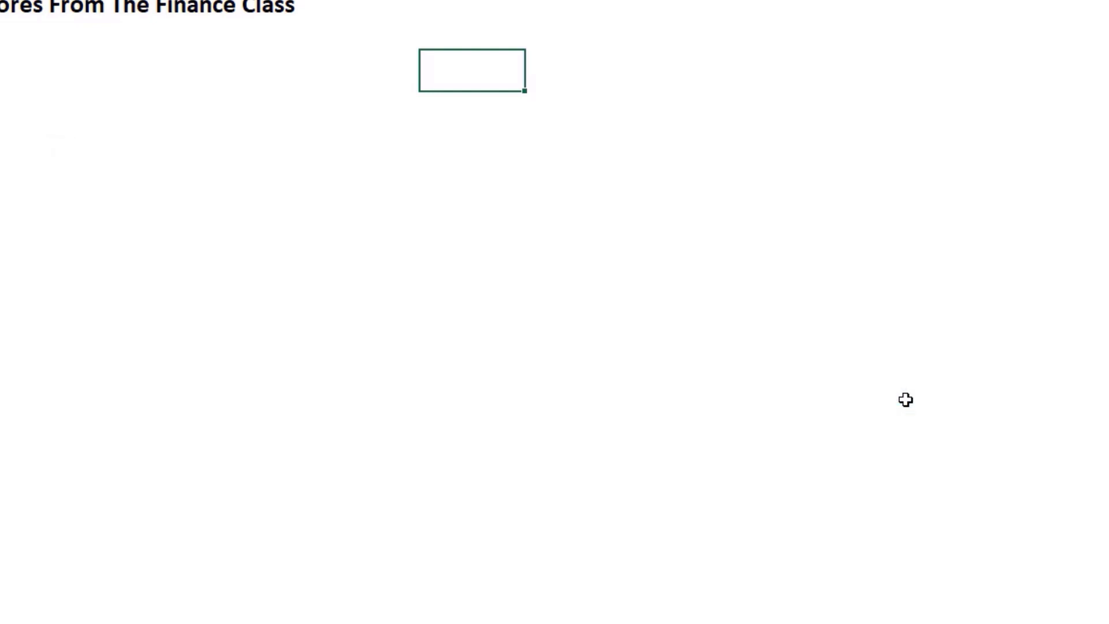
- Enter the custom function named after the author in D3, with B7 as HowMany and B10 as SortOrder
click(203, 302)
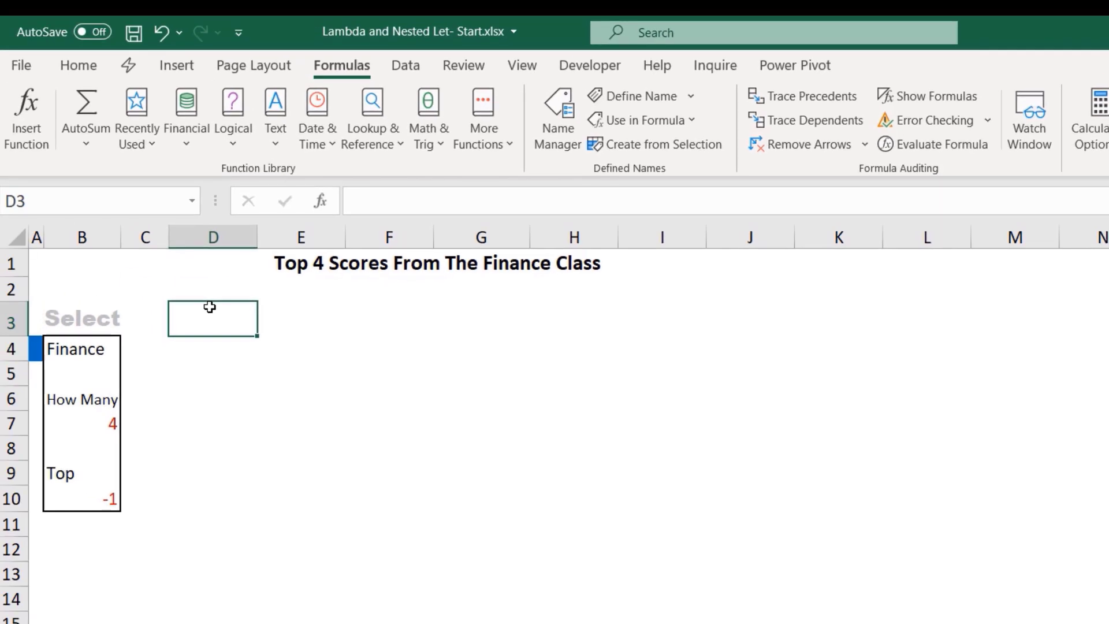
text(=nabi)
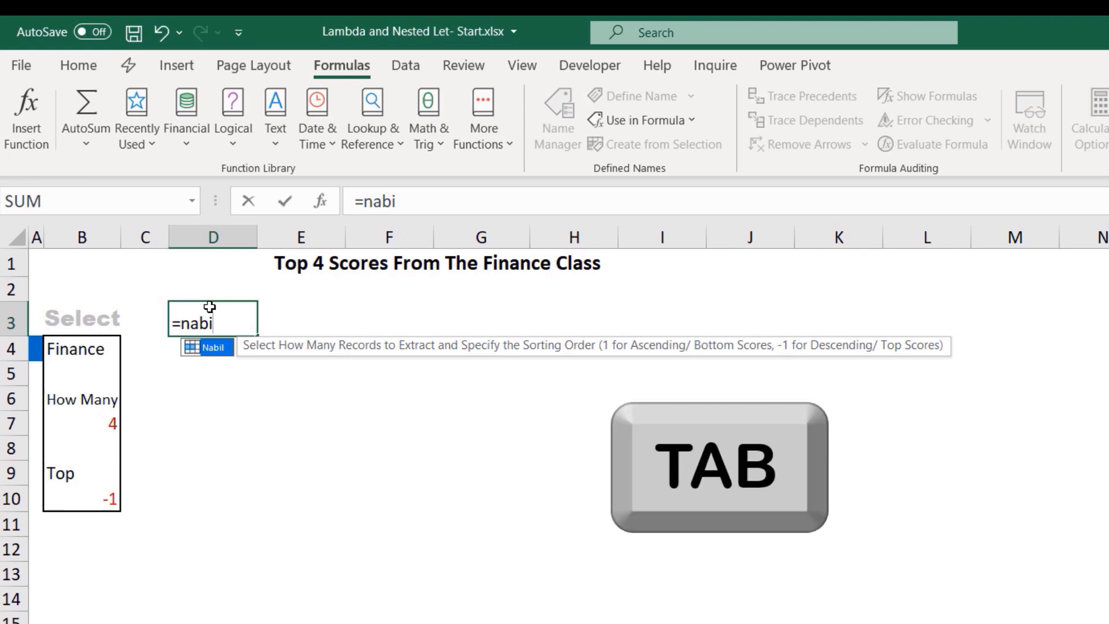
key(Tab)
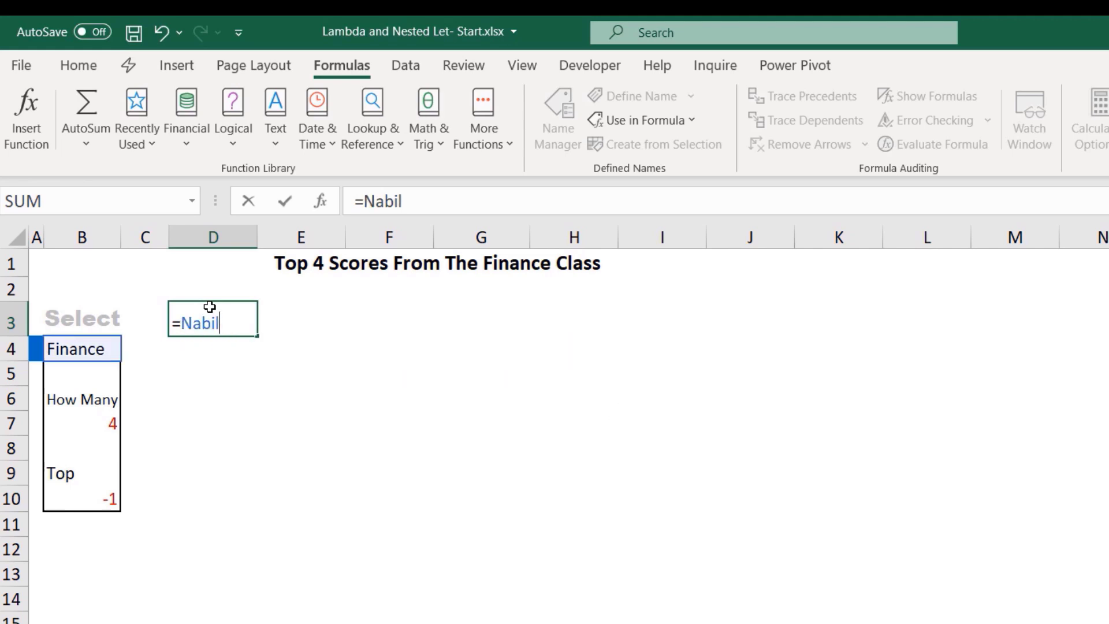
text(()
click(90, 423)
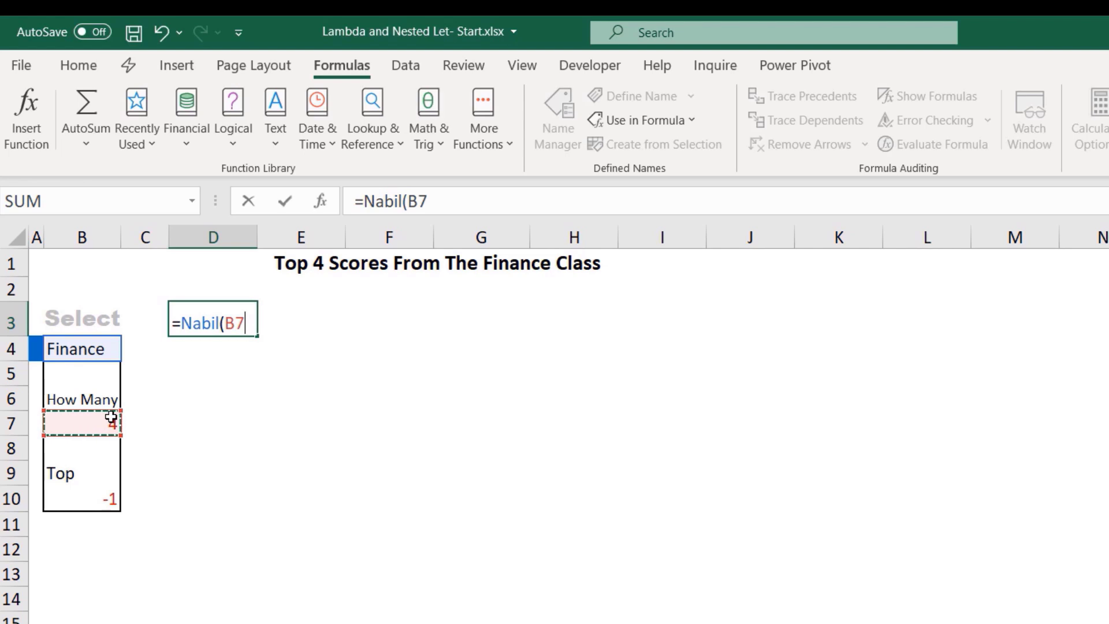
text(,)
click(96, 497)
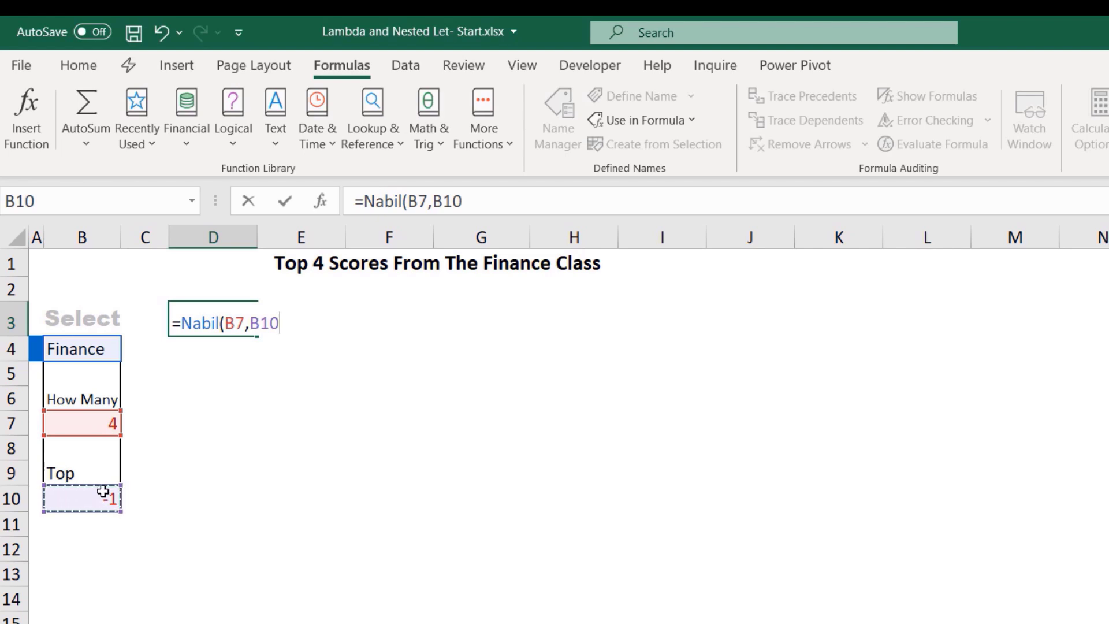
text())
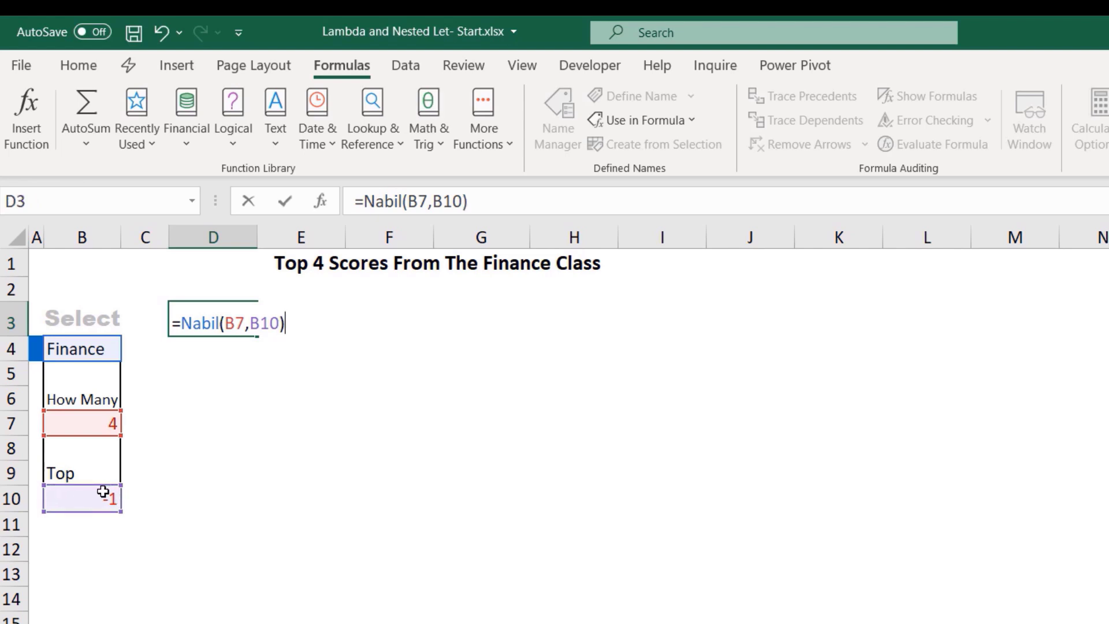
key(Return)
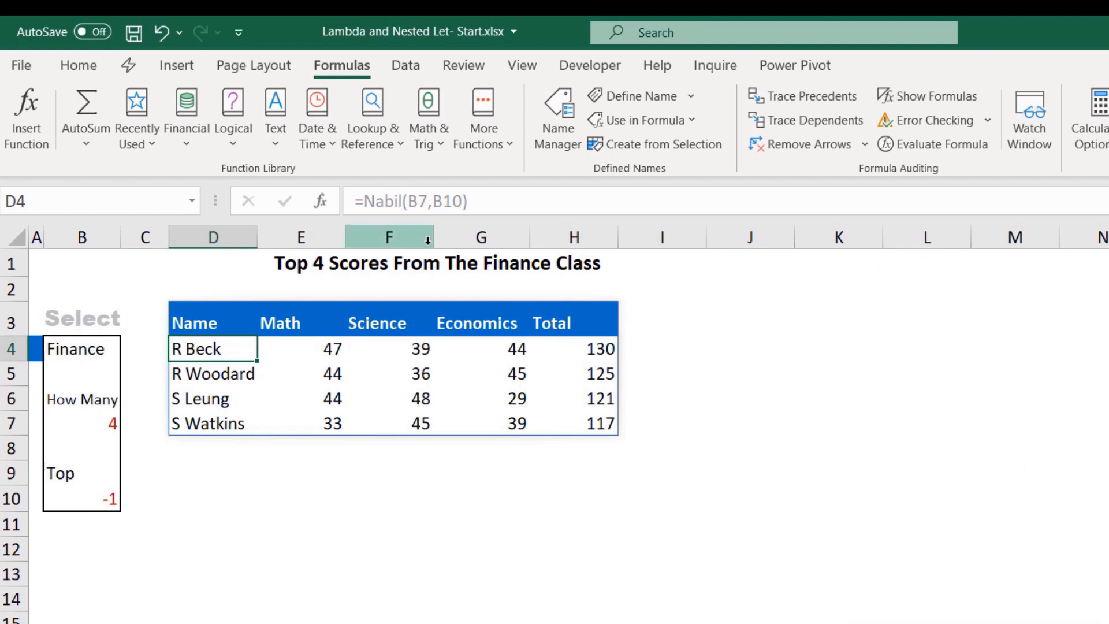
- Test the class selection in B4 with Marketing, finishing on Admin
click(81, 350)
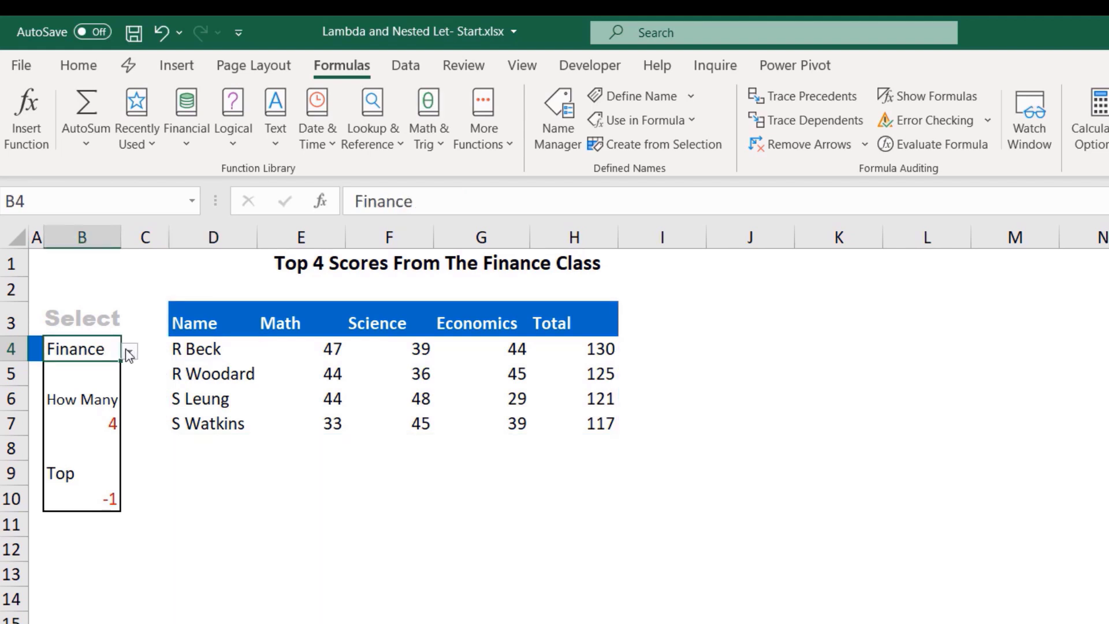
click(129, 351)
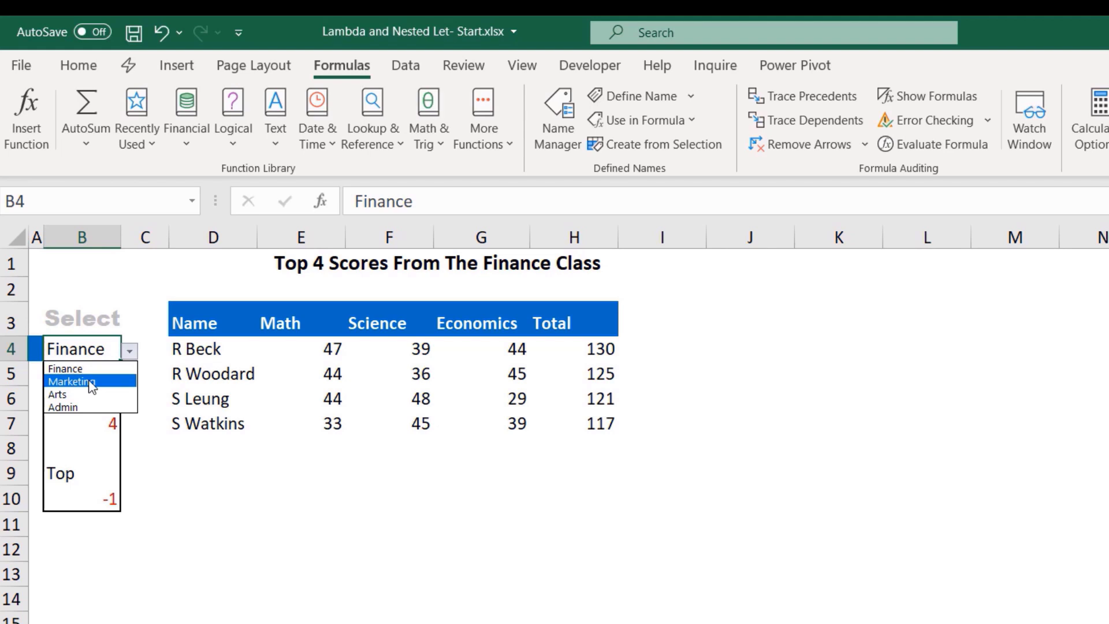
click(72, 381)
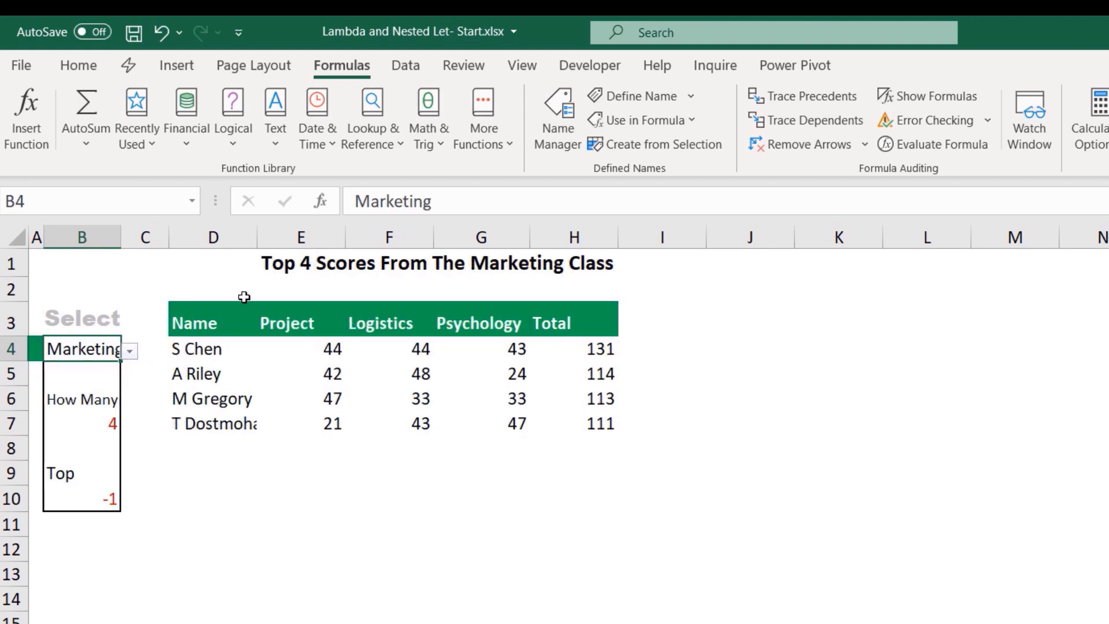
click(131, 351)
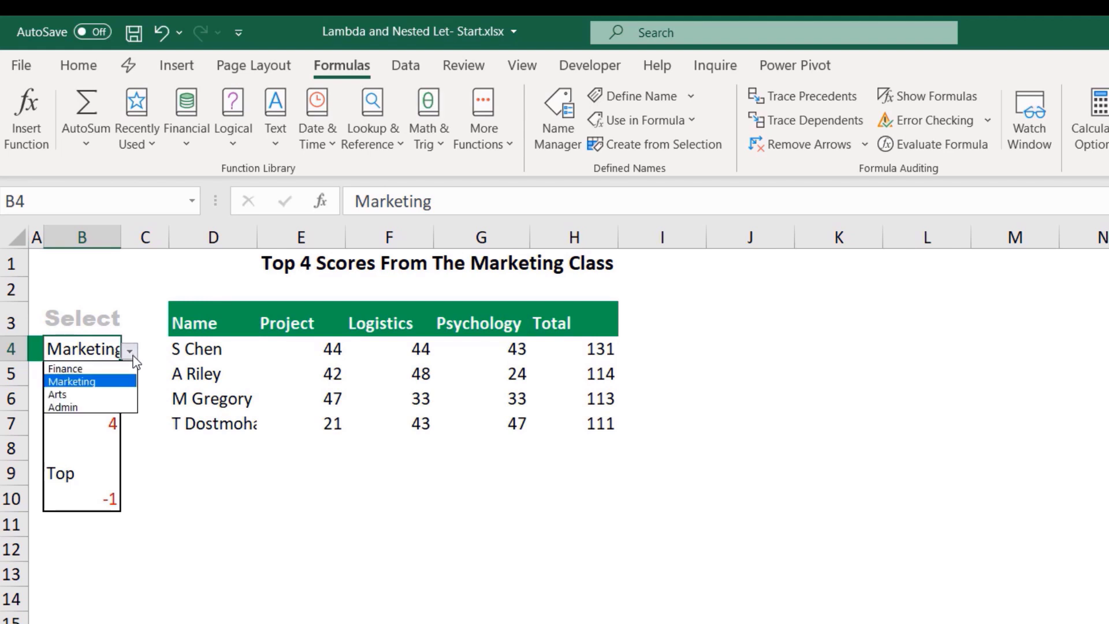
click(90, 407)
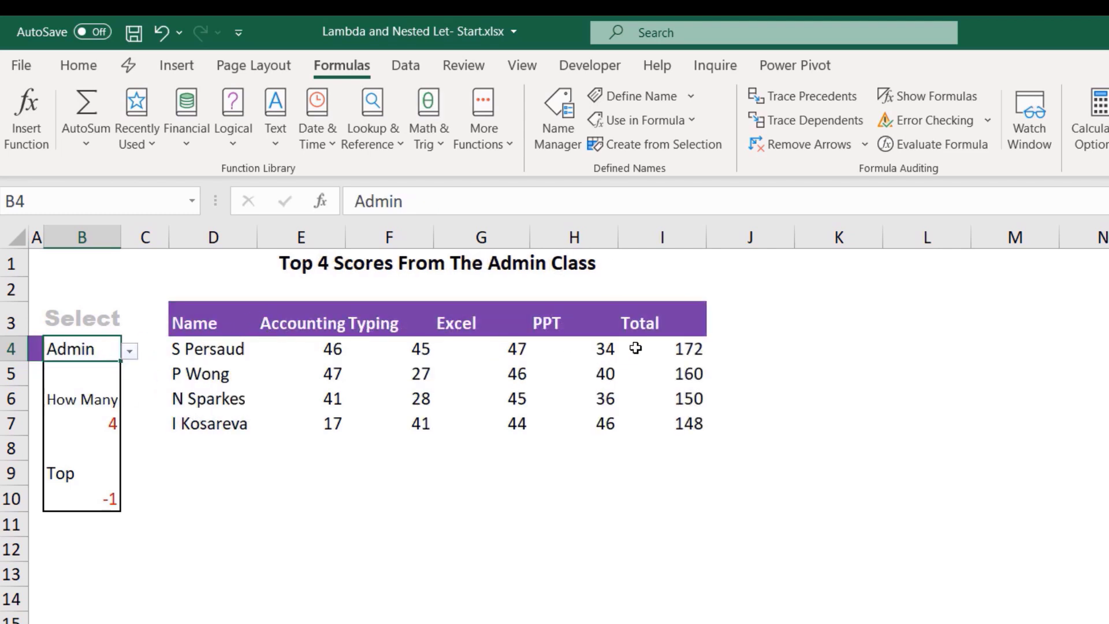
- Set the How Many value in B7 to 6 and the ranking choice in B9 to Bottom
click(82, 425)
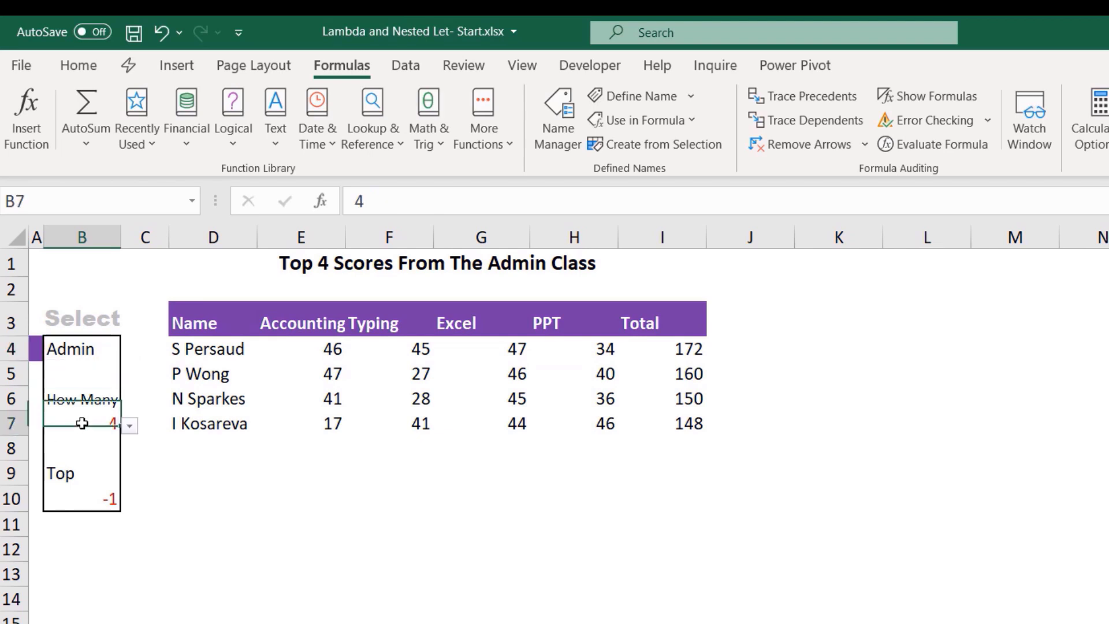
click(130, 427)
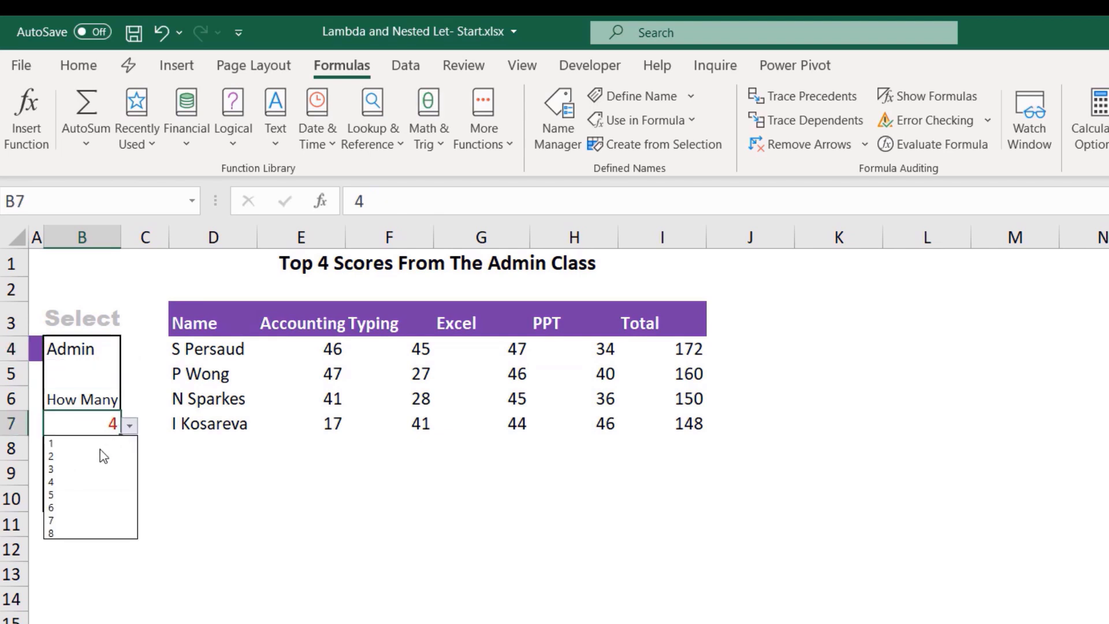
click(78, 507)
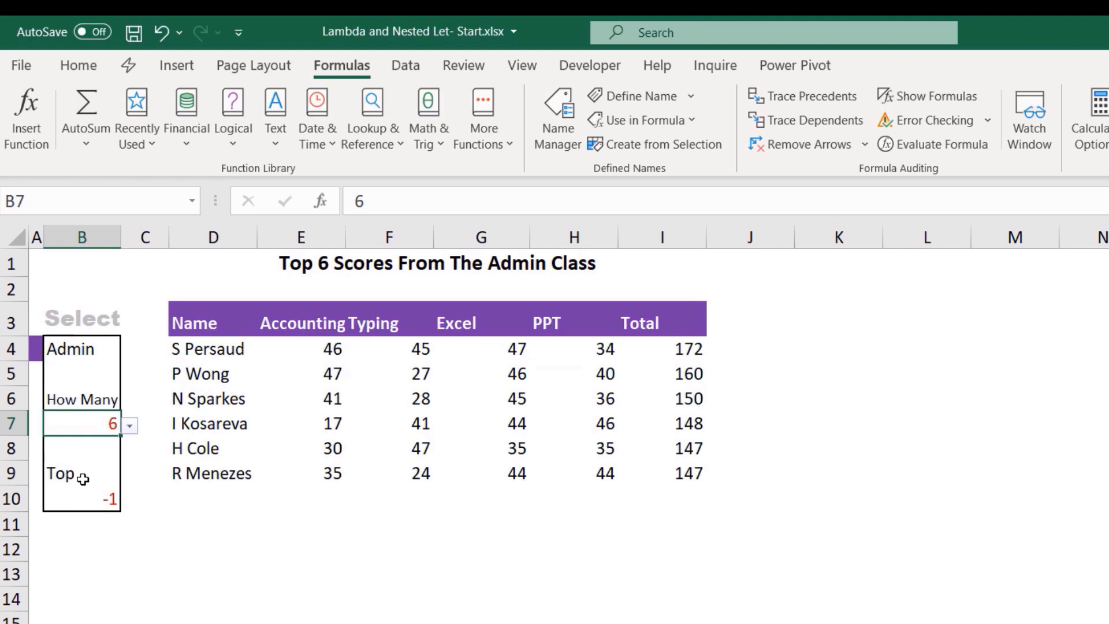
click(83, 478)
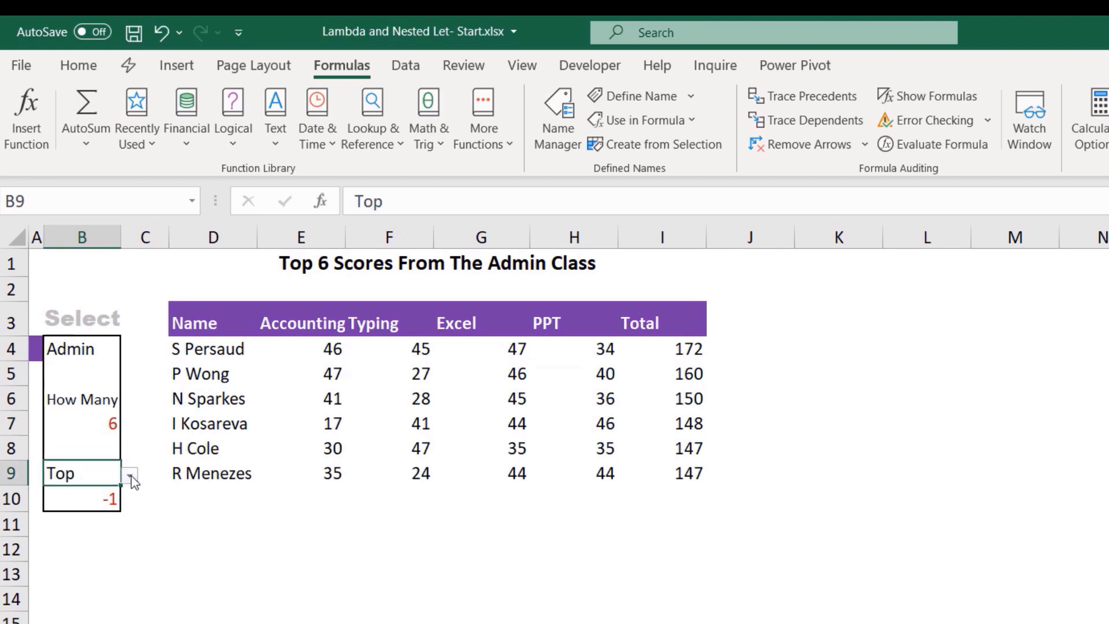
click(130, 476)
click(72, 507)
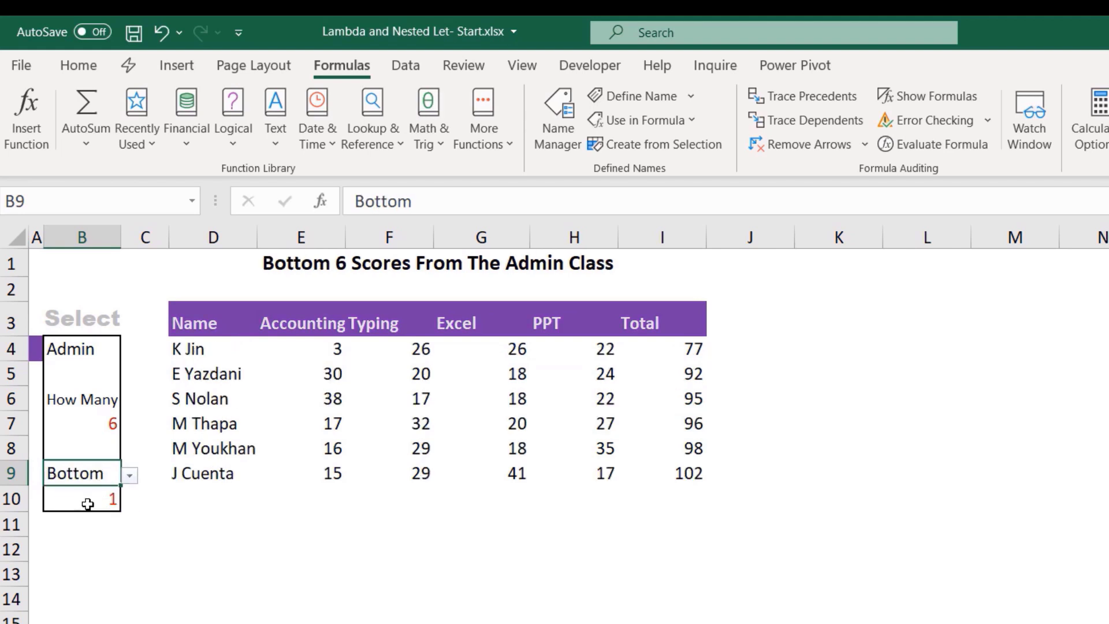